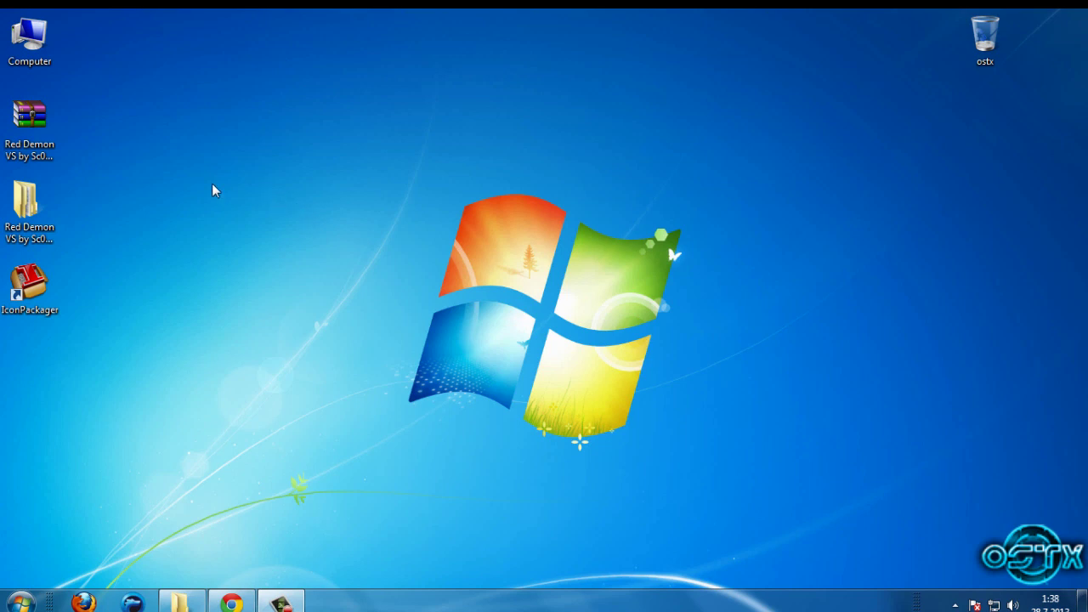
- Return to the Red Demon VS forum post in Chrome and thank its author
left_click(29, 119)
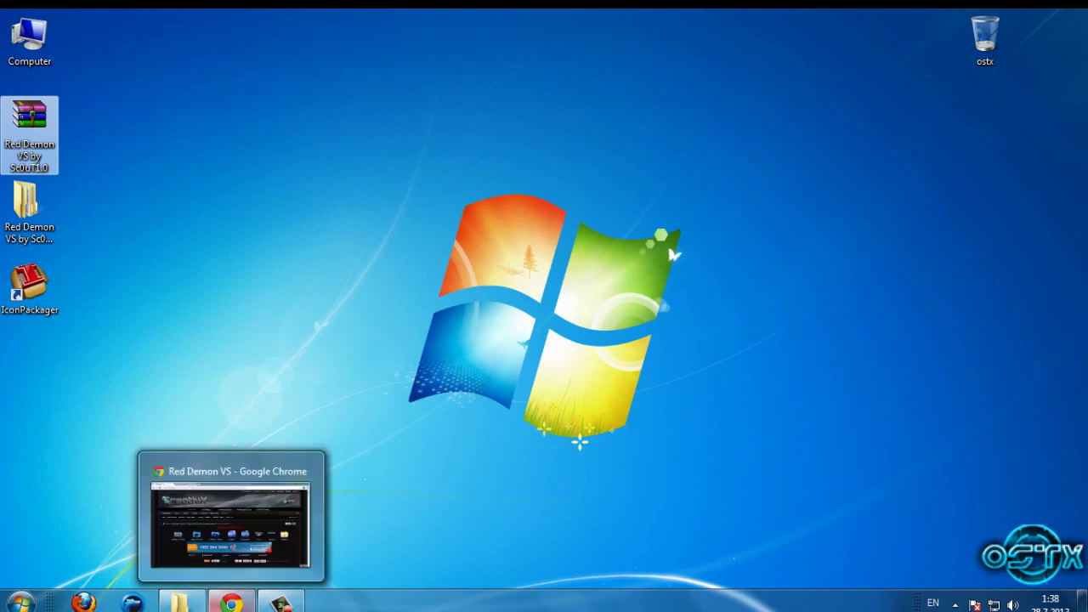
left_click(232, 602)
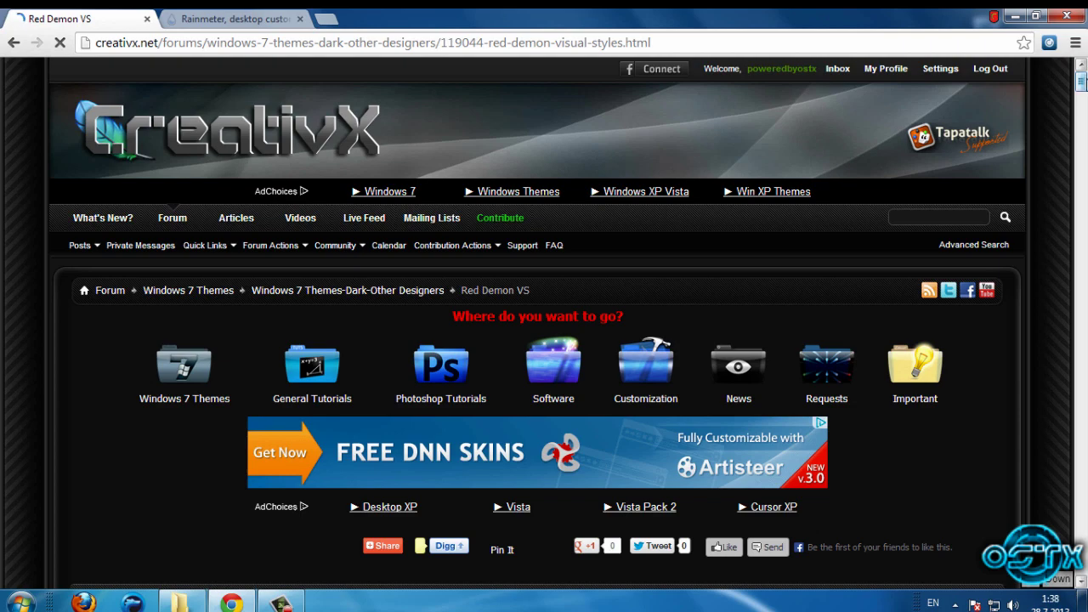
left_click_drag(1081, 81, 1060, 221)
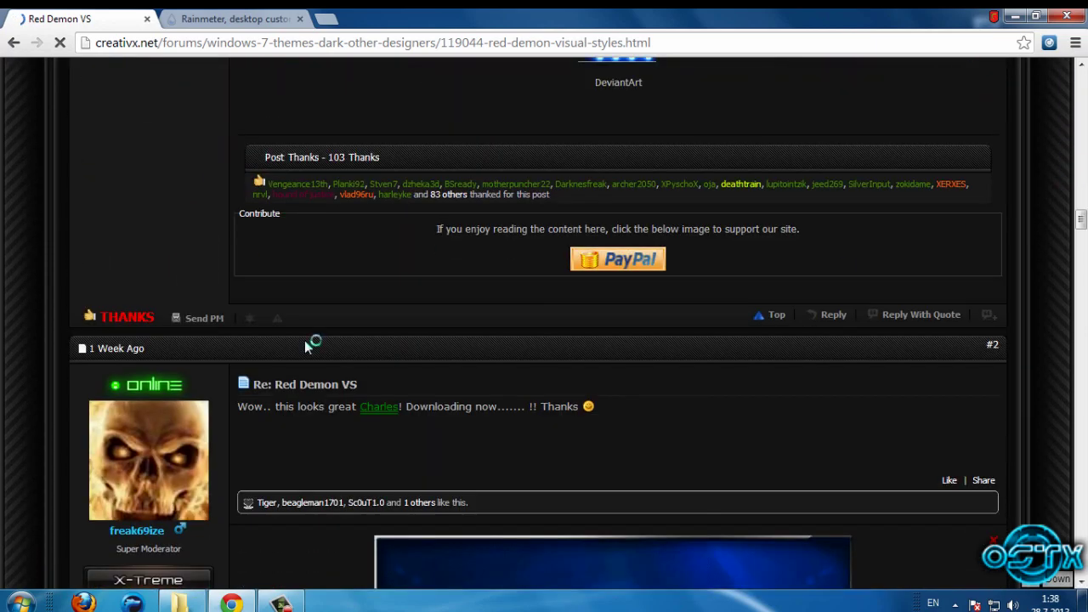
left_click(127, 320)
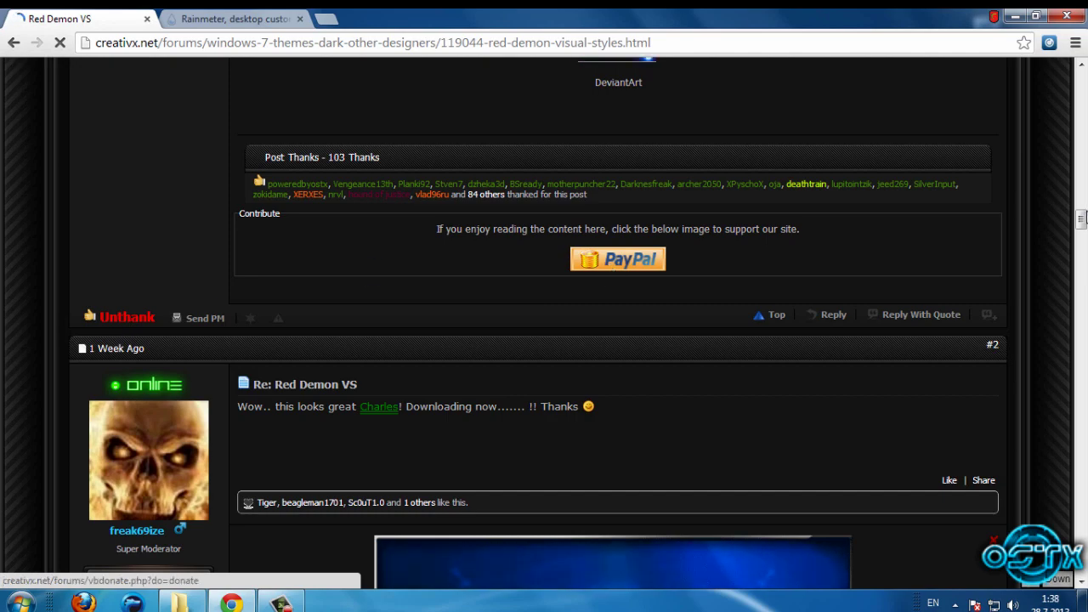
- Download the Red Demon VS .rar file attached to the post
scroll(366, 267, "down", 4)
scroll(258, 210, "up", 8)
scroll(1081, 183, "up", 2)
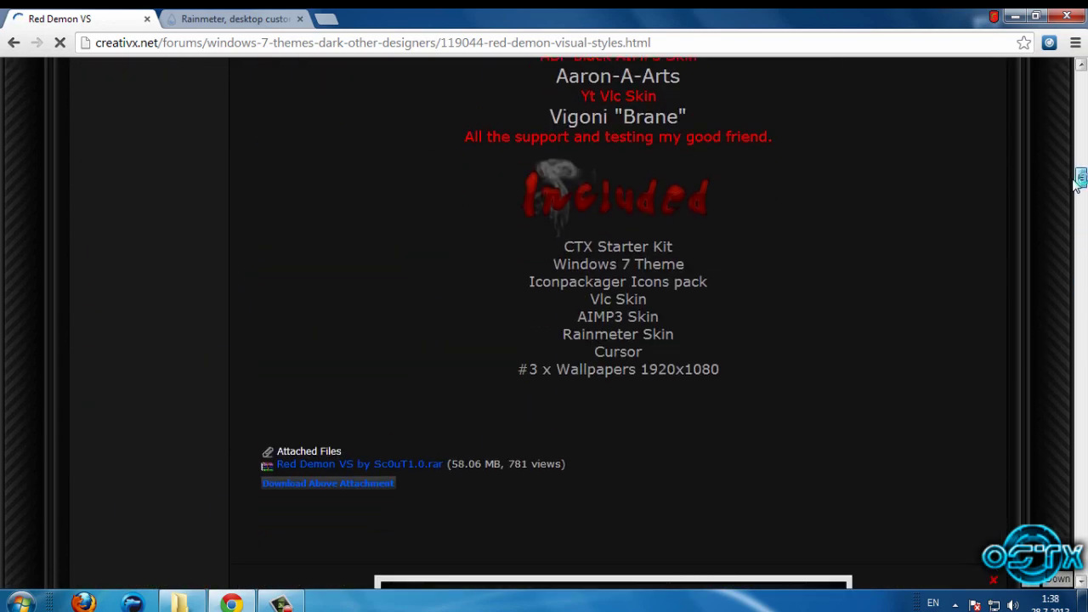
scroll(467, 330, "down", 2)
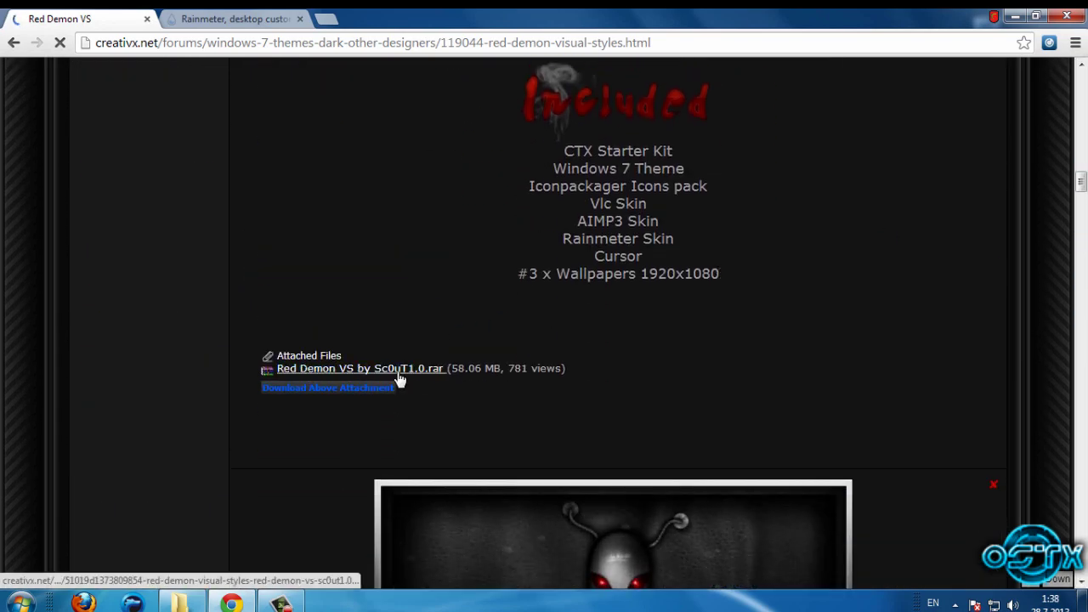
left_click(352, 371)
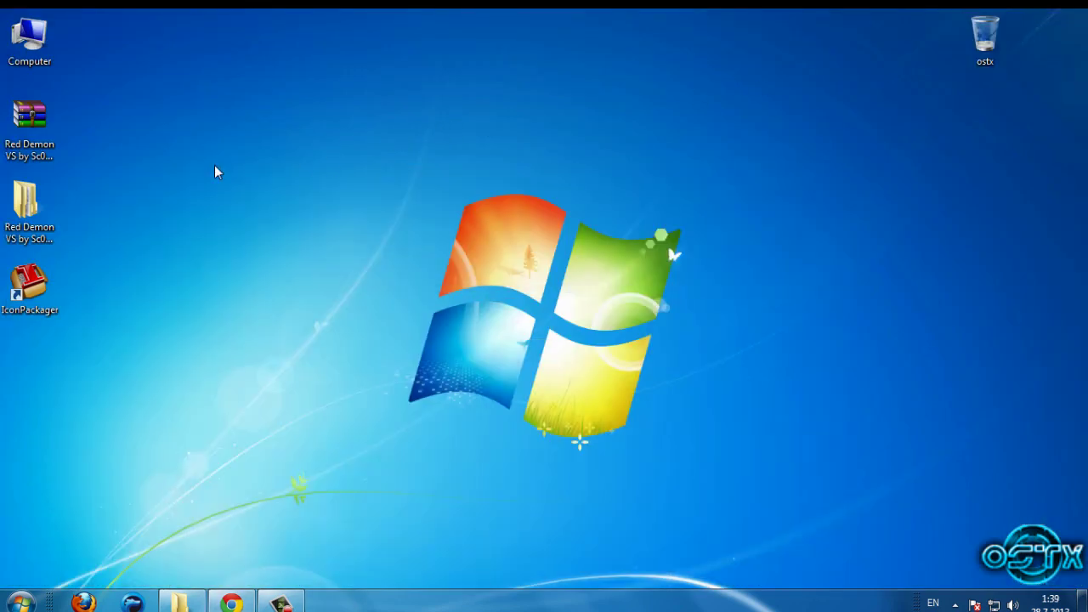
- Extract the archive to 'Red Demon VS by Sc0uT1.0' and open its Red Demon VS folder
right_click(34, 127)
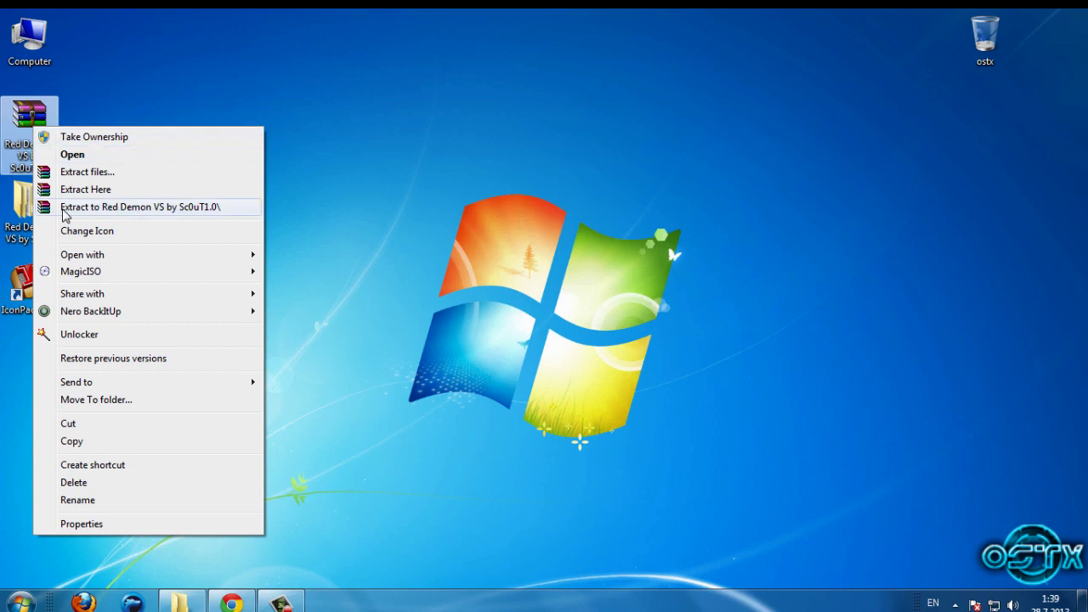
left_click(91, 215)
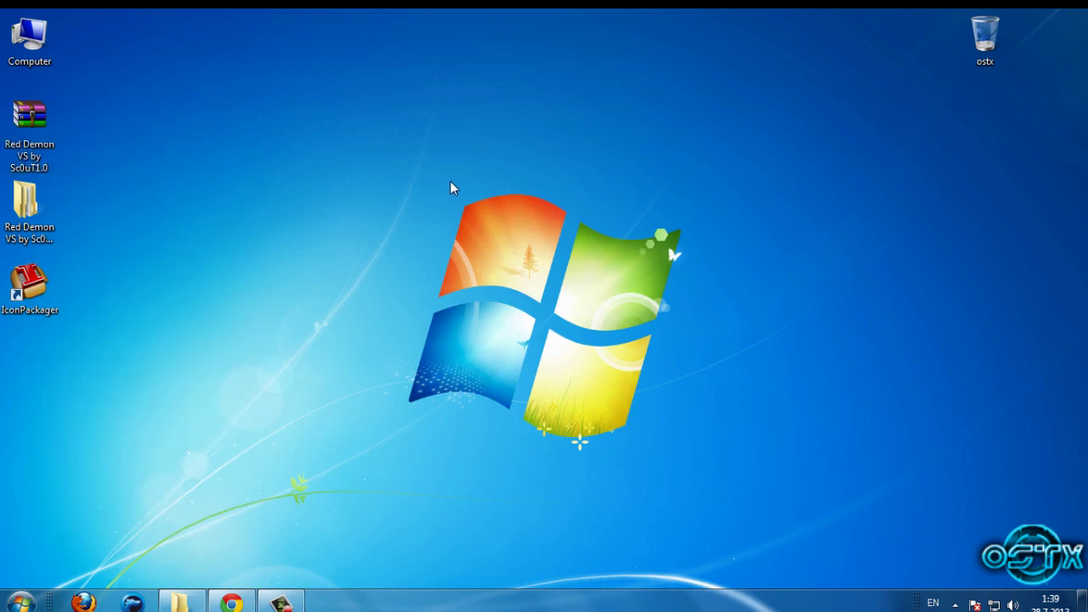
double_click(37, 215)
double_click(209, 116)
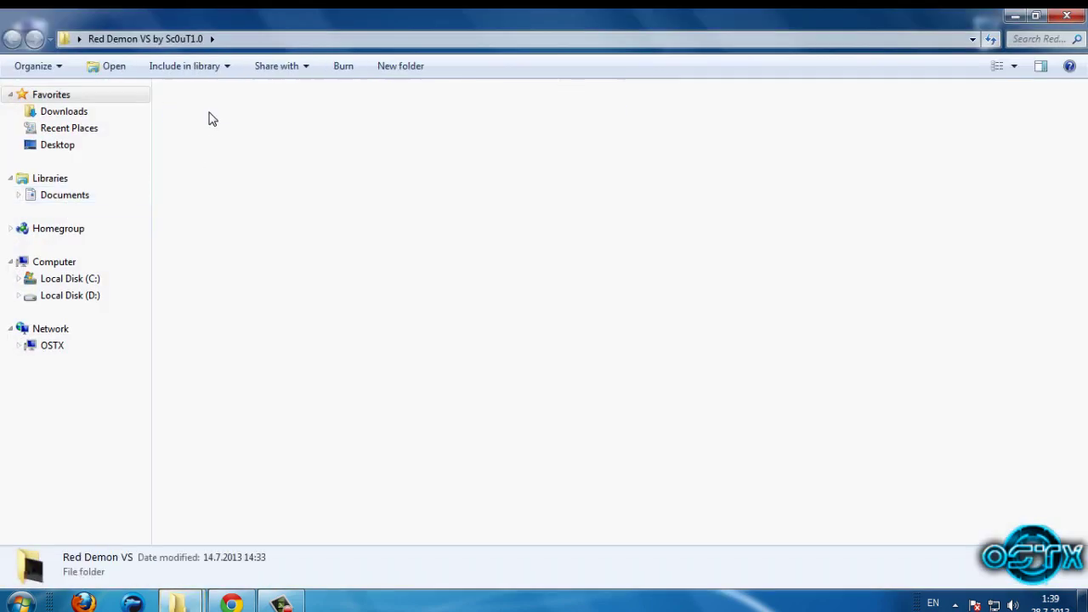
- View the Red Demon Preview car image in Photo Viewer, then close it
double_click(204, 167)
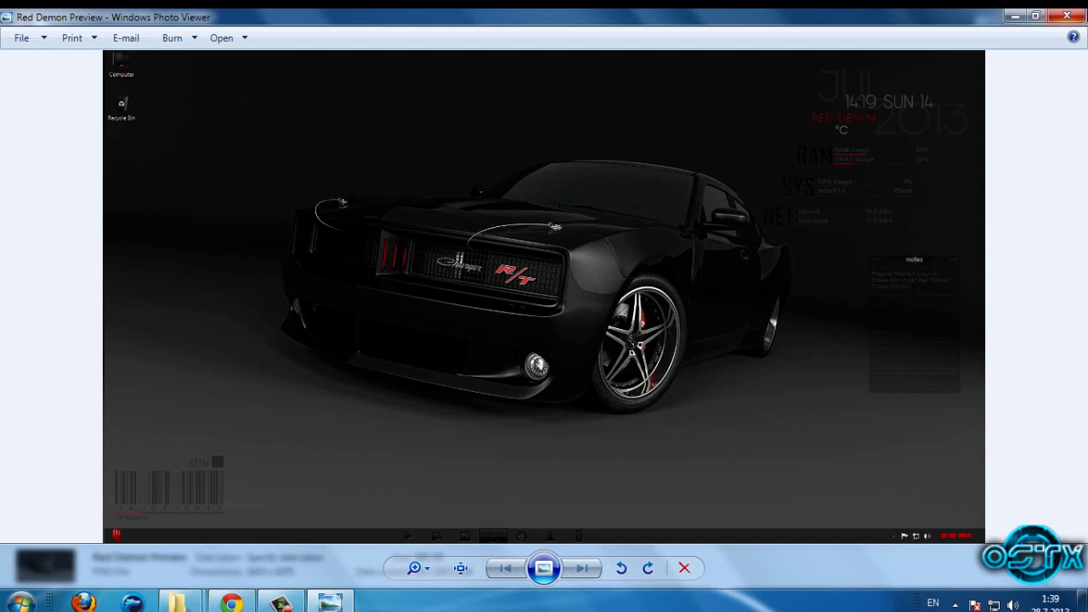
left_click(1067, 15)
left_click(255, 129)
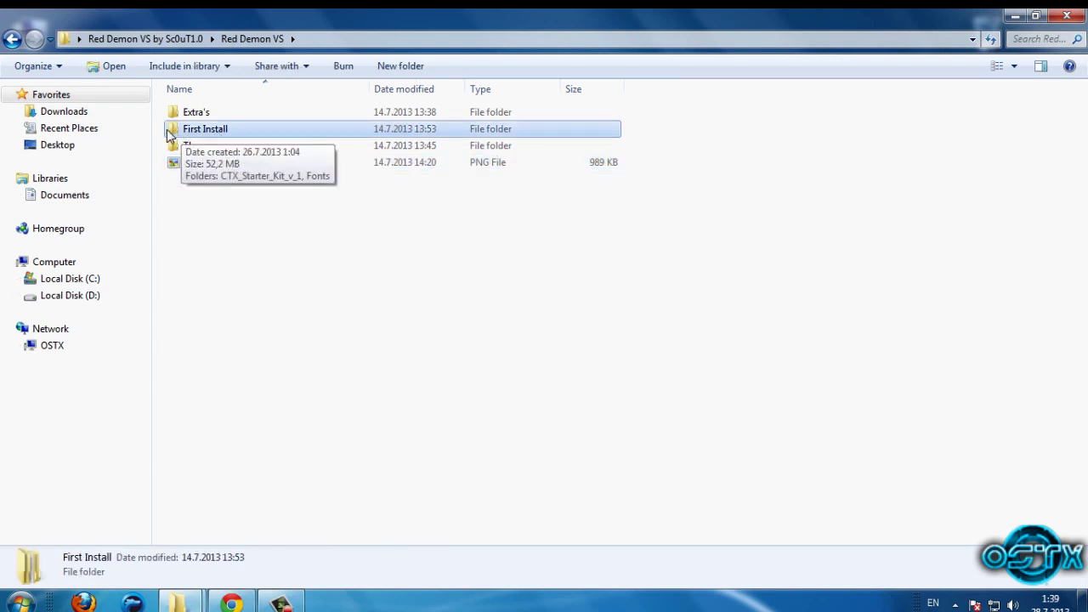
- Install both font files from the First Install Fonts folder
double_click(228, 131)
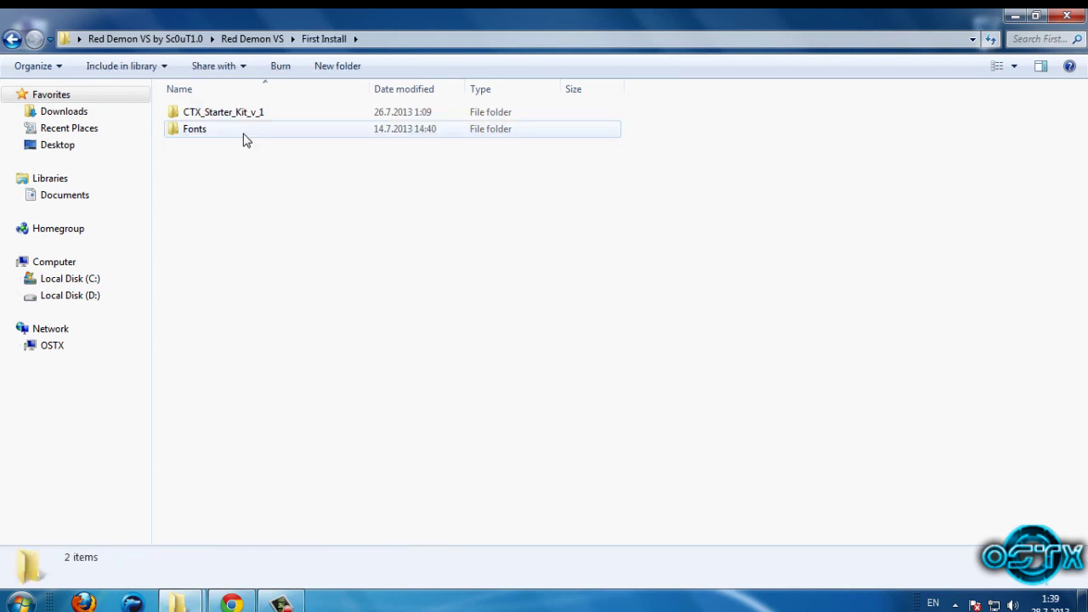
double_click(213, 133)
left_click_drag(260, 159, 189, 113)
right_click(188, 110)
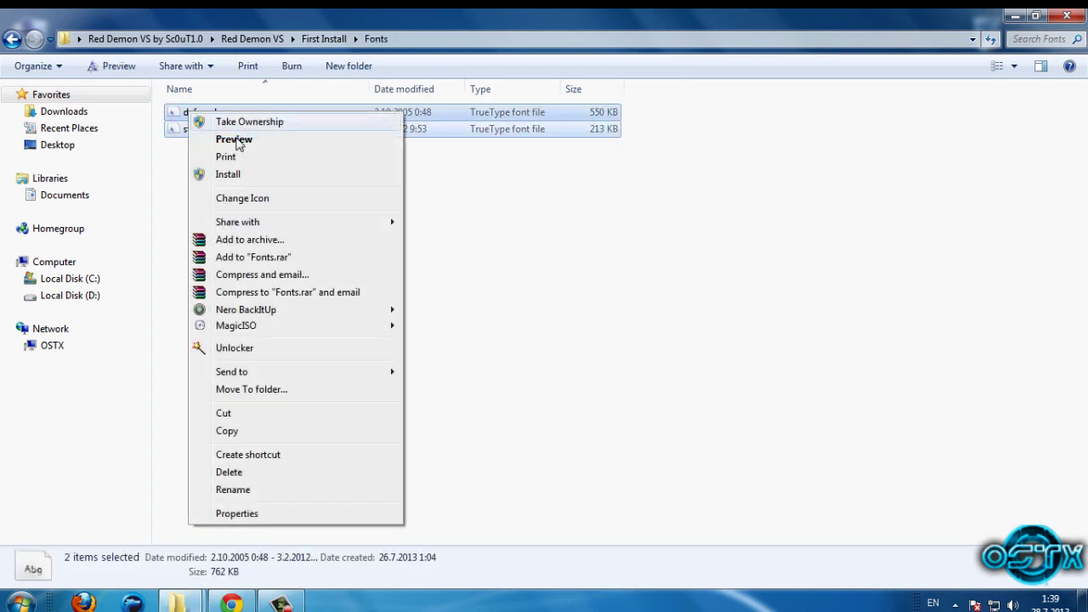
left_click(299, 178)
- Return to First Install and open the CTX_Starter_Kit_v_1 folder
left_click(12, 39)
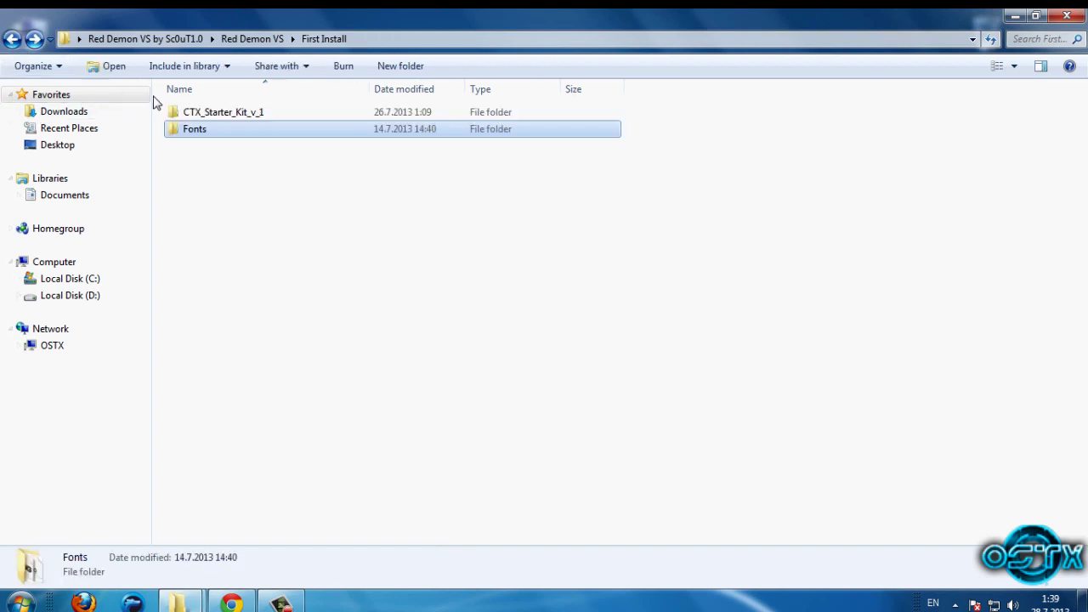
left_click(205, 117)
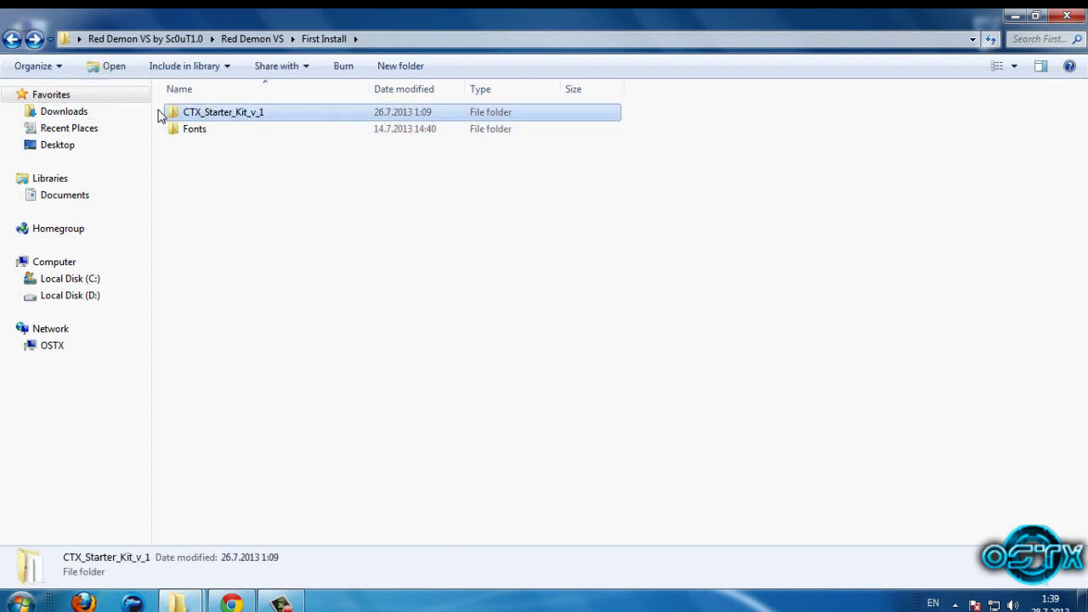
double_click(233, 116)
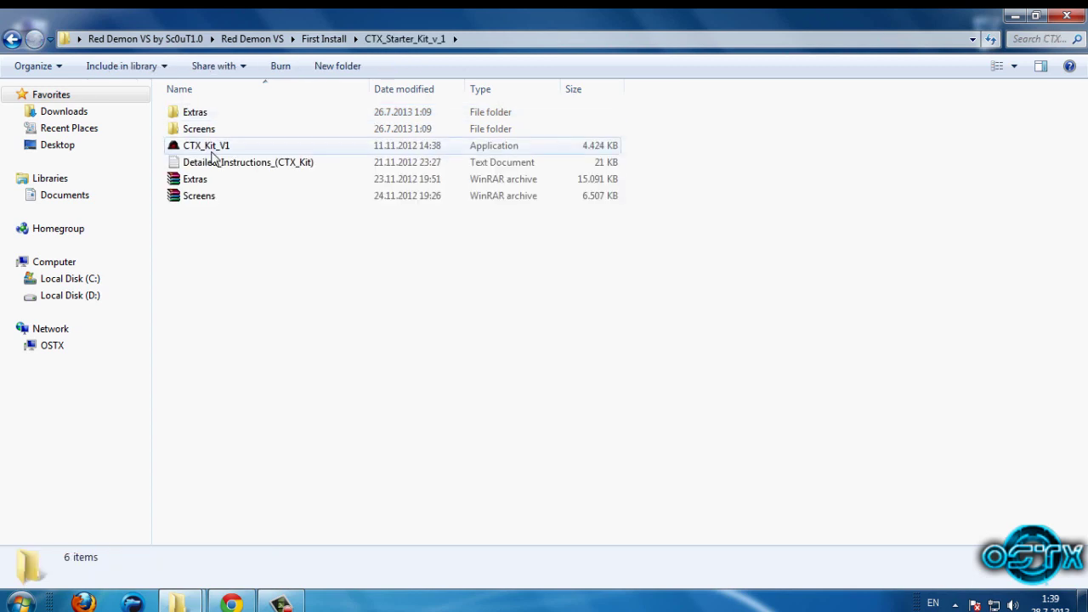
left_click(212, 149)
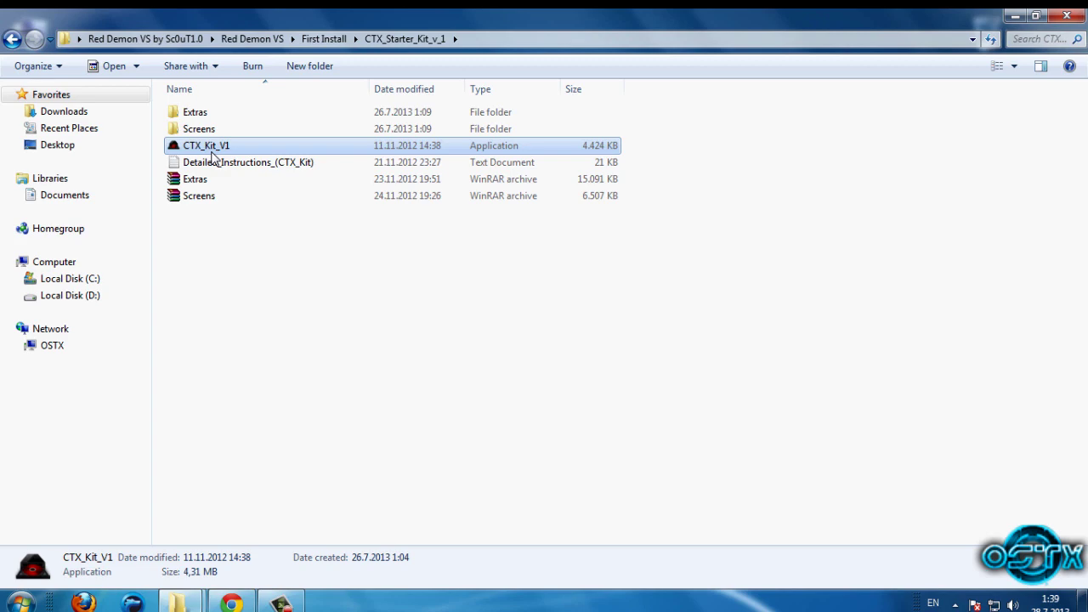
- Run the CTX_Kit_V1 patcher, dismiss the already-installed notice, answer 1 to restart, and close the console
double_click(212, 150)
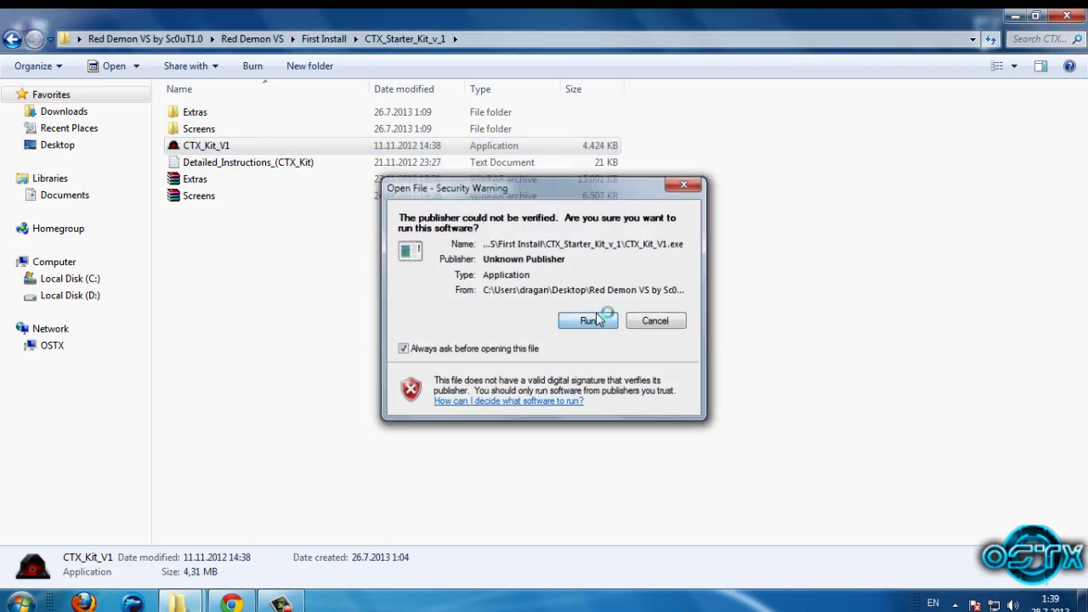
left_click(596, 316)
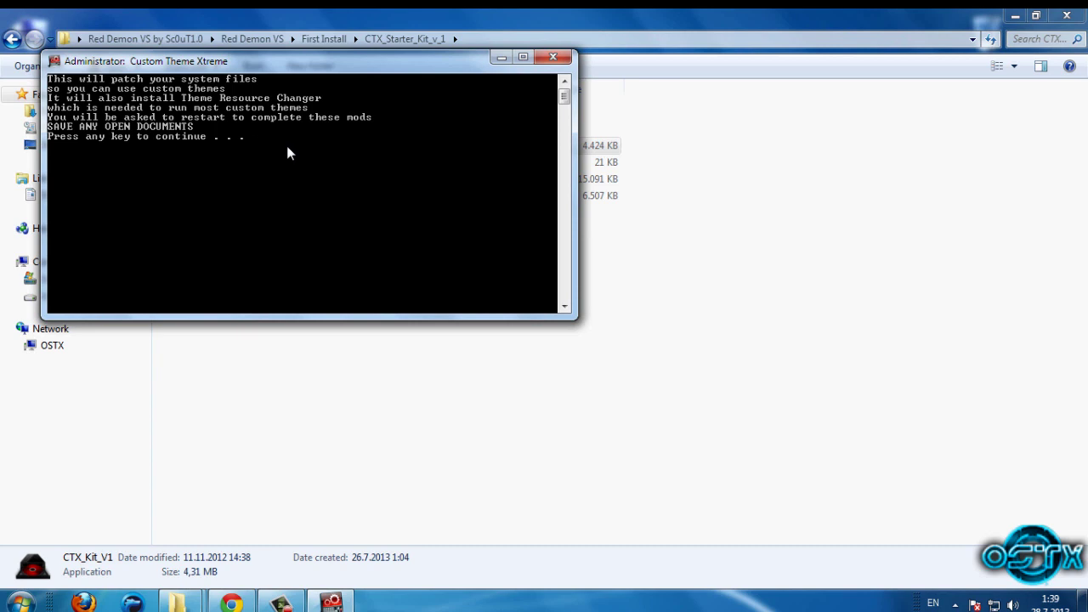
key("Return")
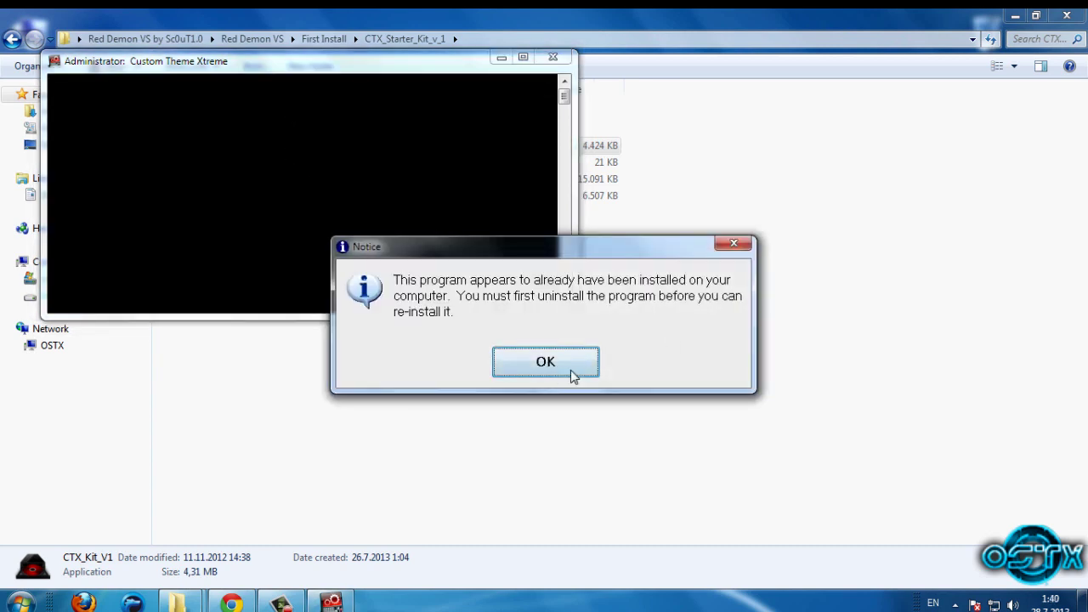
left_click(546, 362)
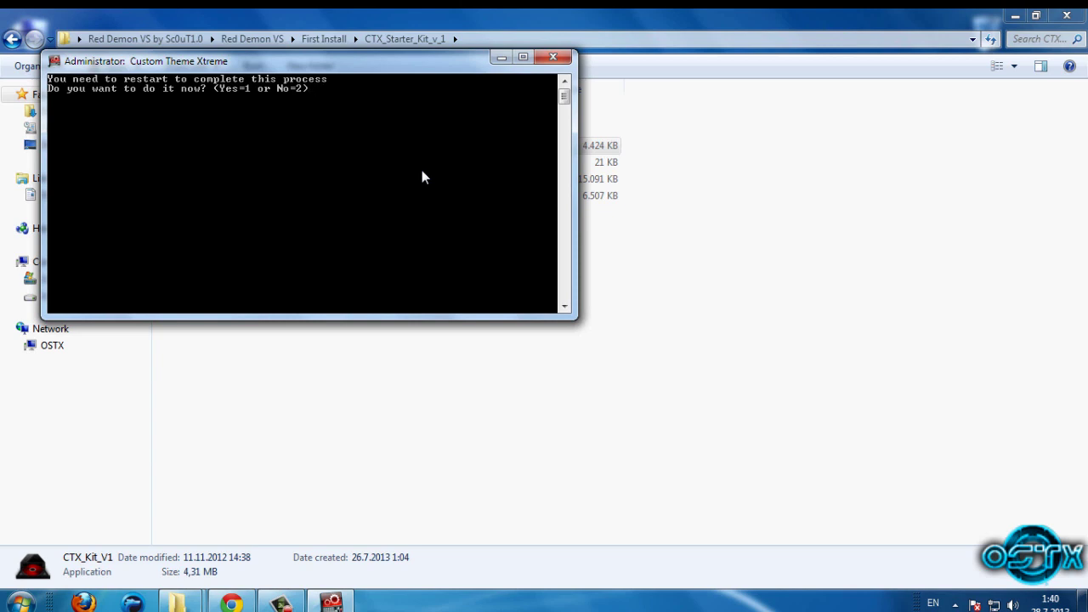
type("1")
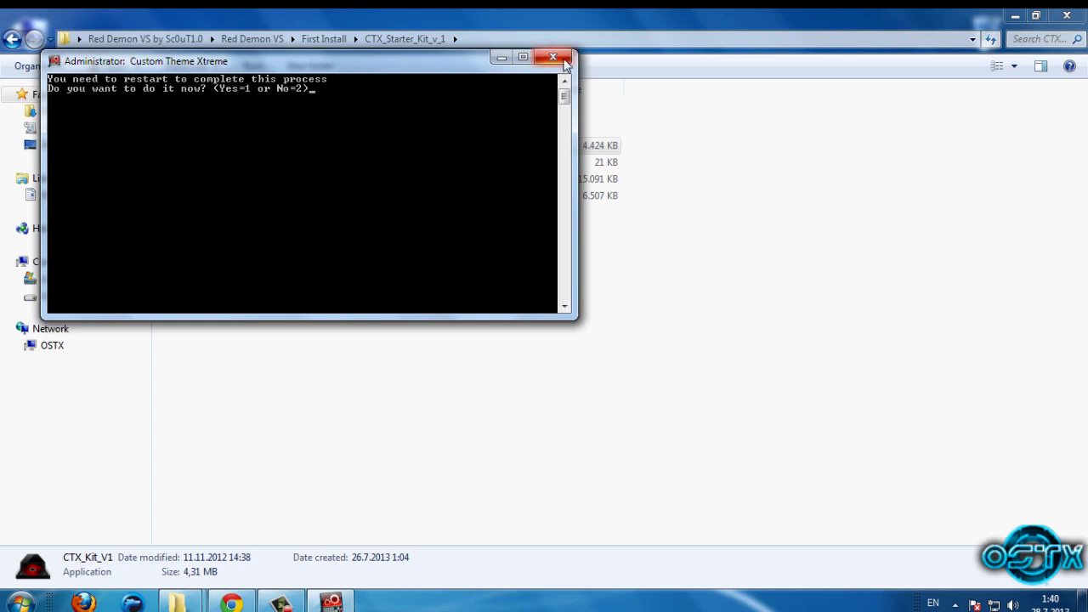
left_click(565, 64)
- Browse the Screens folder and its inner Screens subfolder, then return to CTX_Starter_Kit_v_1
double_click(210, 129)
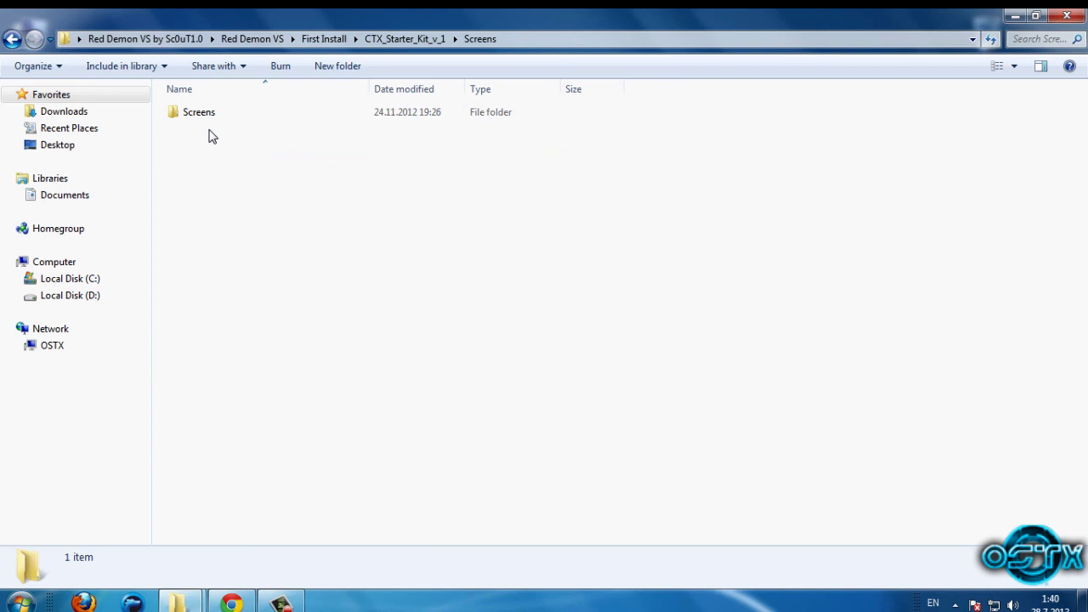
double_click(201, 114)
left_click_drag(193, 265, 910, 263)
left_click(12, 39)
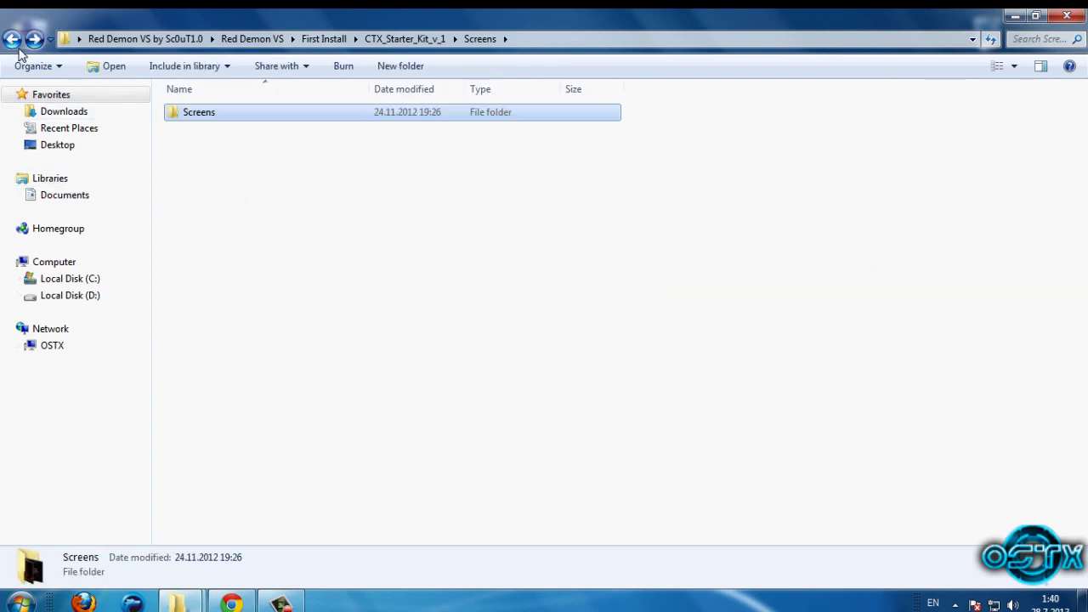
left_click(11, 40)
- Open the inner Extras folder and look over its tweak folders like MacTypeInstaller and MooO_TransparentMenu
double_click(223, 118)
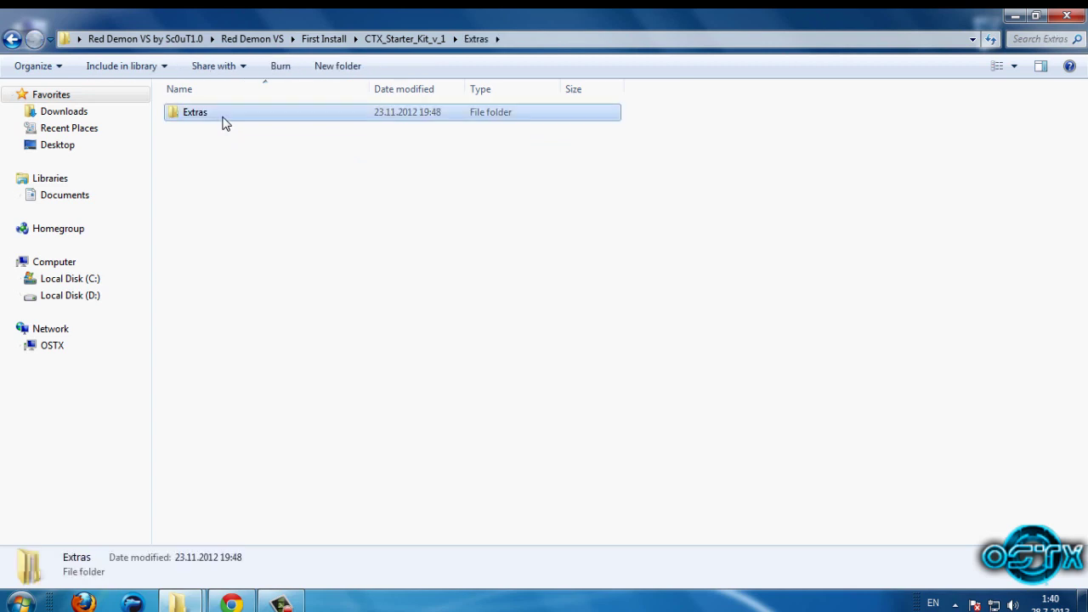
double_click(226, 121)
left_click(228, 120)
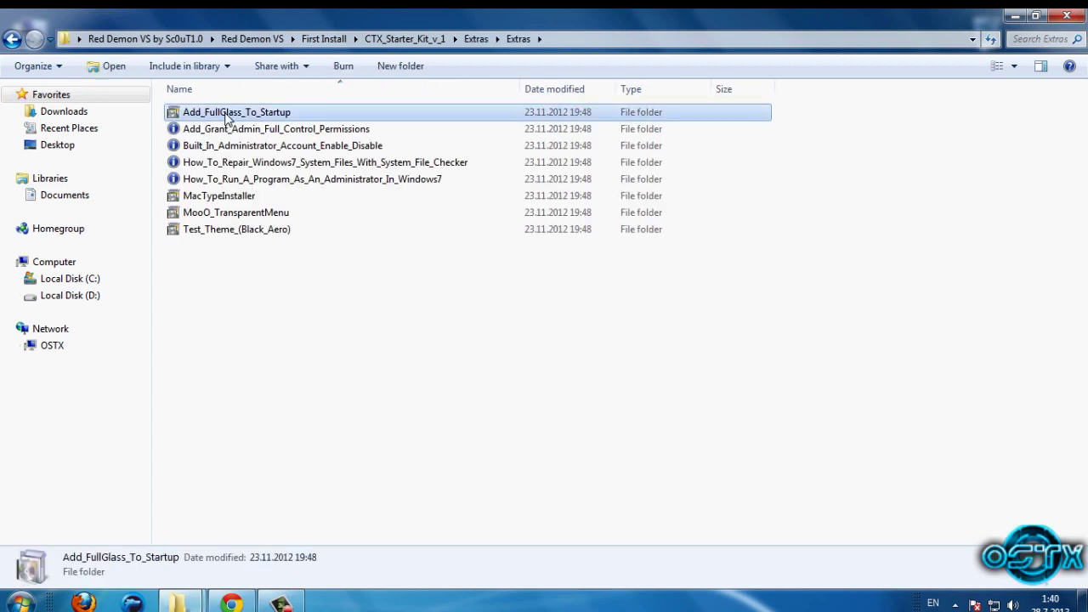
left_click_drag(156, 128, 427, 192)
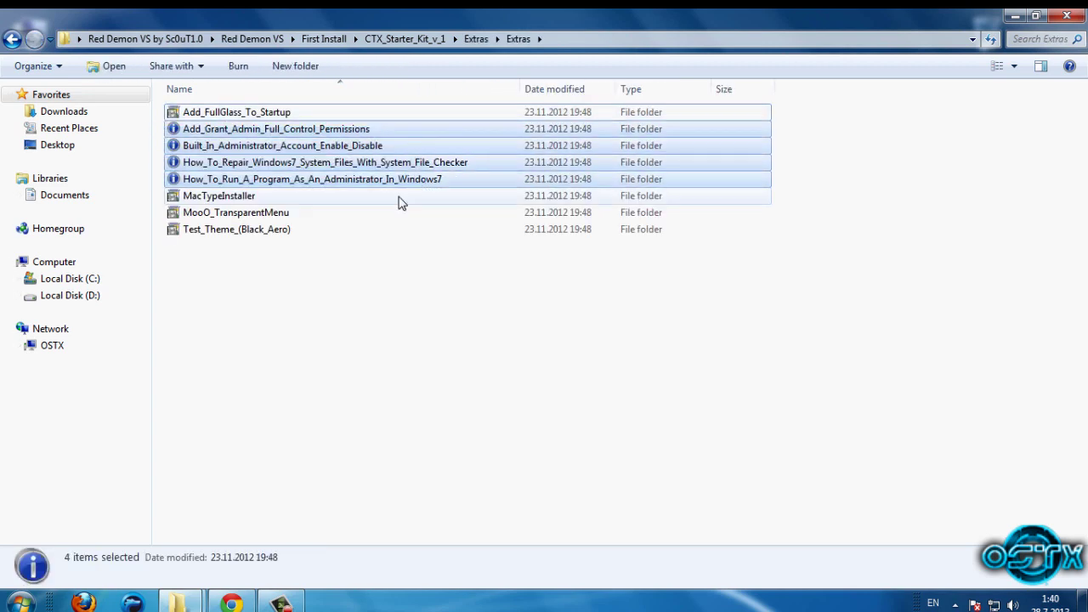
left_click(266, 198)
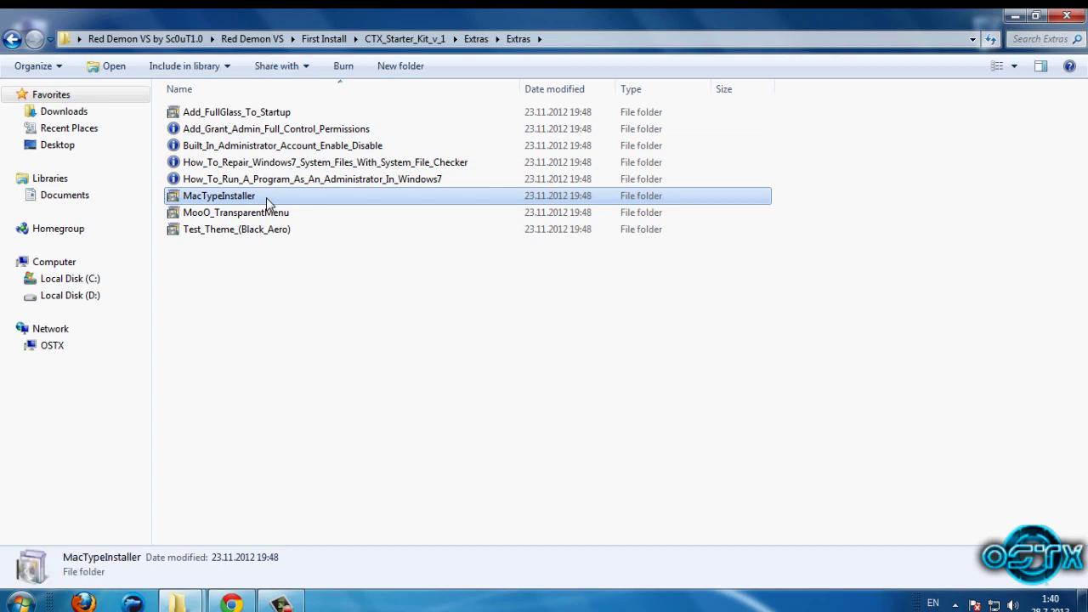
left_click(255, 219)
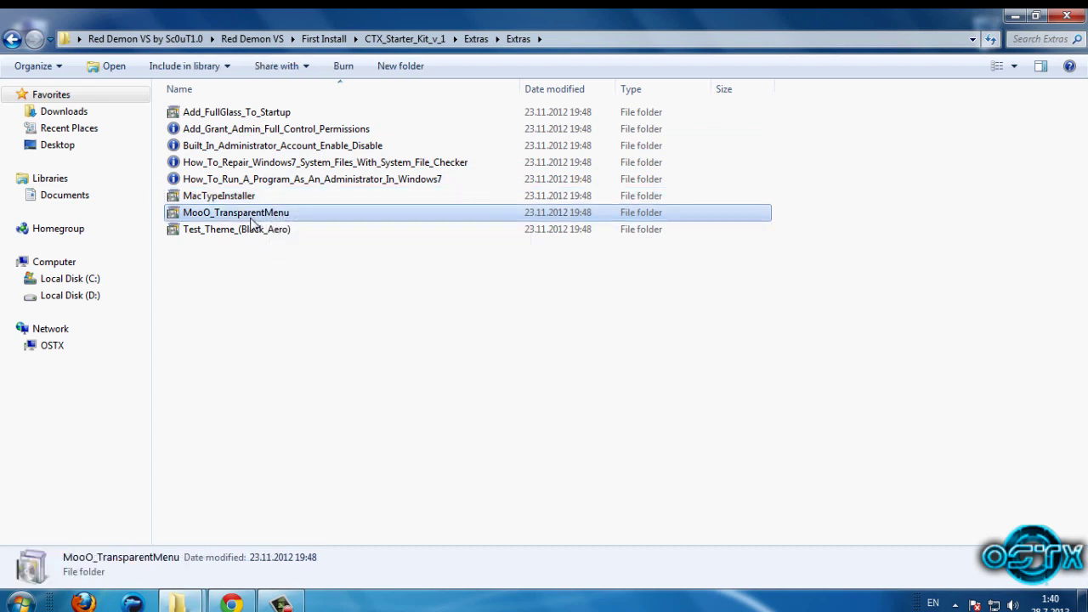
left_click(240, 233)
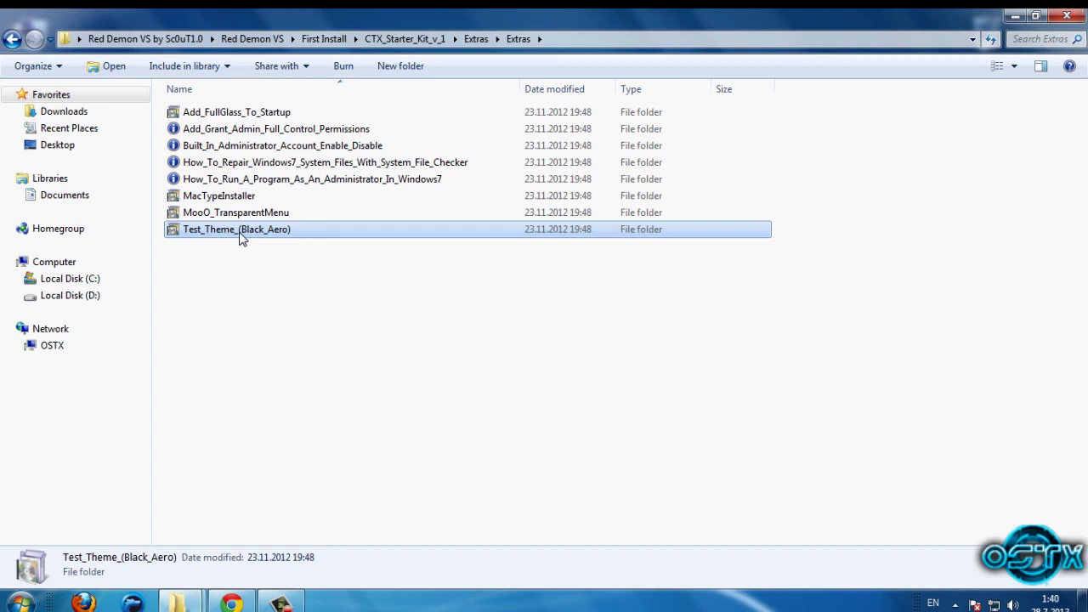
left_click(249, 268)
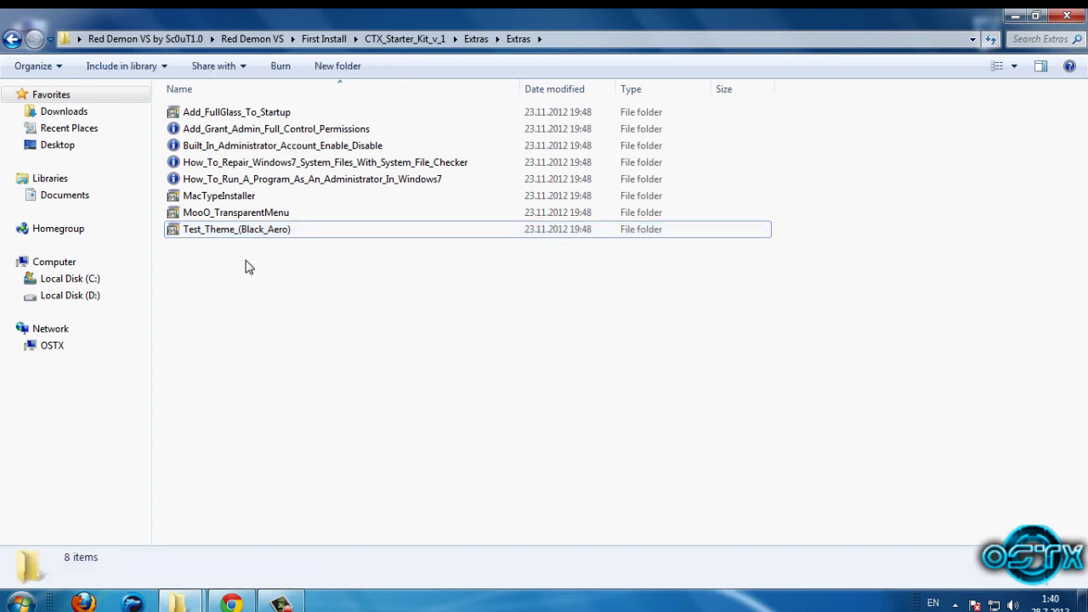
left_click_drag(315, 265, 286, 289)
left_click_drag(357, 284, 287, 253)
left_click(287, 253)
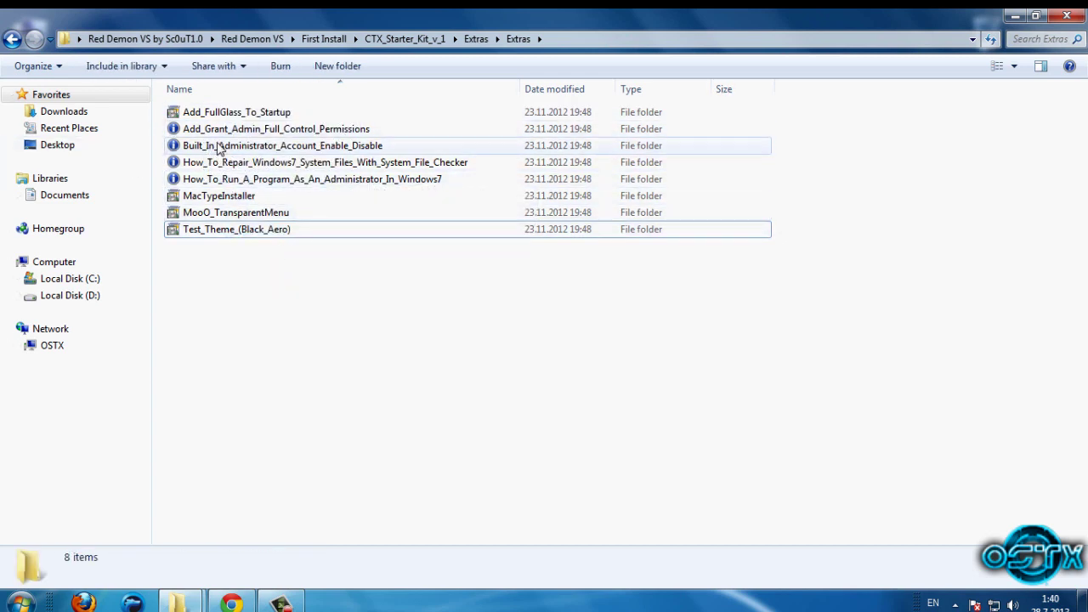
- Go back up through the folders to Red Demon VS
left_click(12, 39)
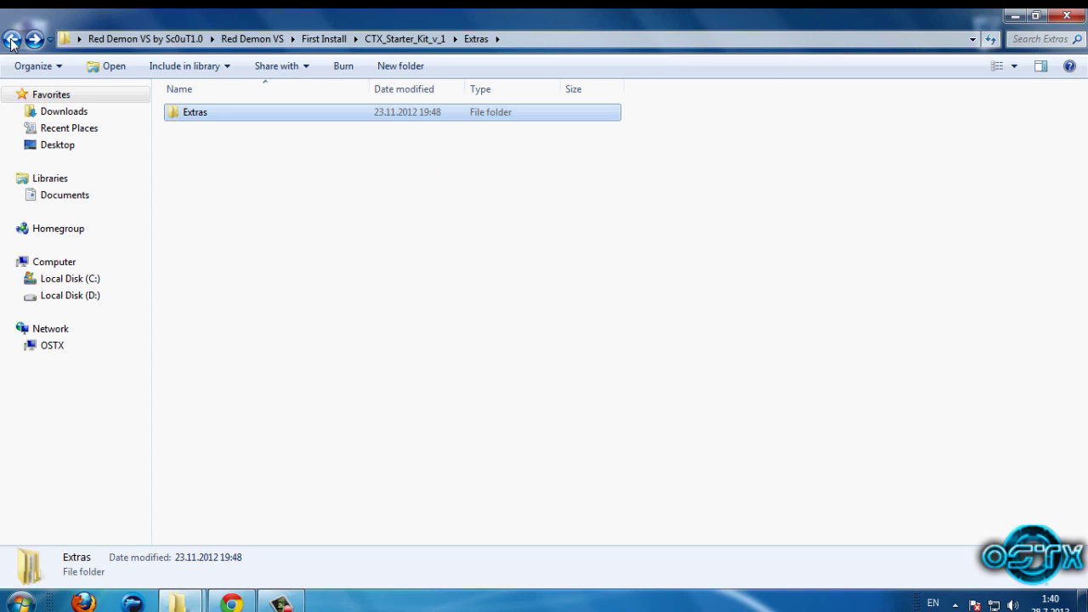
left_click(12, 39)
left_click(12, 39)
left_click(12, 39)
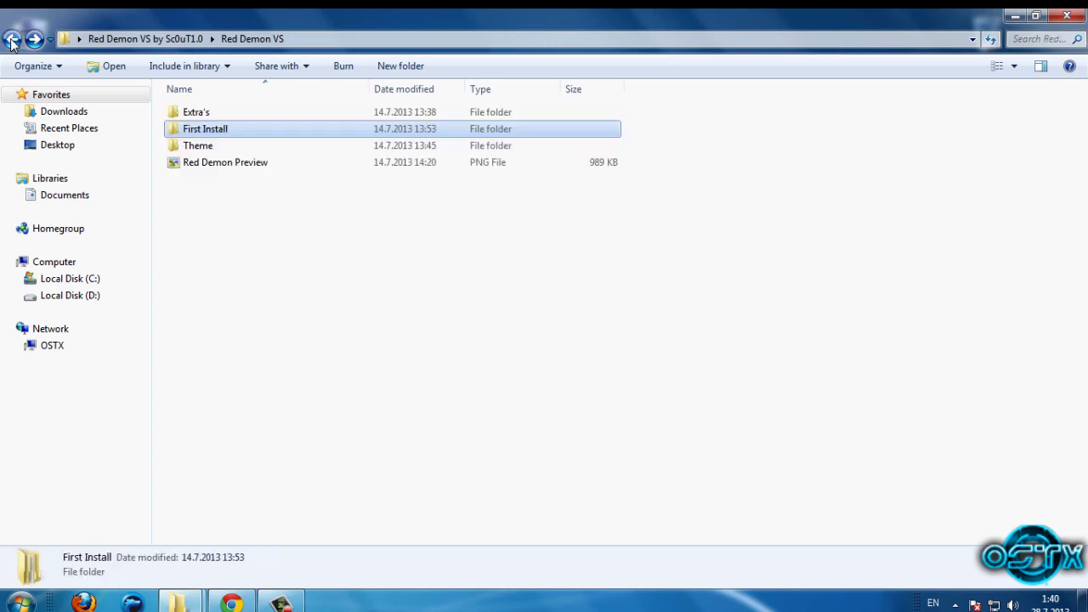
- View the AIMP3 Skin Preview image from Extra's, close it, and return to Extra's
double_click(199, 114)
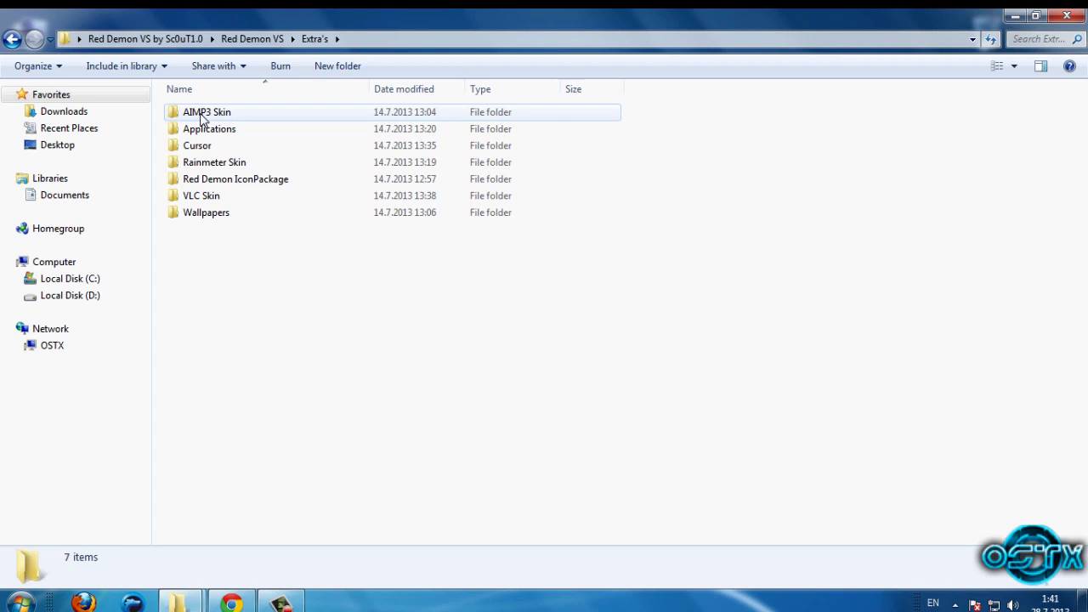
double_click(202, 118)
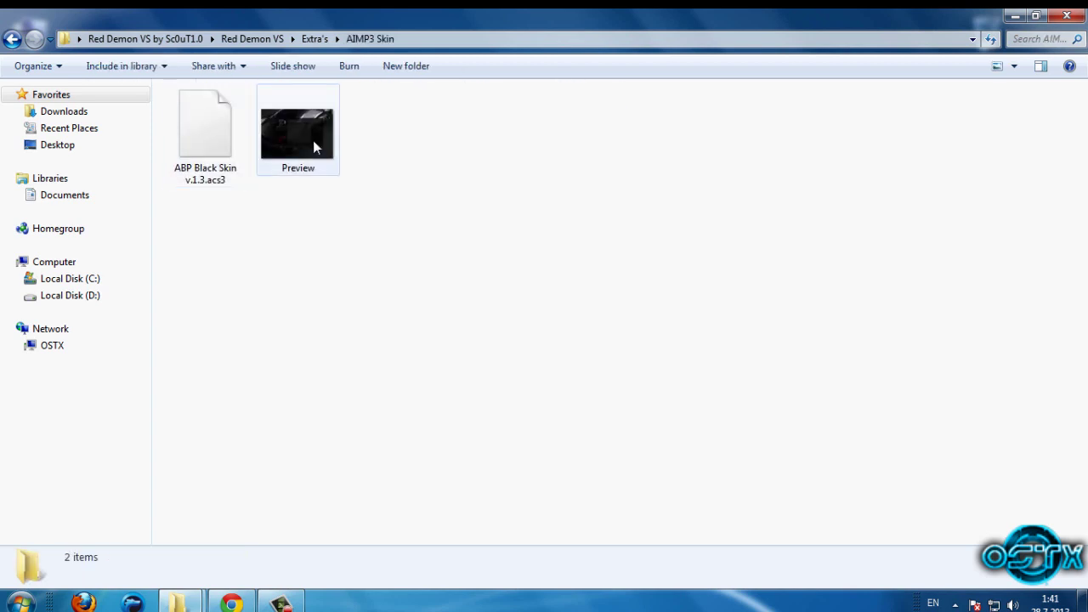
double_click(328, 141)
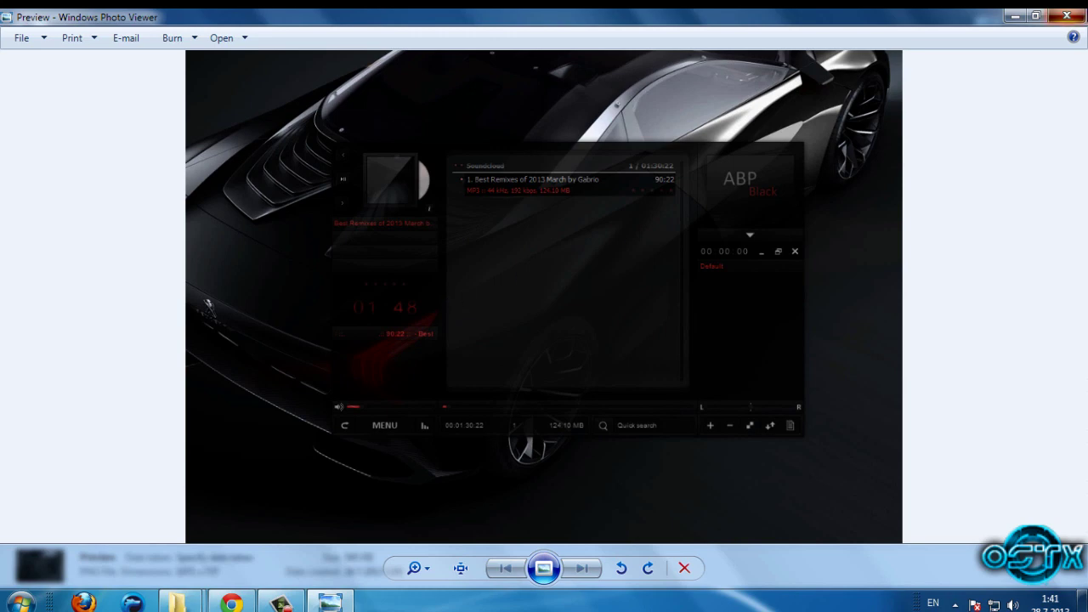
left_click(1067, 15)
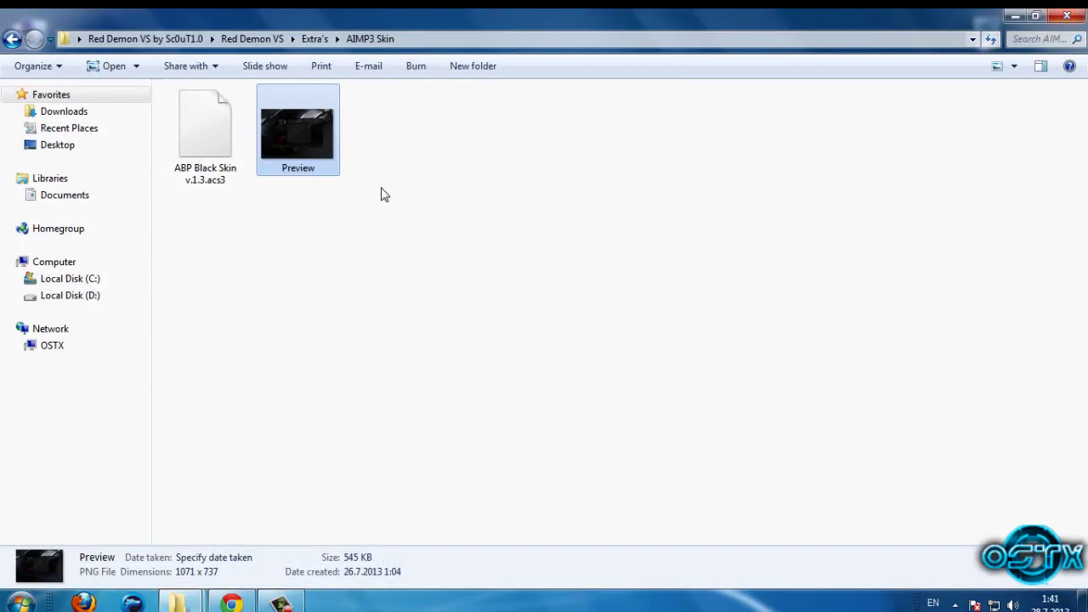
left_click(11, 40)
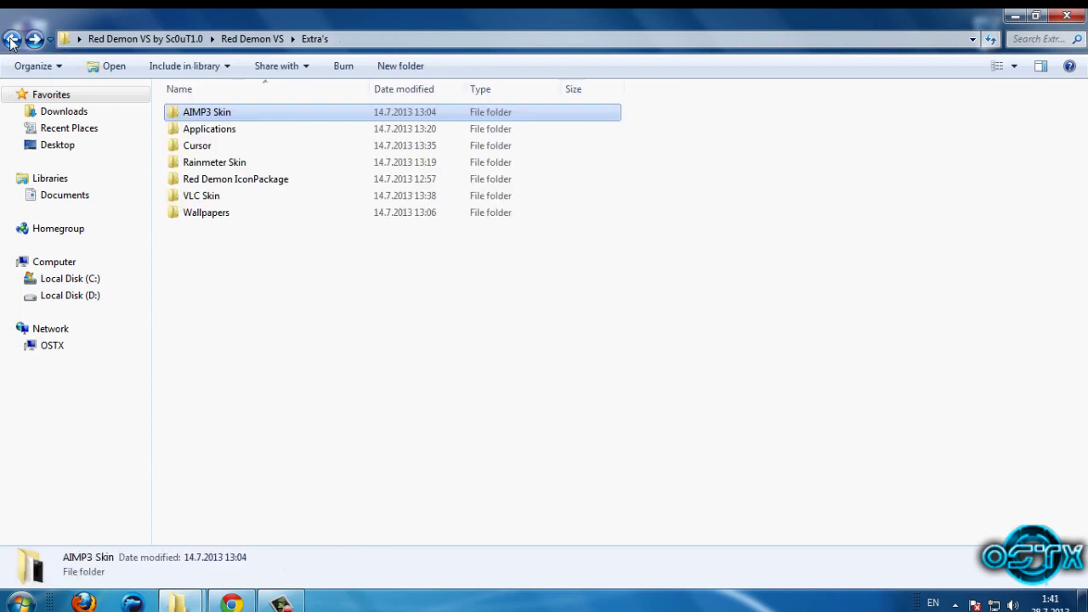
- Go to Applications > logon Changer > Win7LOC and launch the Windows 7 Logon Background Changer
double_click(270, 133)
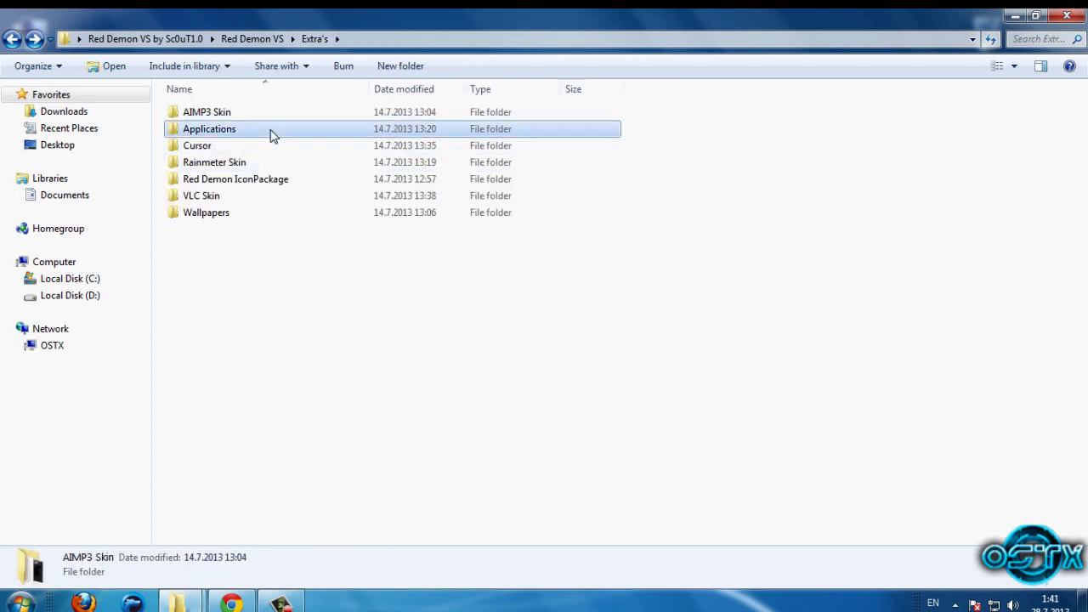
left_click(290, 117)
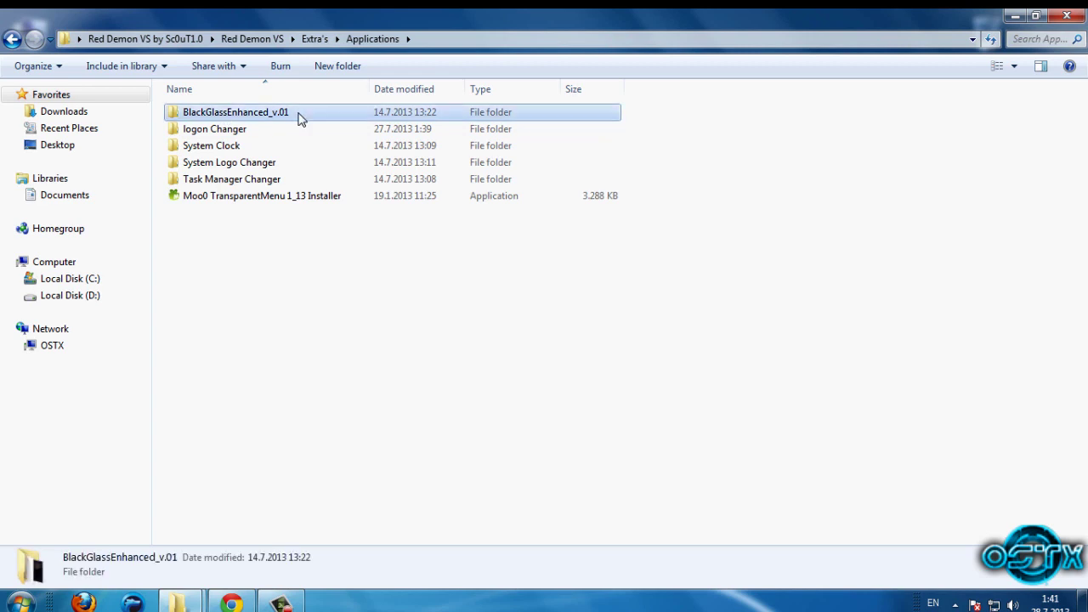
left_click(229, 133)
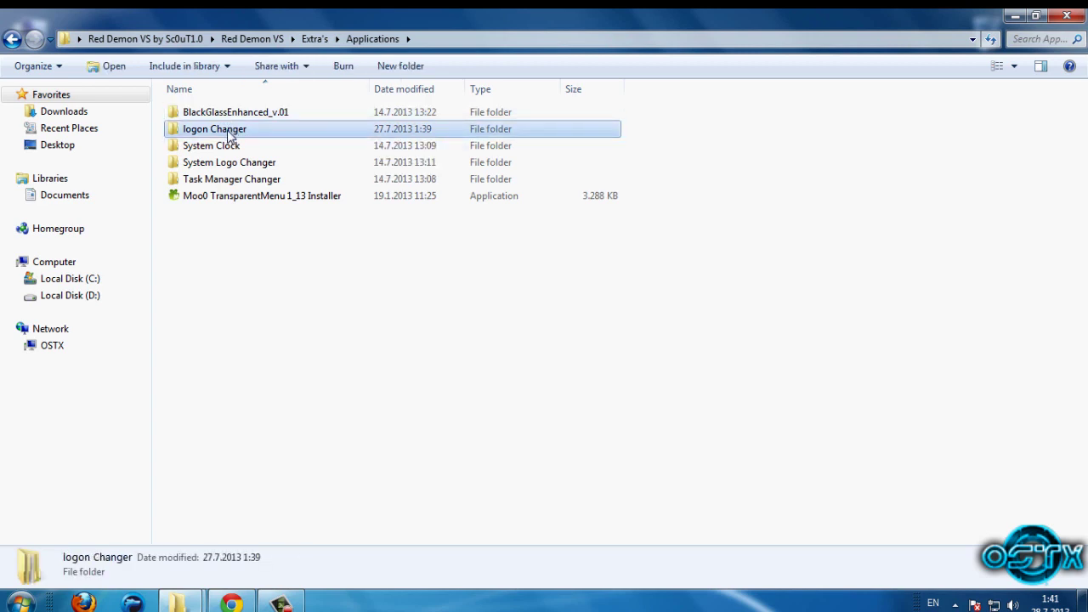
double_click(229, 135)
double_click(214, 130)
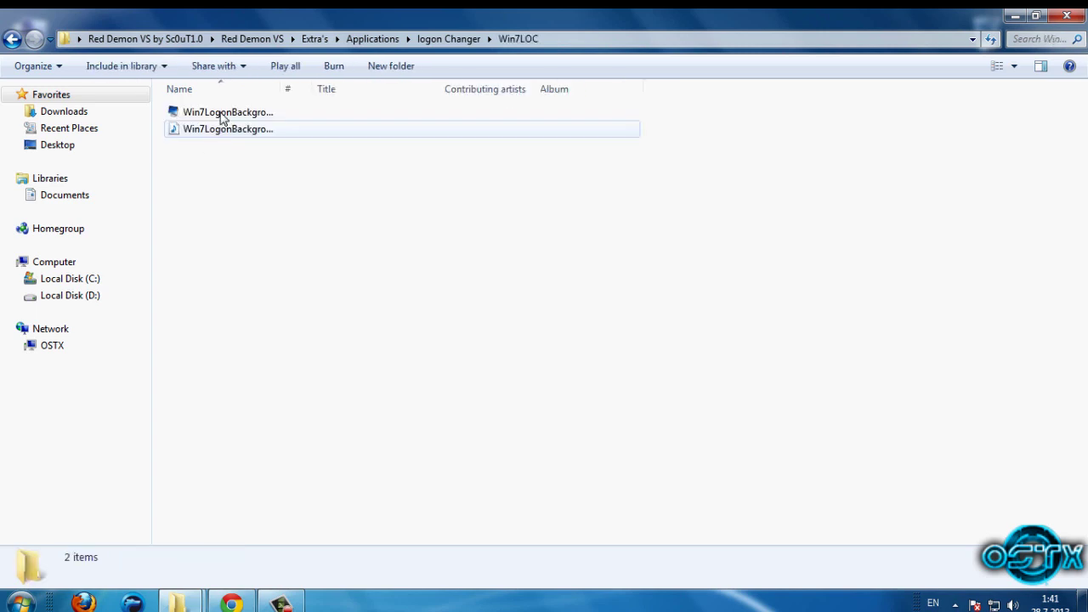
double_click(221, 117)
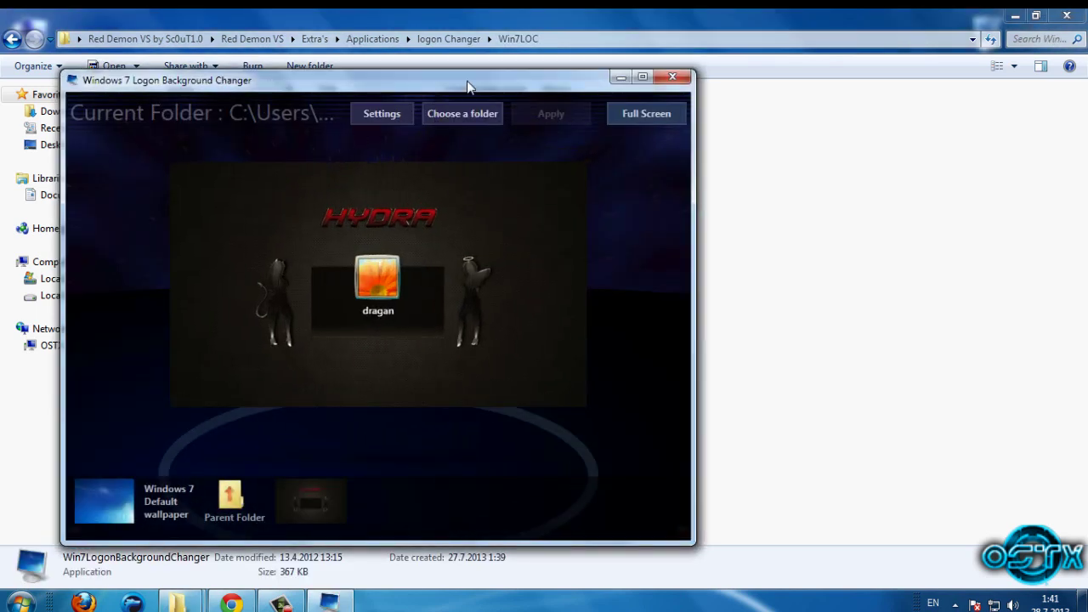
- Browse for an image folder through Red Demon VS > Extra's > Applications > logon Changer
left_click_drag(467, 87, 482, 70)
left_click(479, 97)
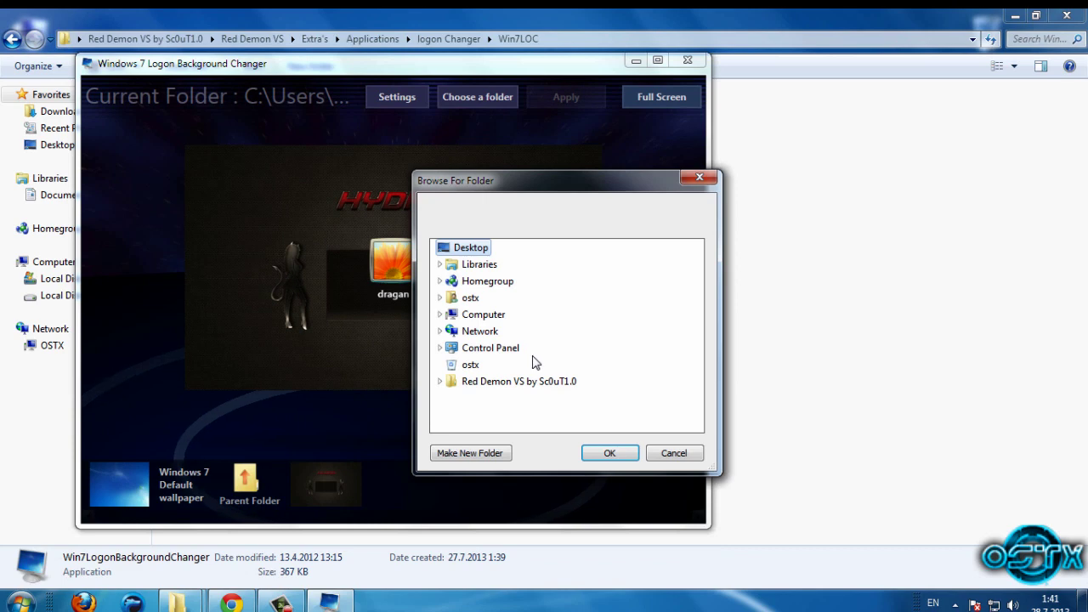
double_click(519, 381)
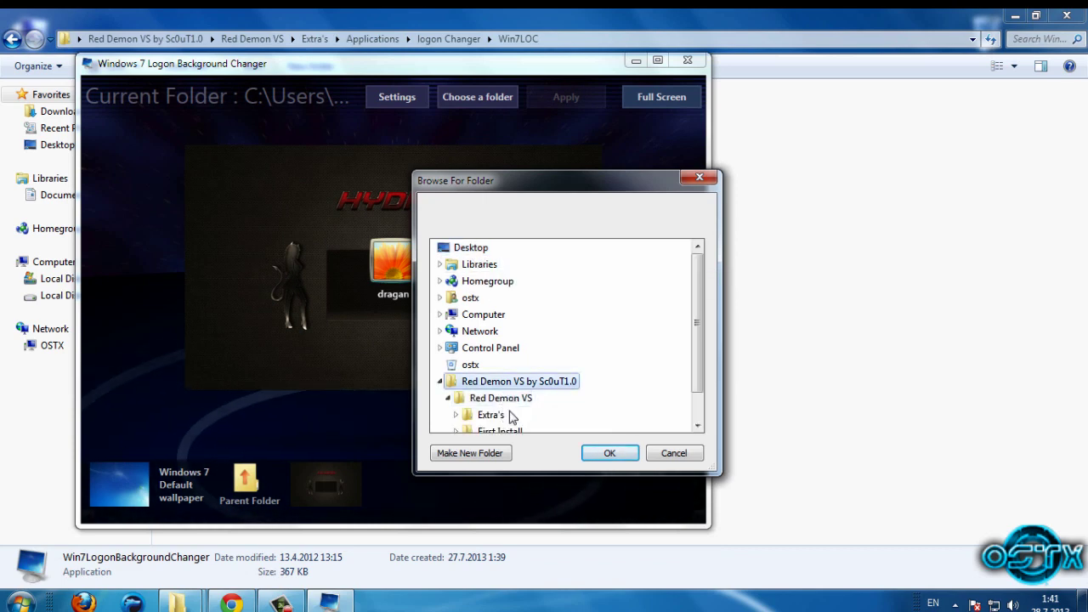
double_click(501, 415)
left_click_drag(697, 316, 697, 366)
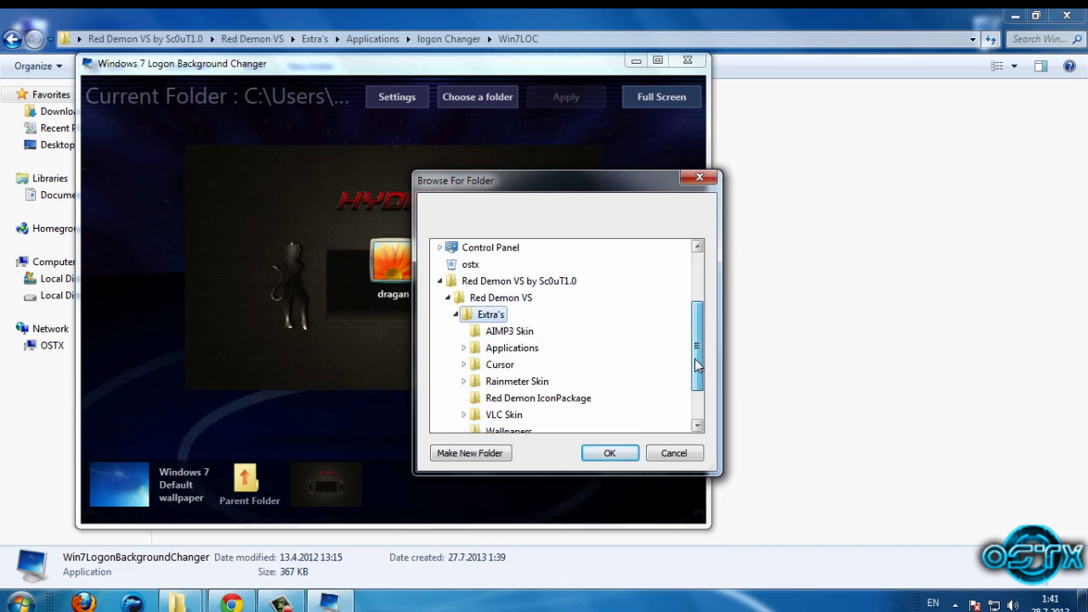
double_click(512, 348)
left_click_drag(699, 304, 693, 362)
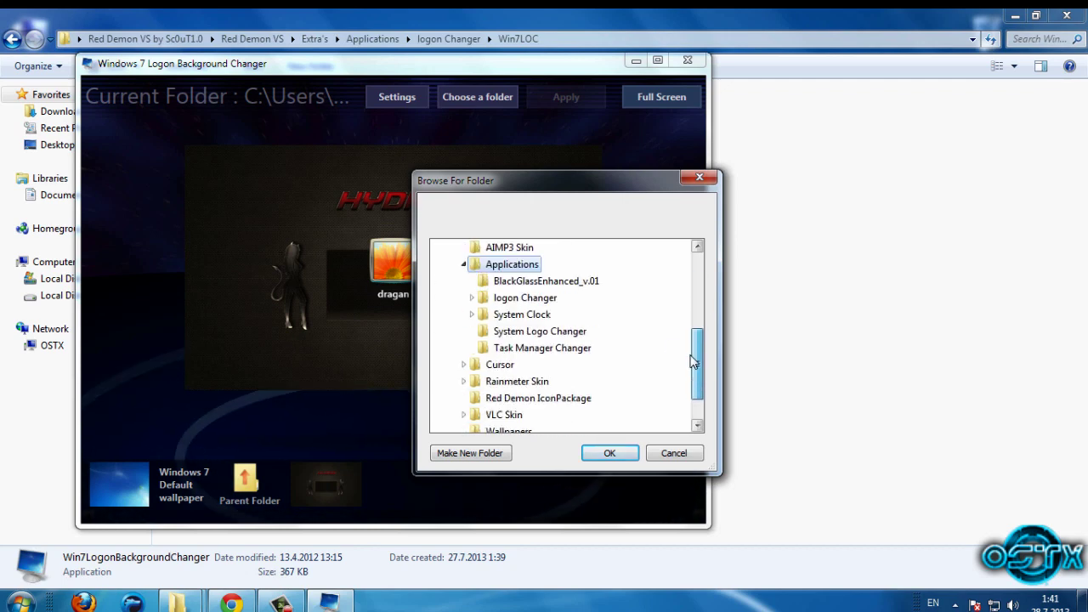
double_click(525, 298)
- Load the Hydra Logon folder and preview Hydra%20Logon.jpg as the logon screen
left_click_drag(698, 313, 668, 365)
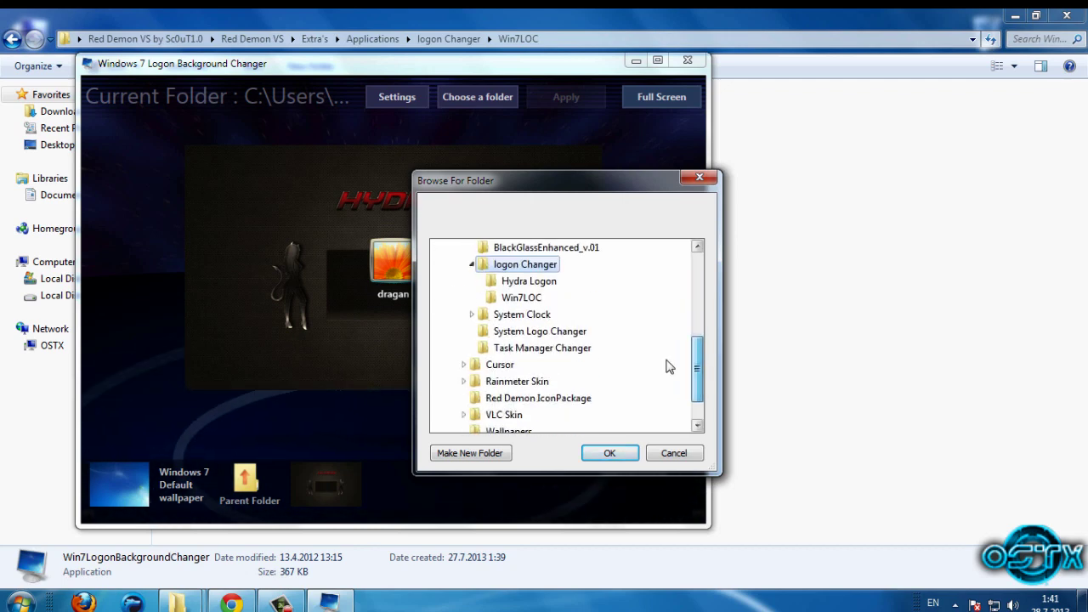
left_click(536, 283)
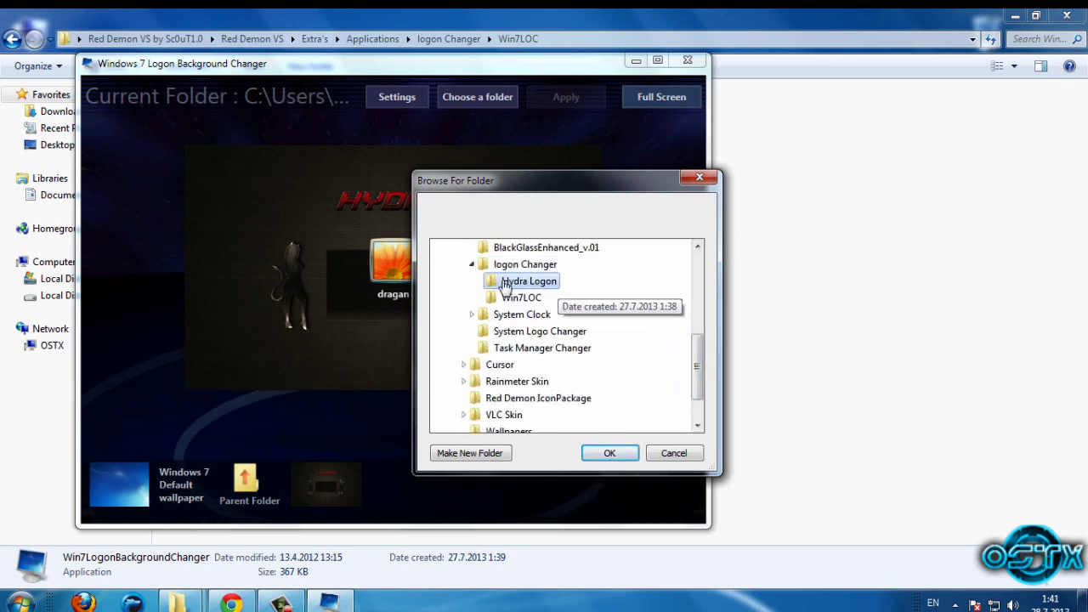
left_click(610, 453)
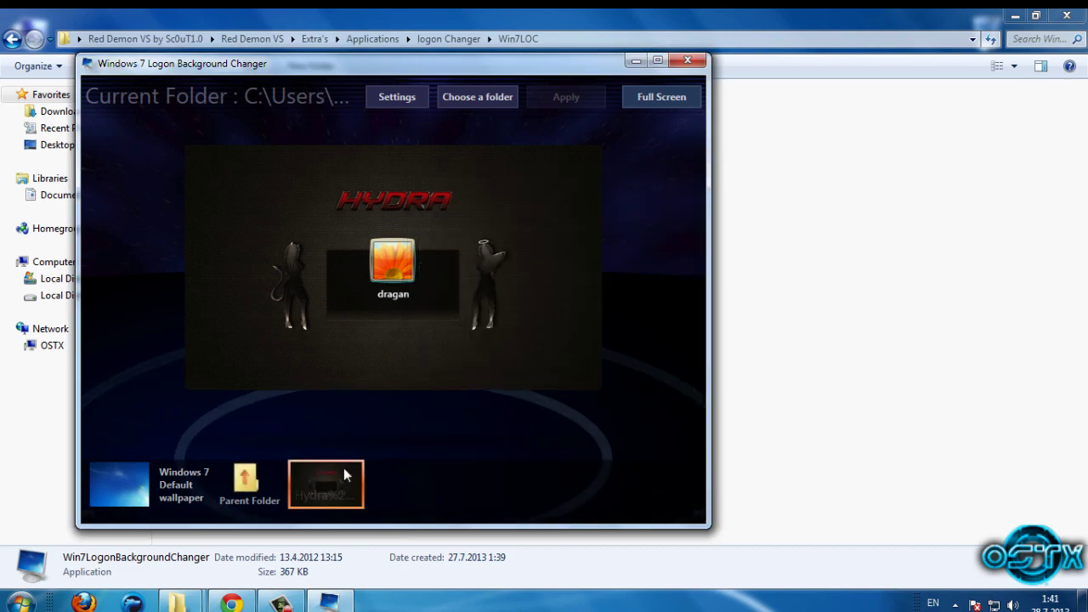
left_click(333, 489)
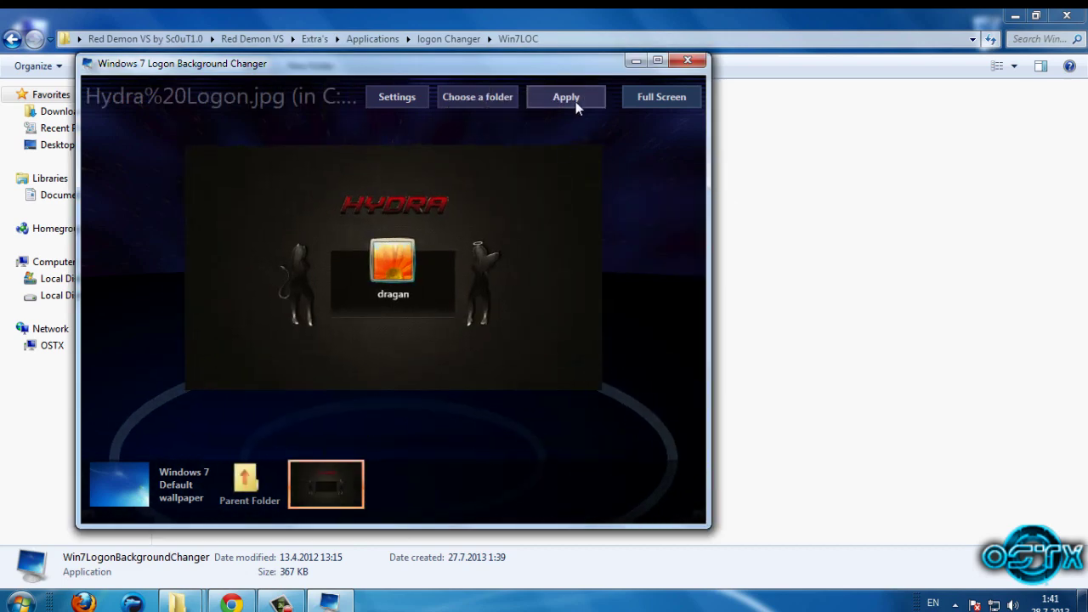
- Close the Logon Background Changer and return Explorer to the Applications folder
left_click(686, 64)
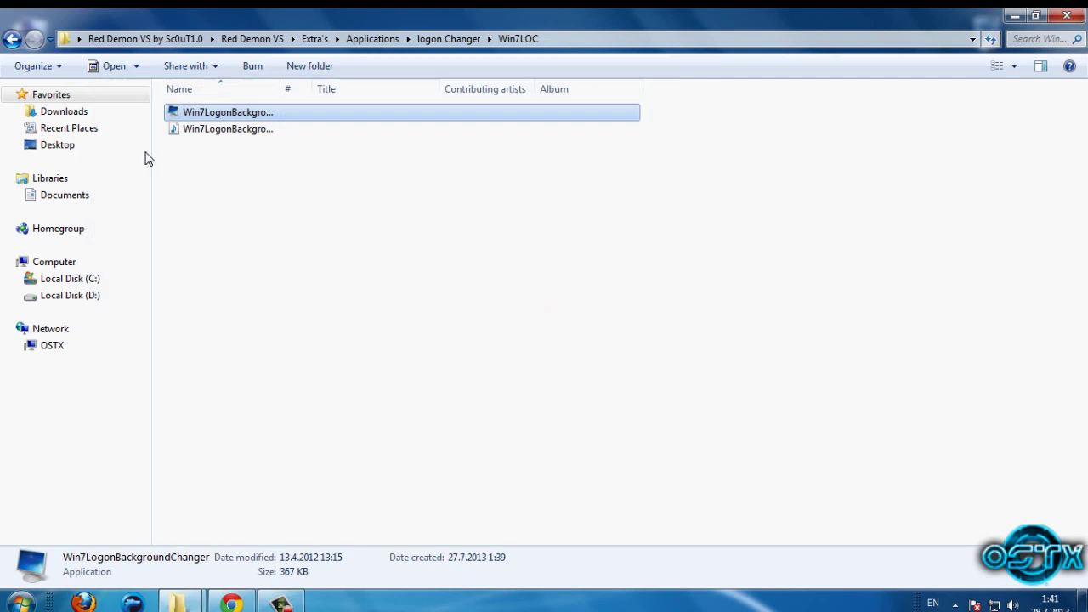
left_click(13, 40)
left_click(17, 42)
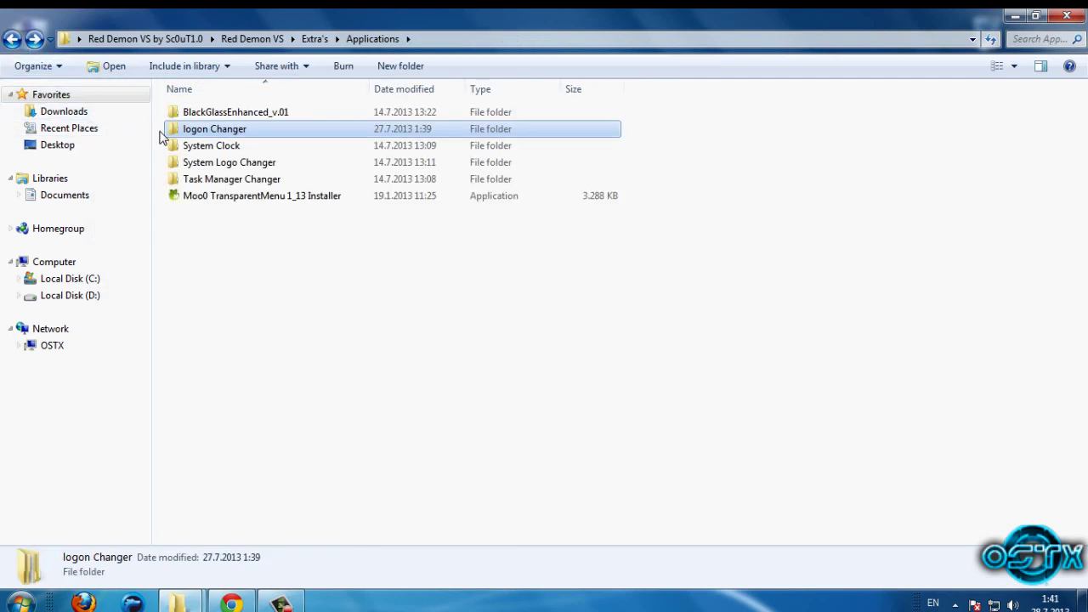
- Look over the System Clock folder's Instructions file, then go back to Applications
double_click(195, 146)
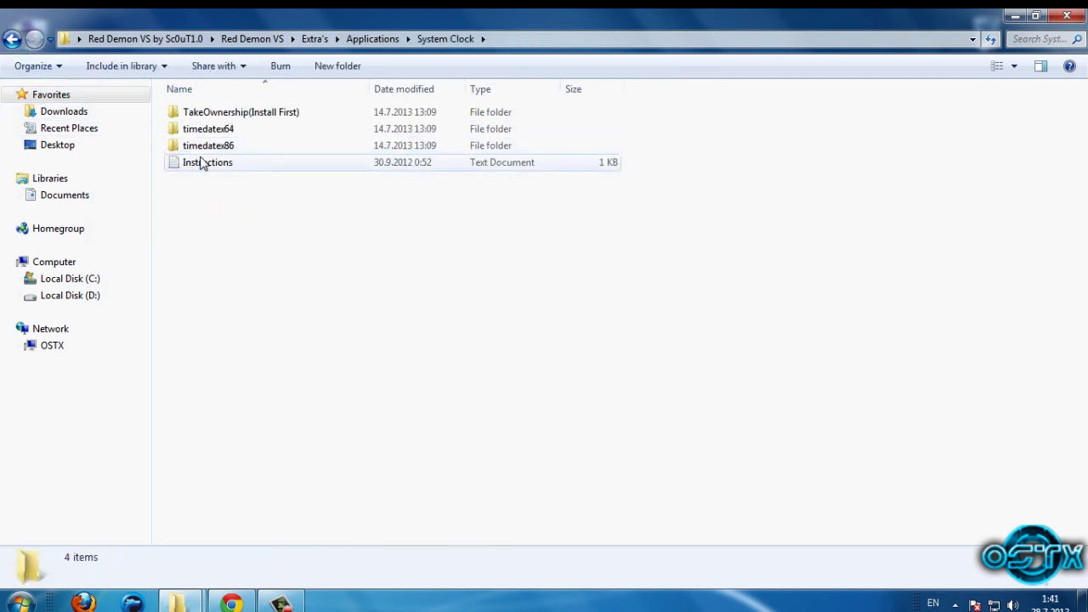
left_click_drag(283, 206, 344, 234)
left_click(1051, 604)
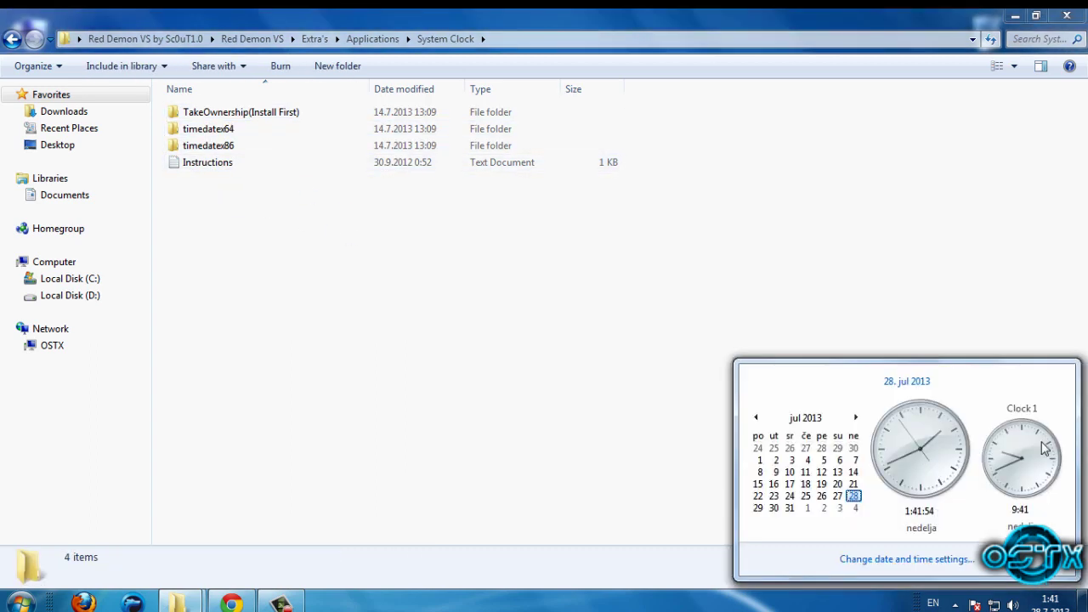
left_click(241, 171)
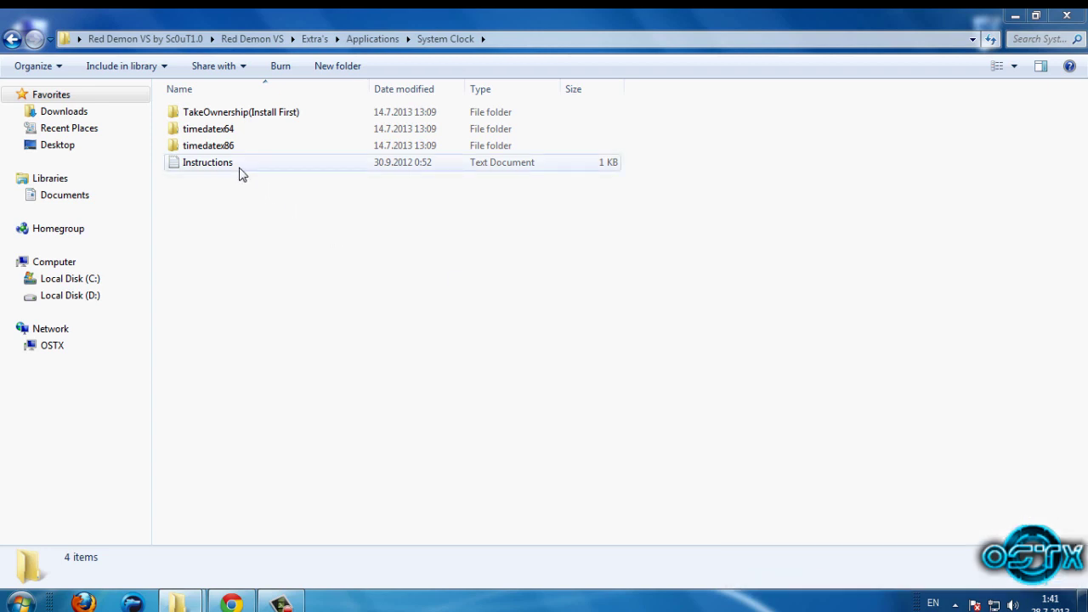
left_click(240, 170)
left_click(11, 40)
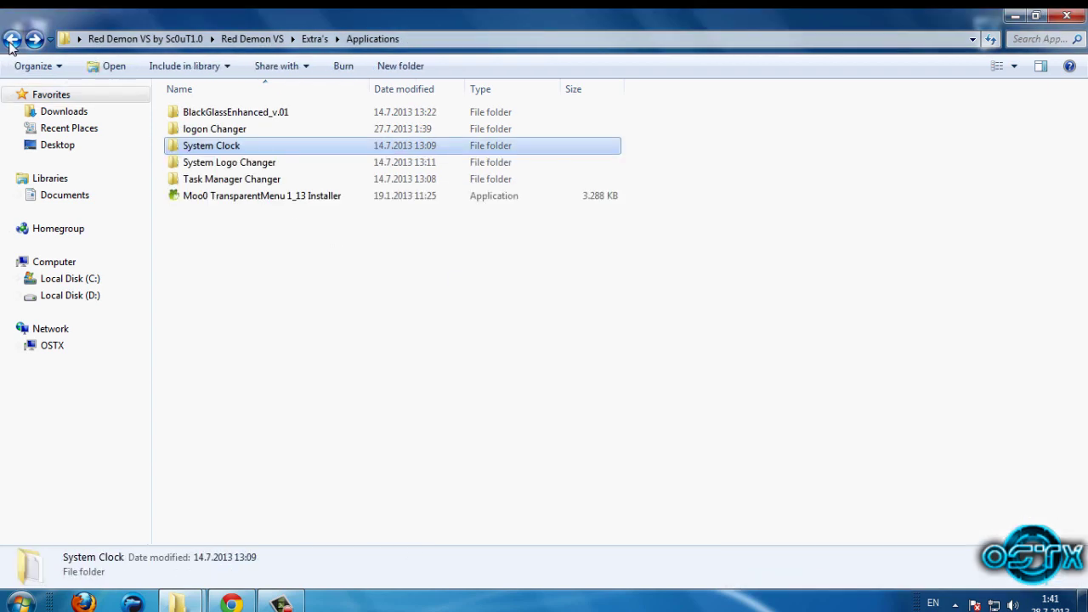
- Open the System Logo Changer folder, then show Computer's System properties from the Start menu
double_click(204, 163)
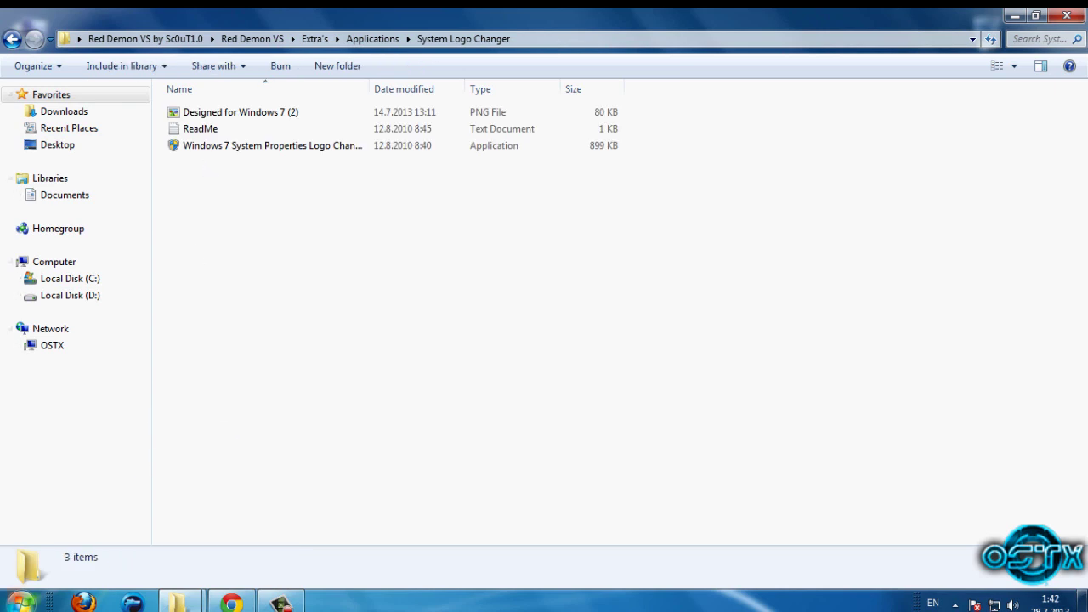
right_click(19, 602)
left_click(34, 605)
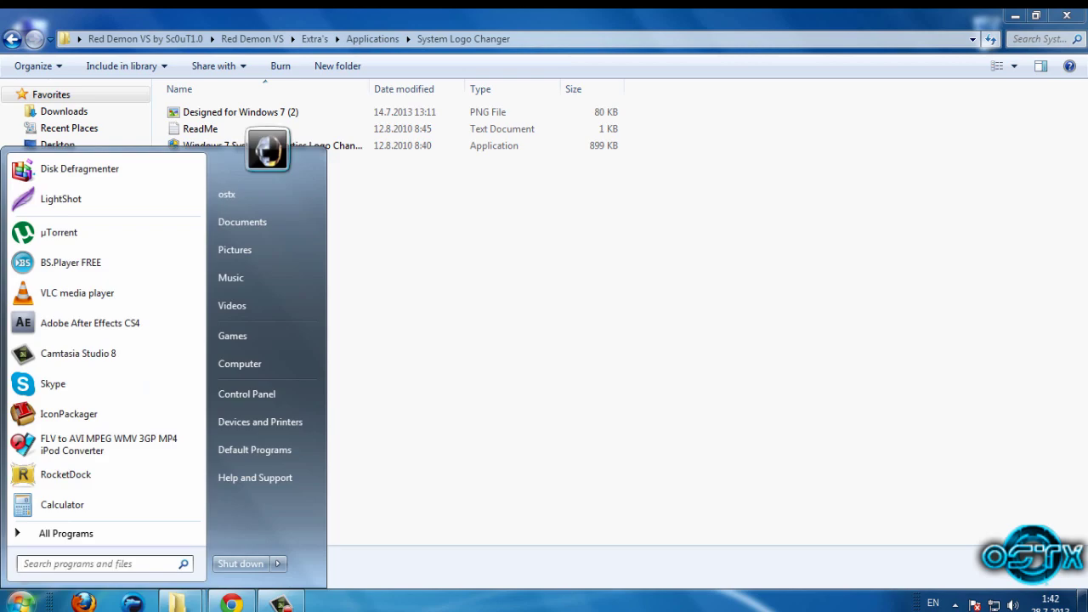
right_click(255, 373)
left_click(289, 526)
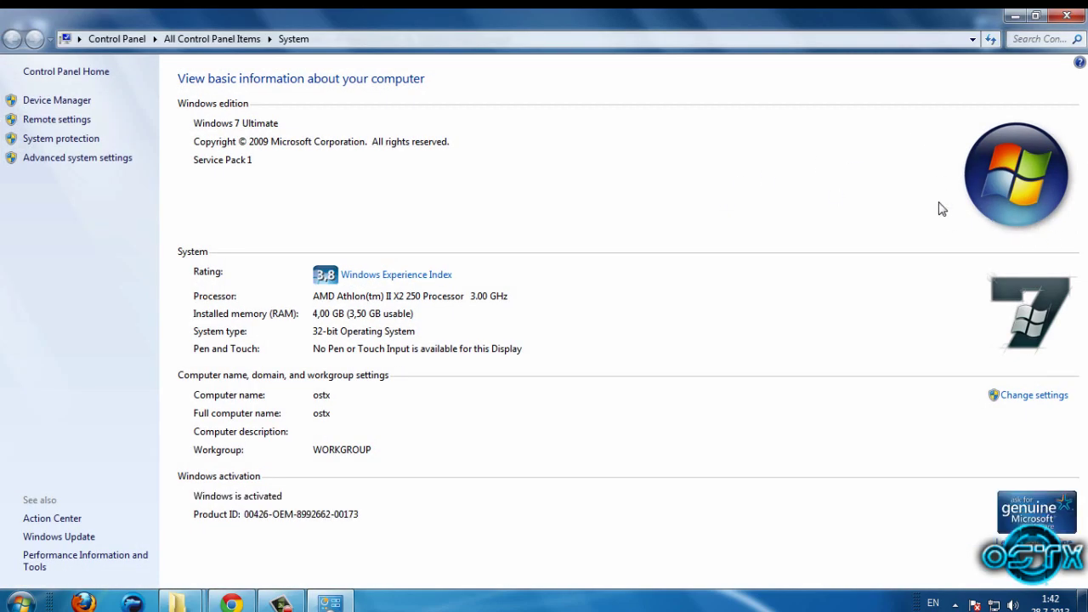
- Run the Logo Changer and load the 'Designed for Windows 7 (2)' image as the system logo
left_click(1066, 15)
double_click(224, 148)
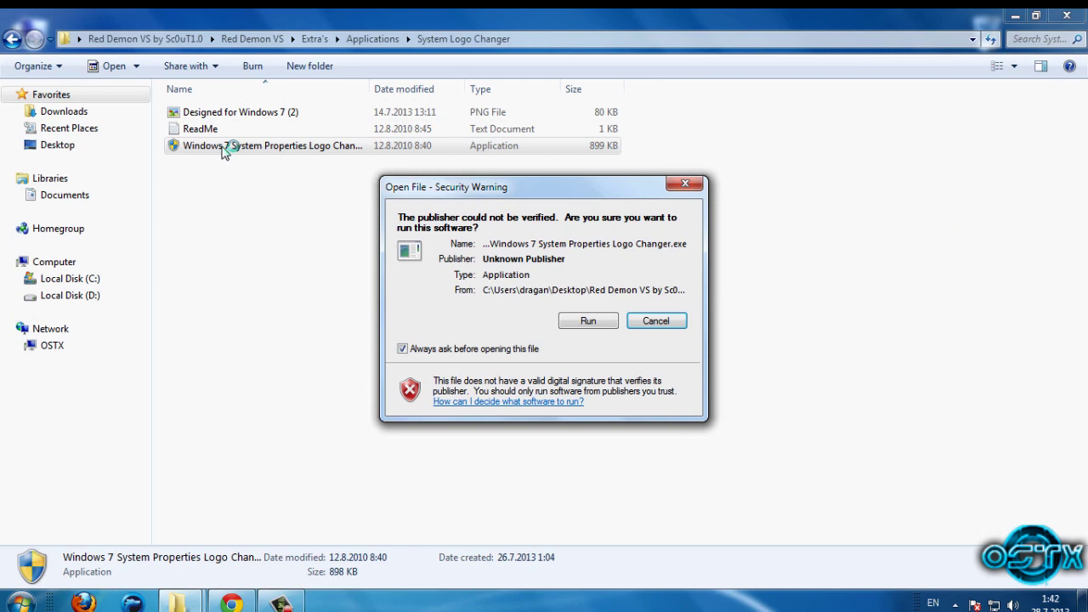
left_click(575, 322)
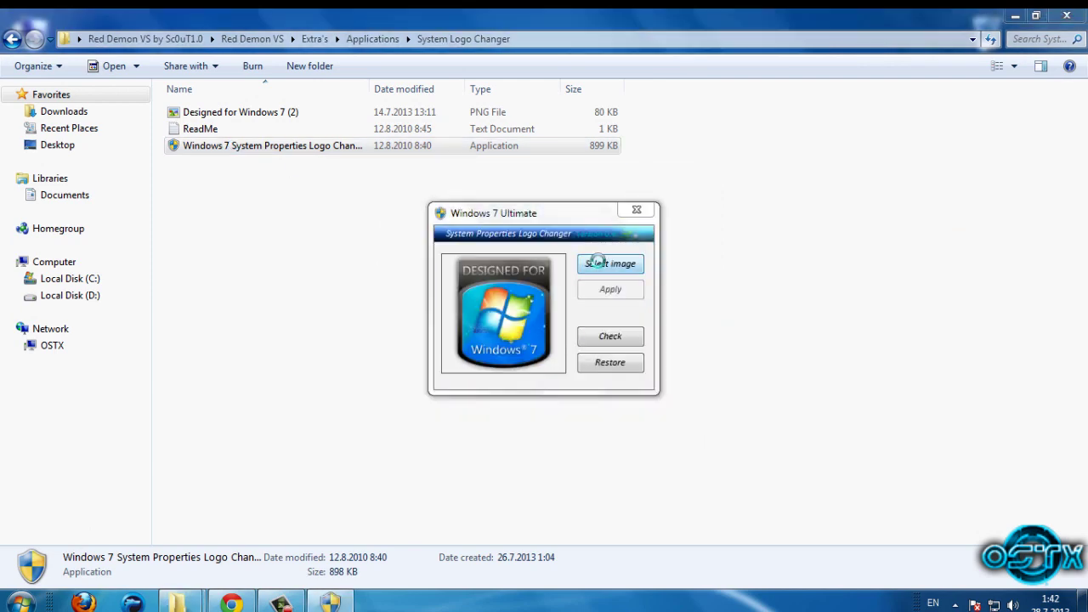
left_click(590, 262)
left_click(588, 290)
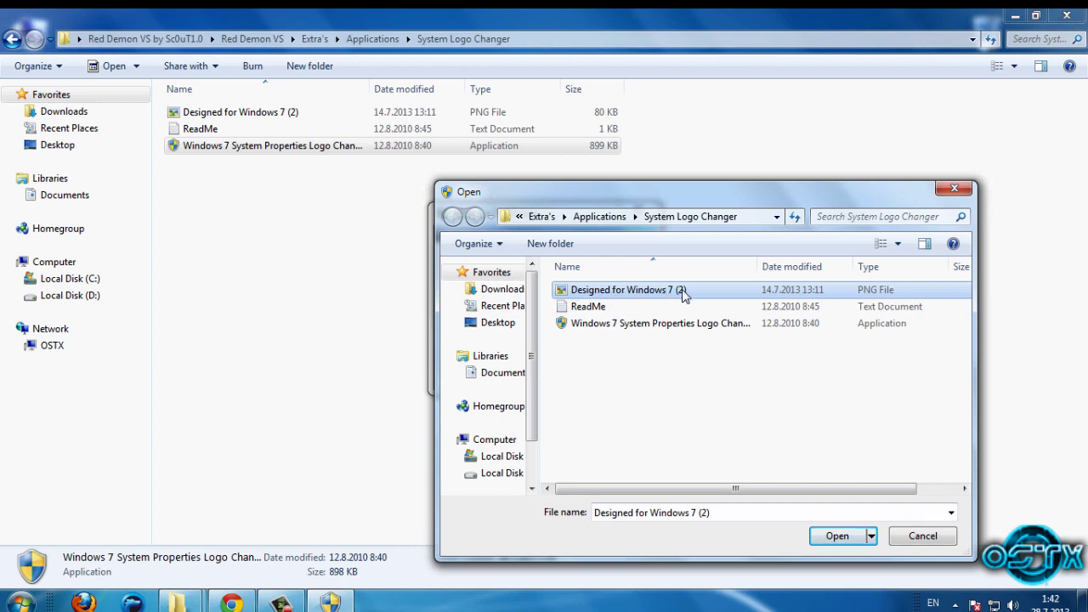
left_click(837, 536)
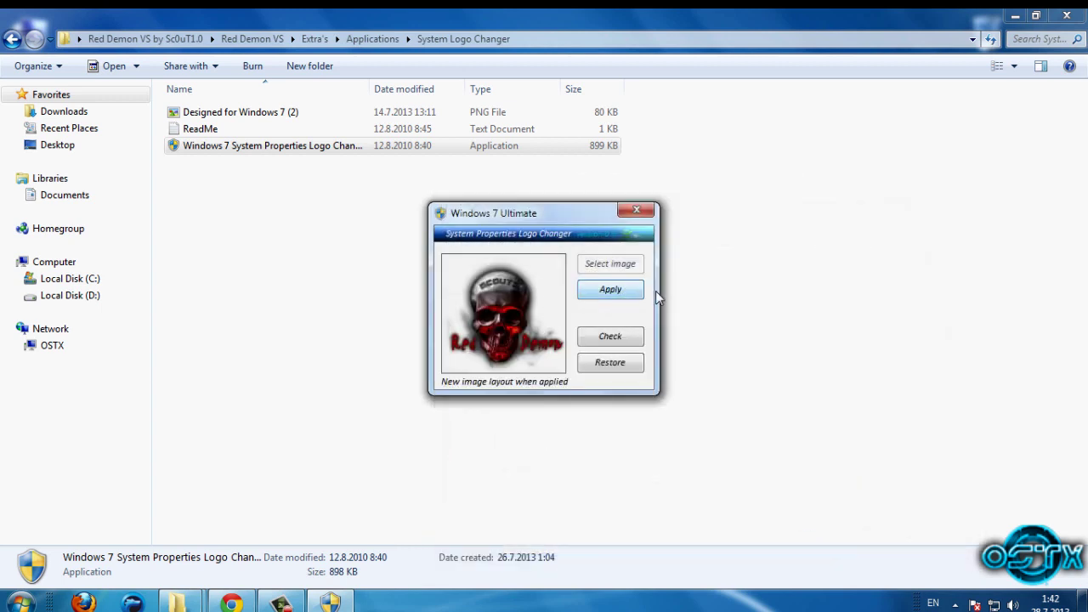
- Close the Logo Changer and return to the Applications folder
left_click_drag(545, 205, 437, 194)
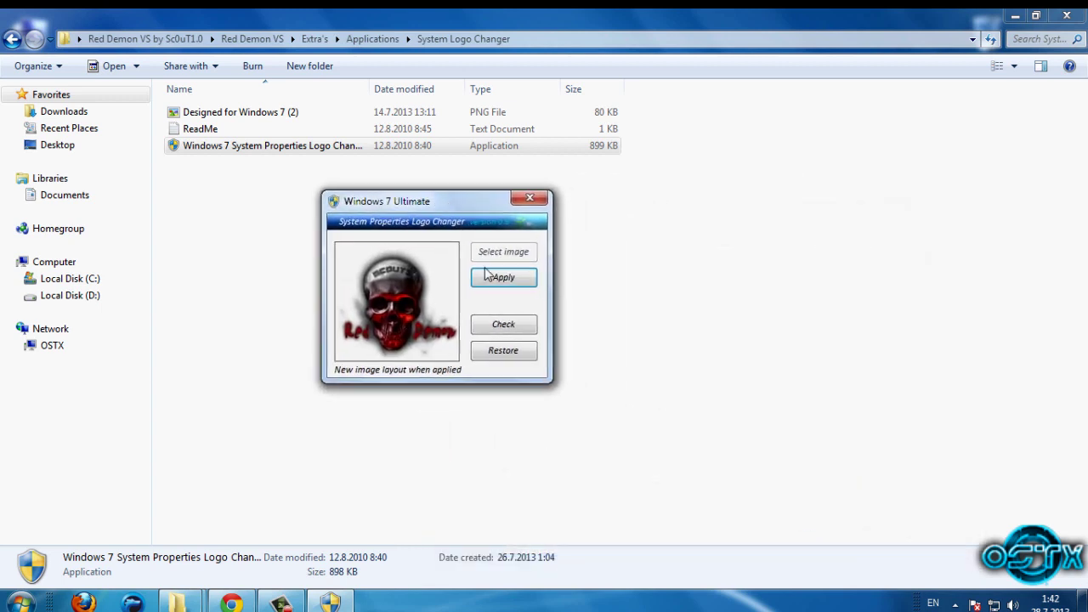
left_click(530, 198)
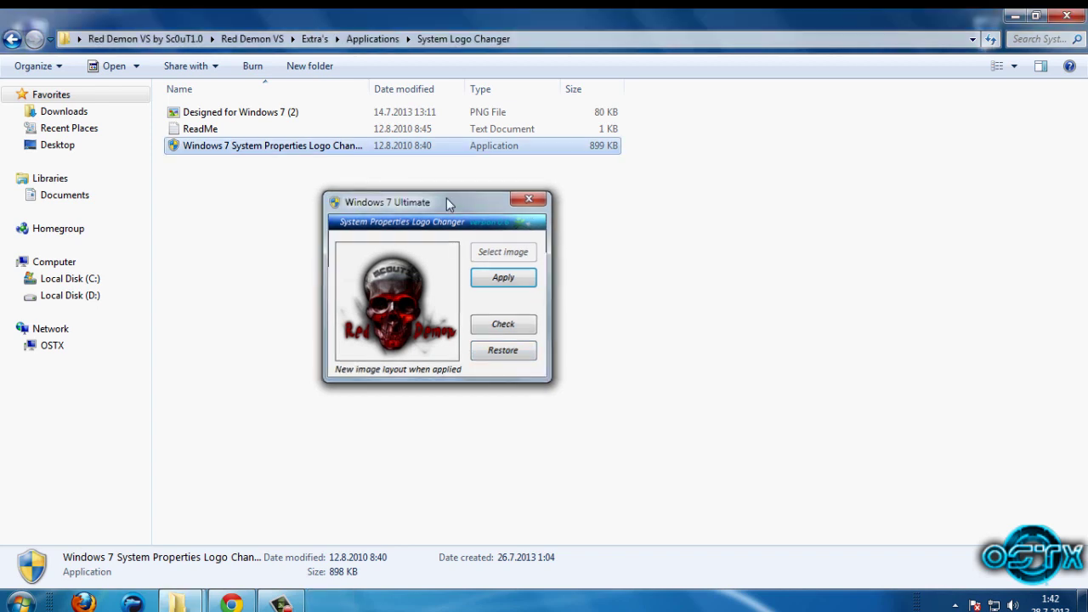
left_click(12, 39)
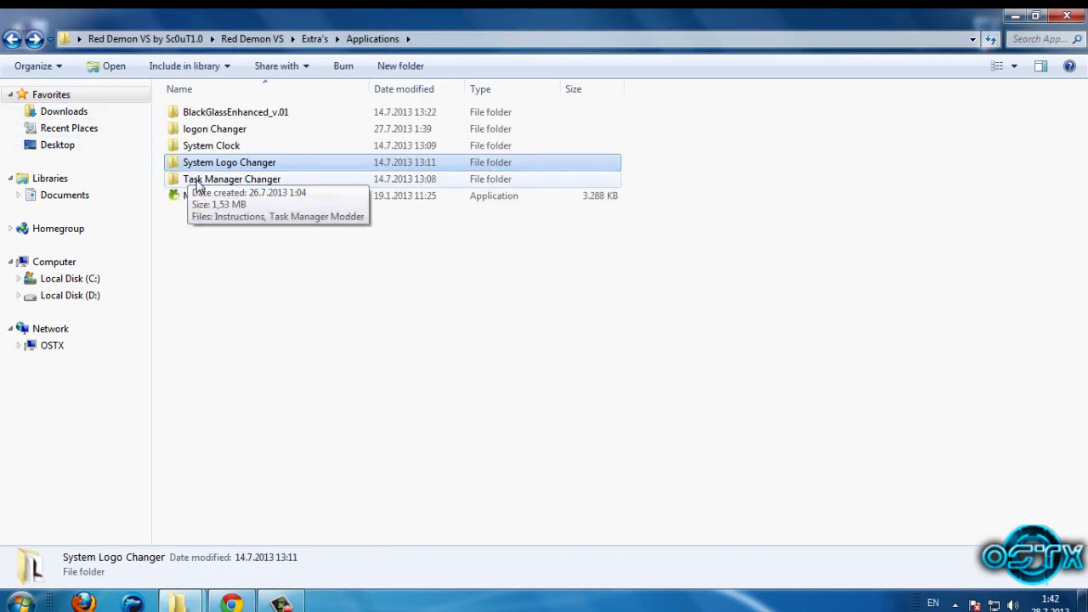
- Launch Task Manager Modder from the Task Manager Changer folder and exit it unchanged
double_click(197, 179)
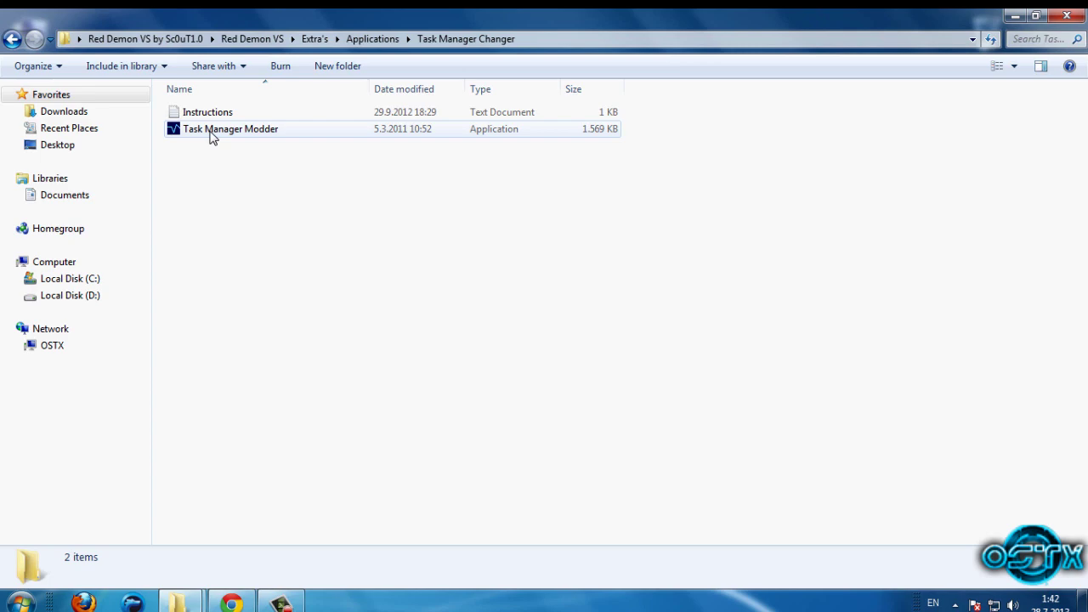
double_click(213, 132)
left_click(589, 321)
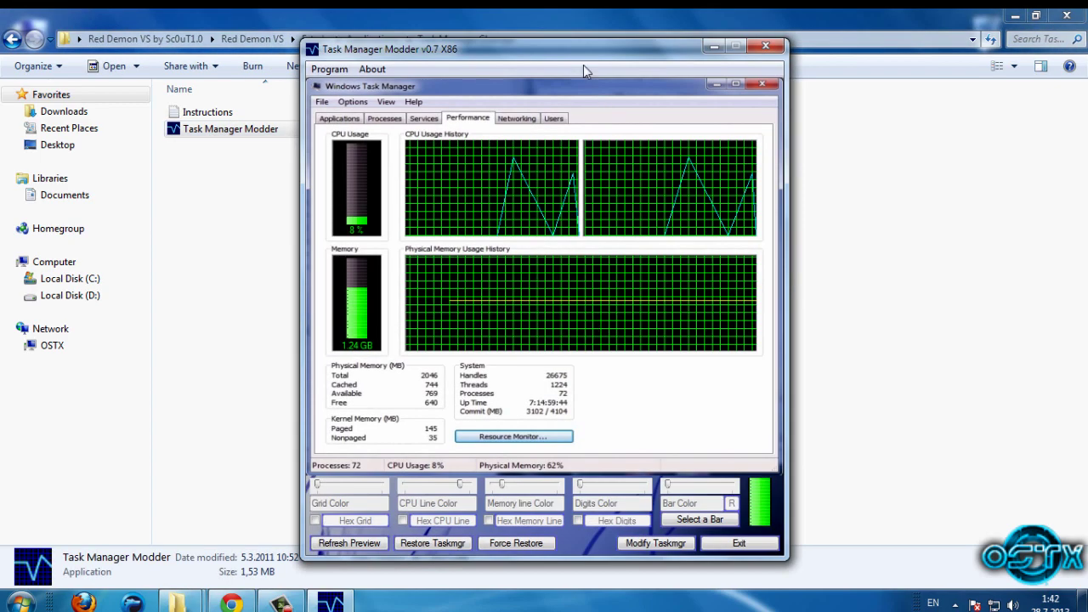
mouse_move(583, 64)
left_mouse_down()
mouse_move(547, 53)
mouse_move(565, 64)
left_mouse_up()
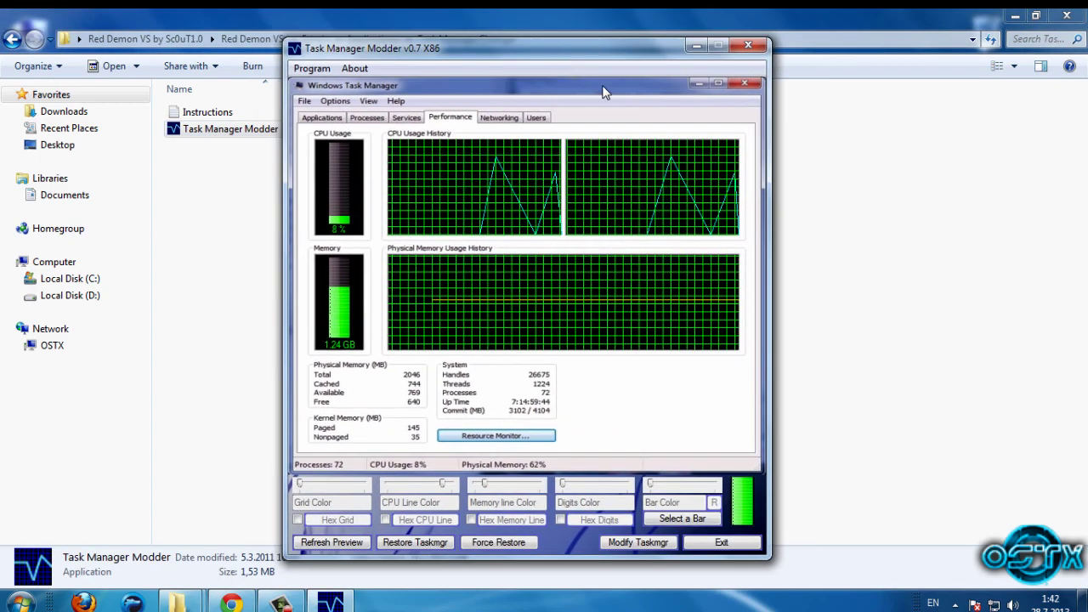
left_click(724, 543)
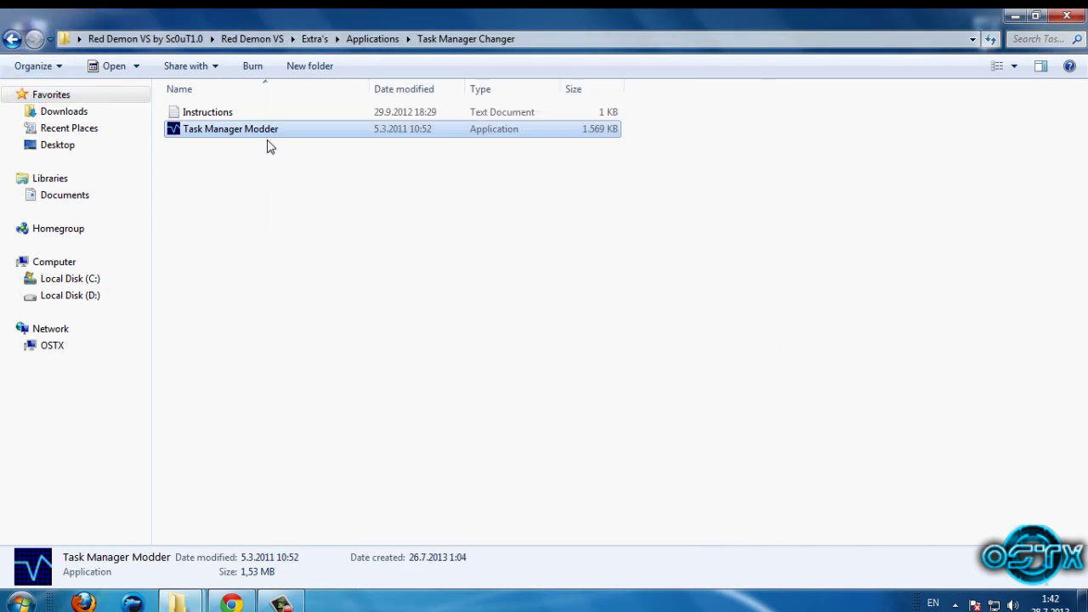
- Look over the Applications folder's Moo0 installer, then return to the Extra's folder
left_click(11, 40)
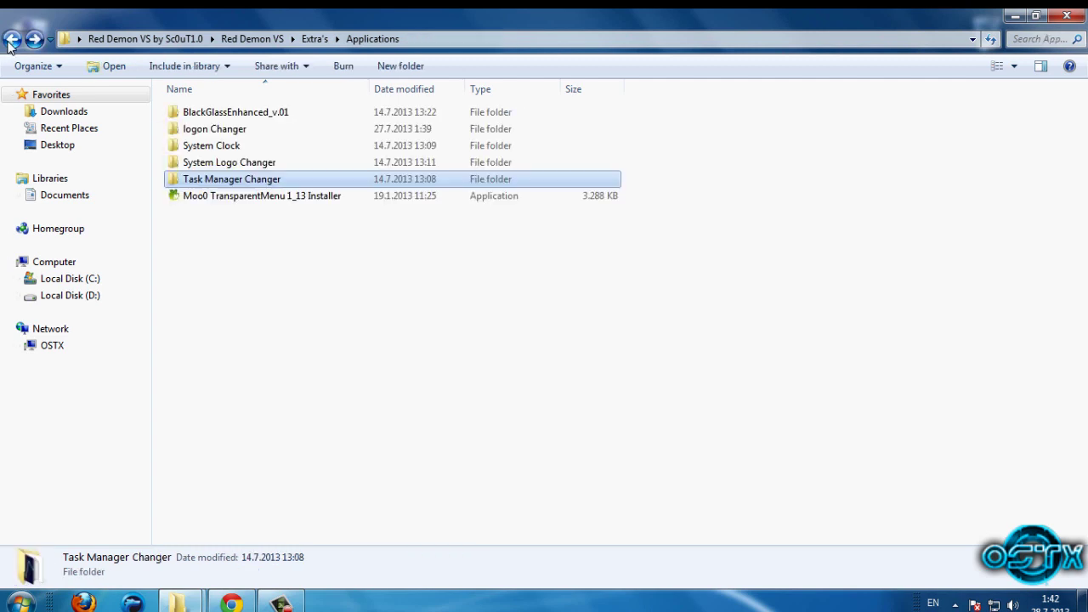
left_click(11, 40)
left_click(34, 40)
left_click(215, 200)
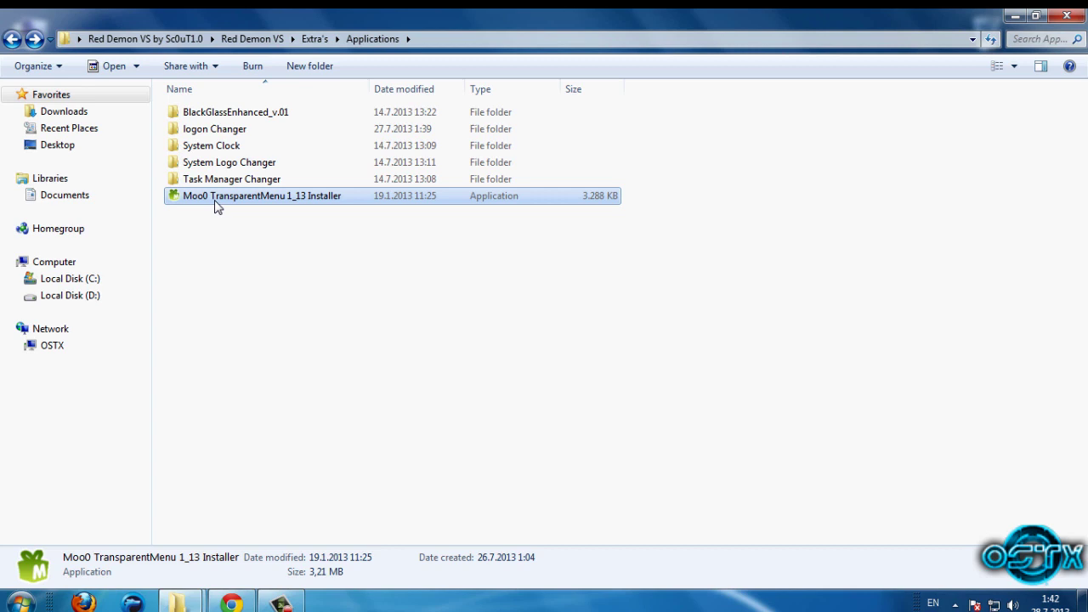
left_click(228, 231)
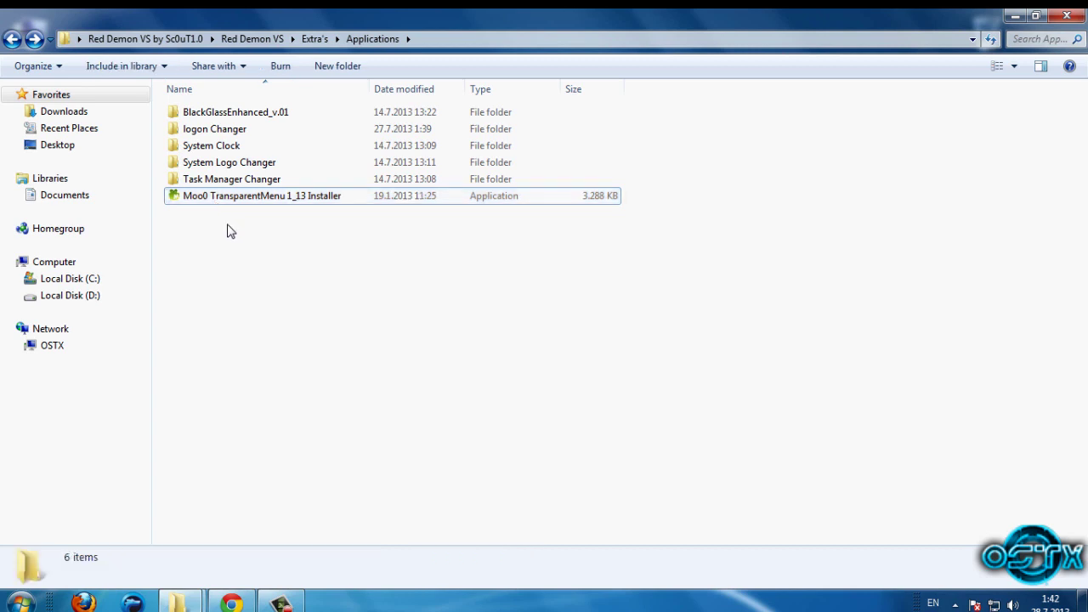
left_click(11, 40)
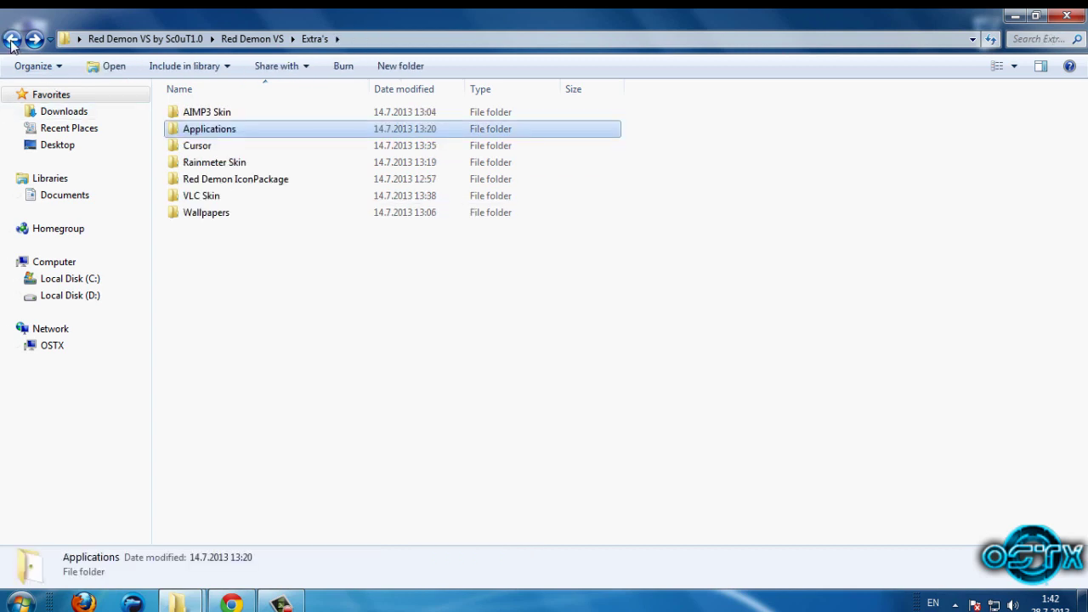
- Install the ComixCursors_Black_and_Red cursor set from its Install_ file under Cursor > comix
double_click(199, 145)
double_click(194, 115)
double_click(193, 116)
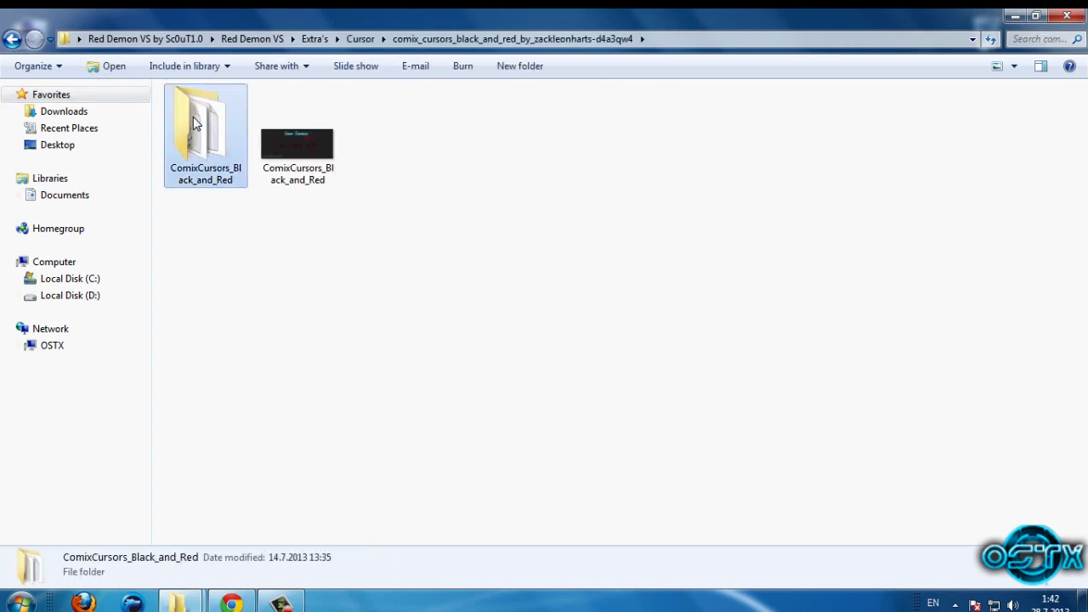
right_click(196, 229)
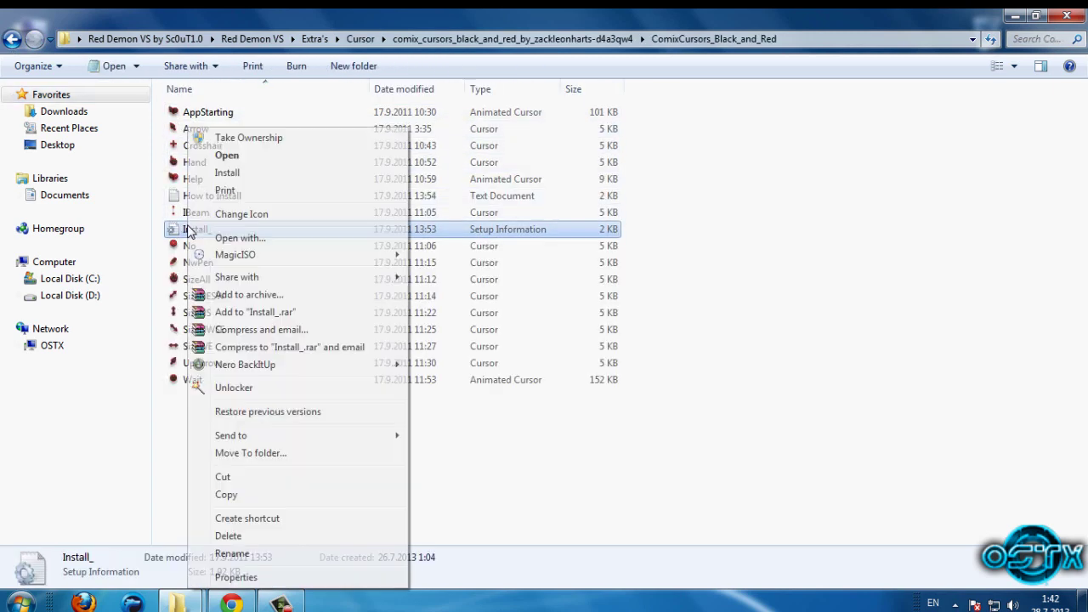
left_click(227, 173)
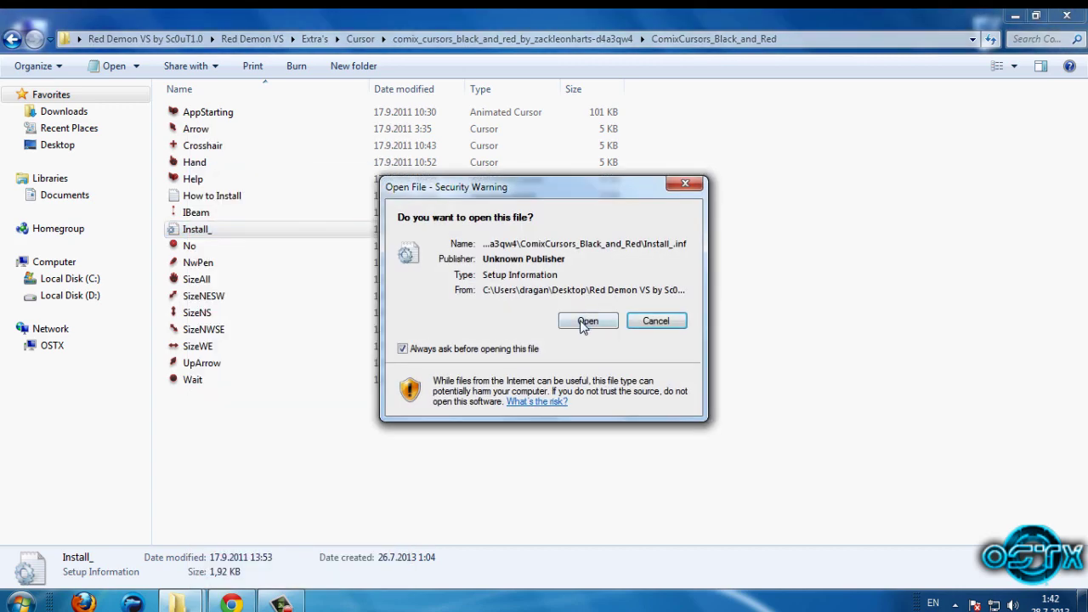
left_click(586, 322)
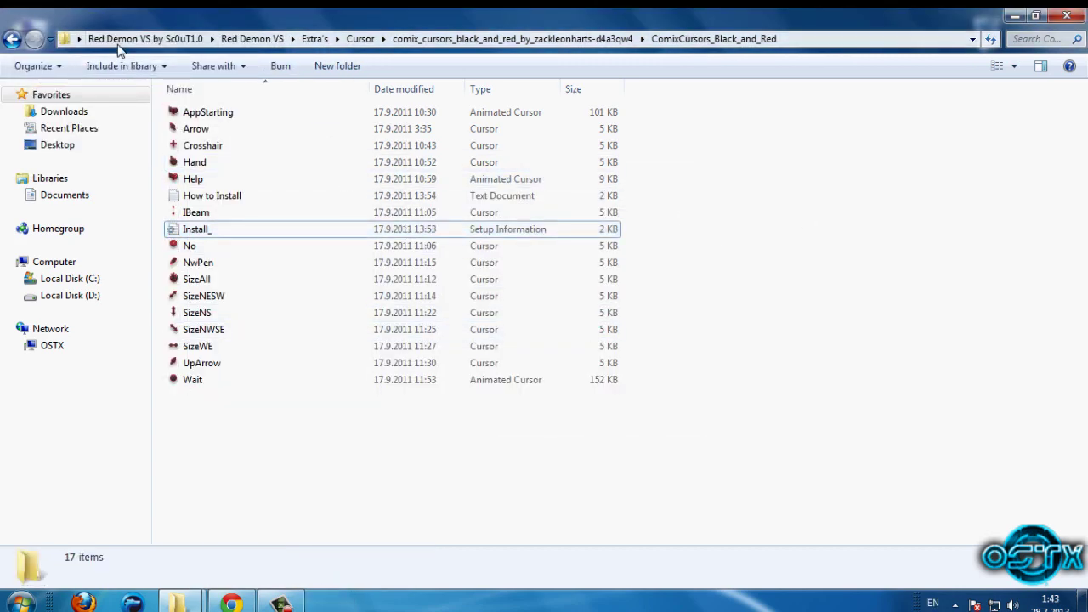
- Minimize Explorer and open Personalization from the desktop
left_click(12, 39)
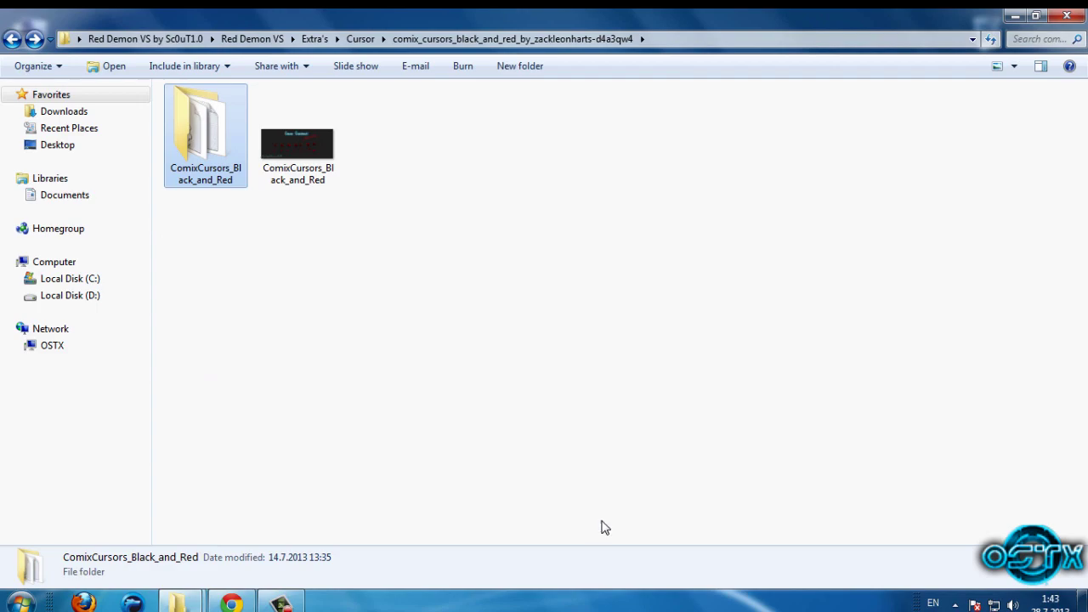
left_click(1015, 15)
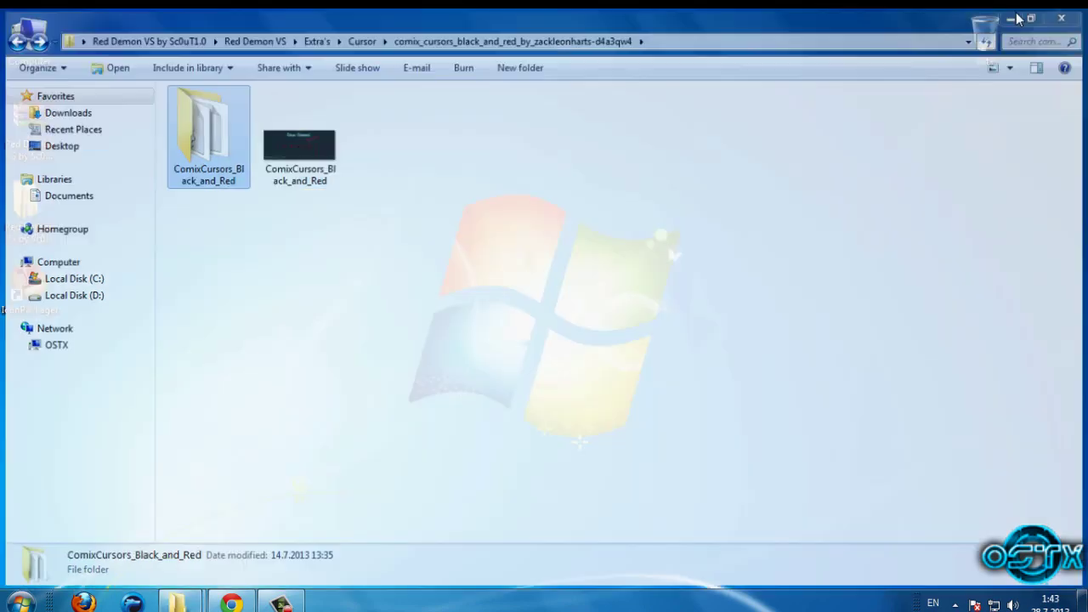
right_click(415, 178)
left_click(474, 436)
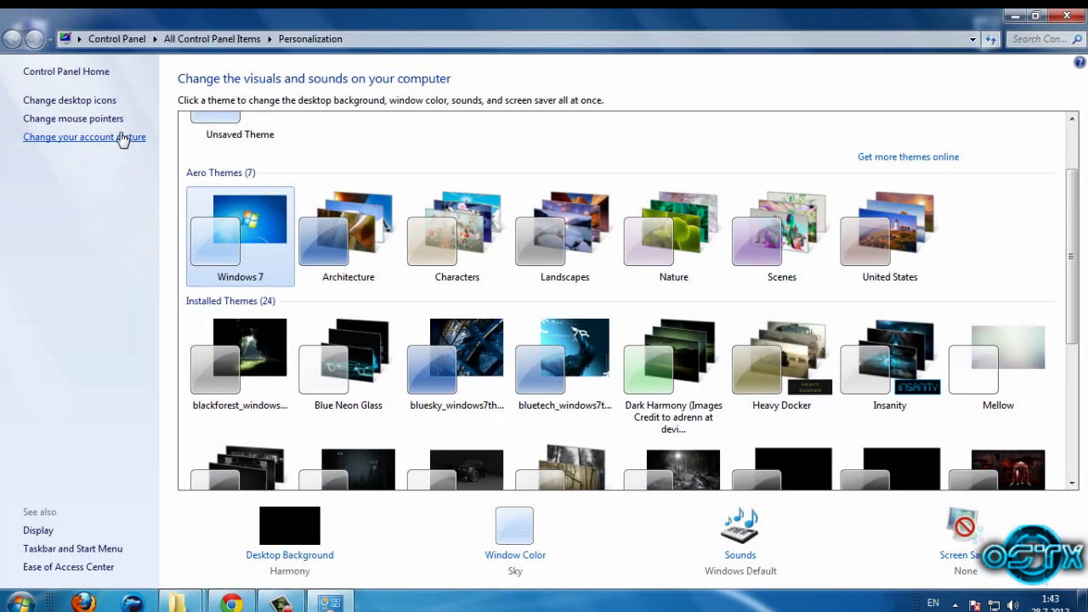
- Select the ComixCursors Black and Red pointer scheme and save it, replacing the existing scheme
left_click(85, 119)
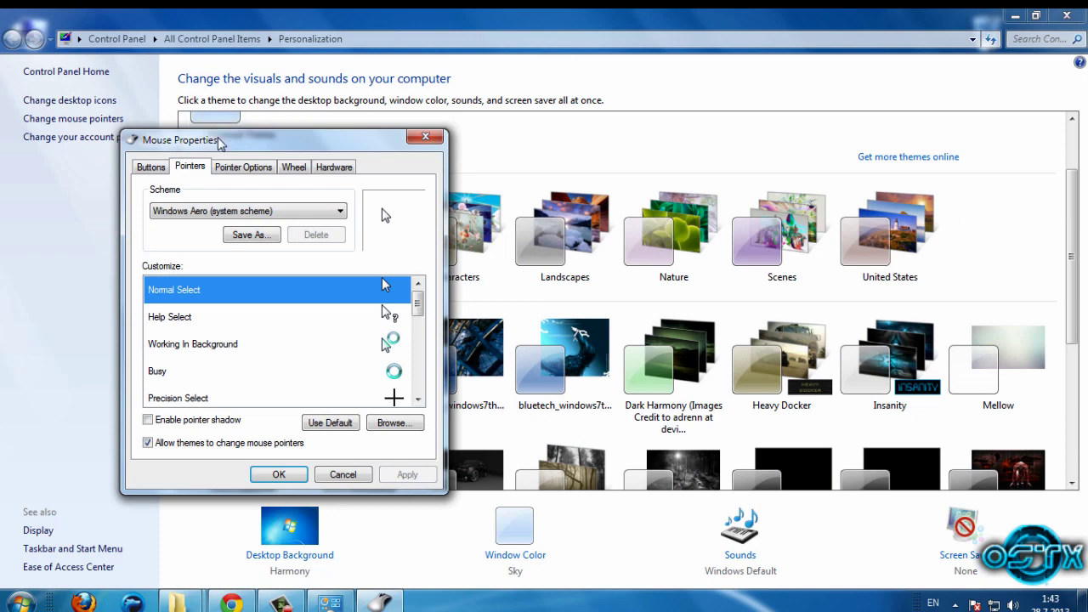
left_click(246, 211)
scroll(287, 279, "up", 2)
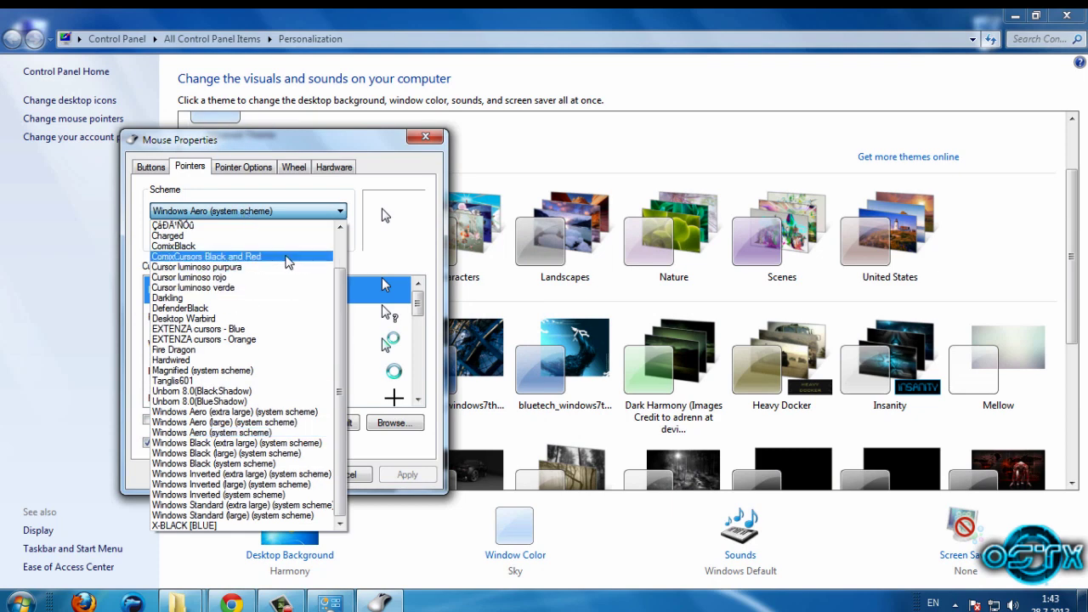
left_click(289, 255)
left_click(281, 474)
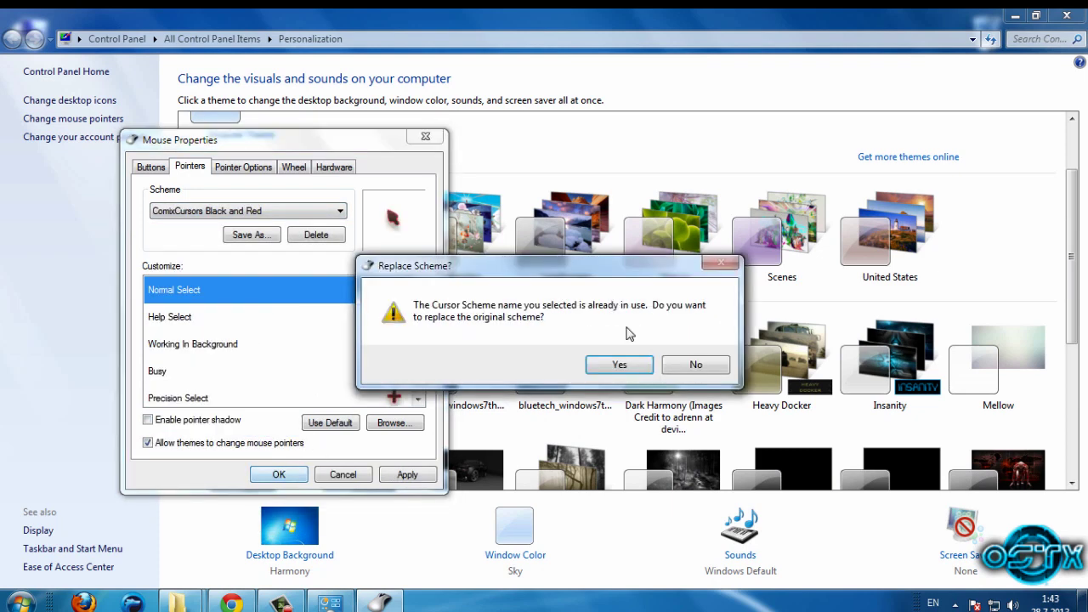
left_click(602, 365)
- Close Personalization and bring back the cursor folder window
key("alt+F4")
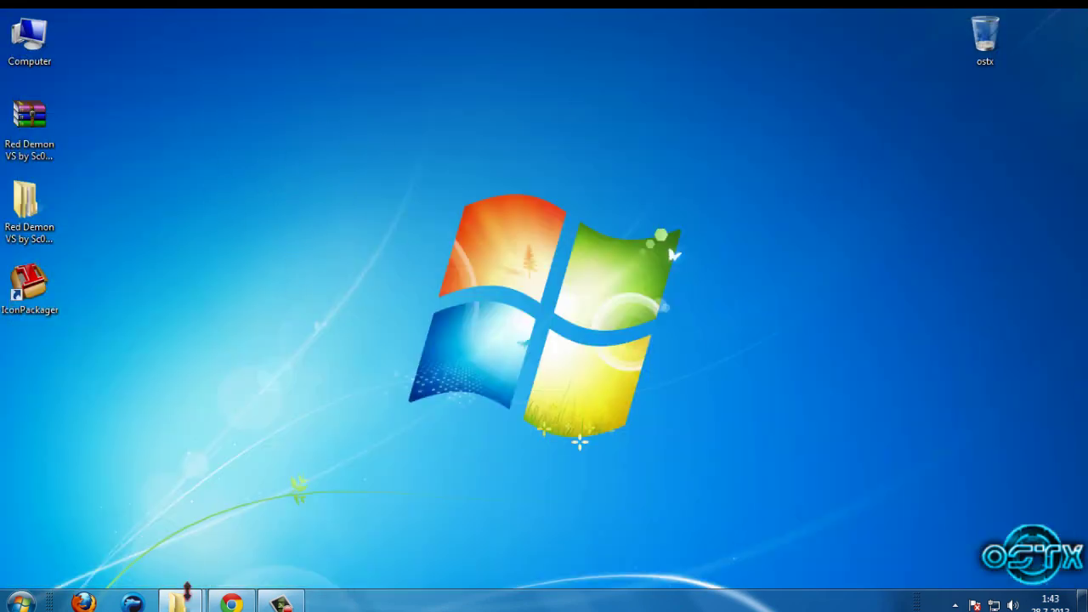
mouse_move(187, 592)
left_click(284, 515)
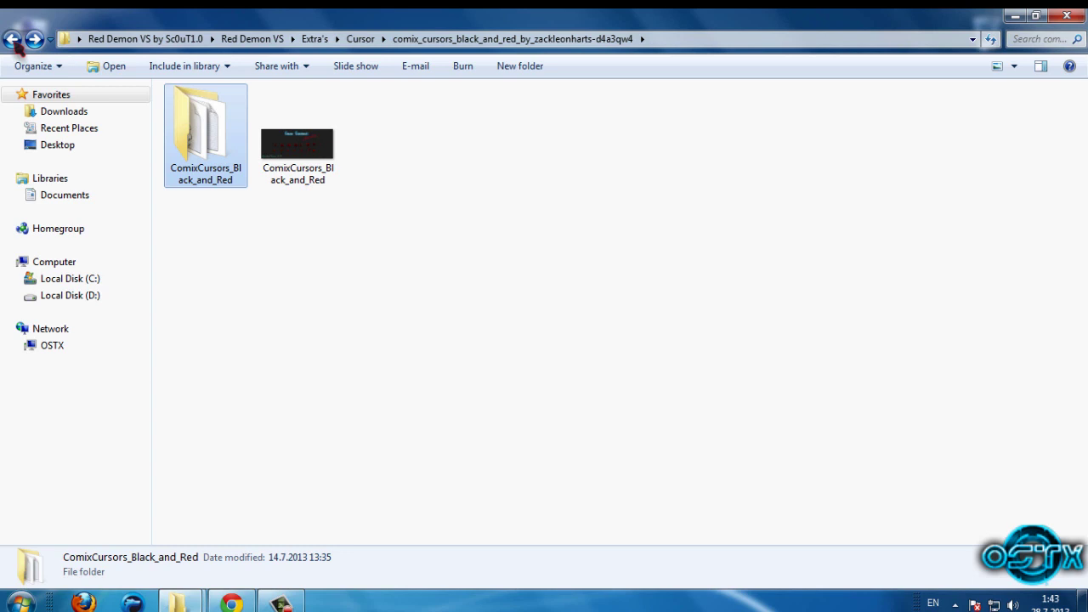
- Go back to the Extra's folder and select the Rainmeter Skin folder
left_click(12, 39)
left_click(12, 39)
left_click(212, 162)
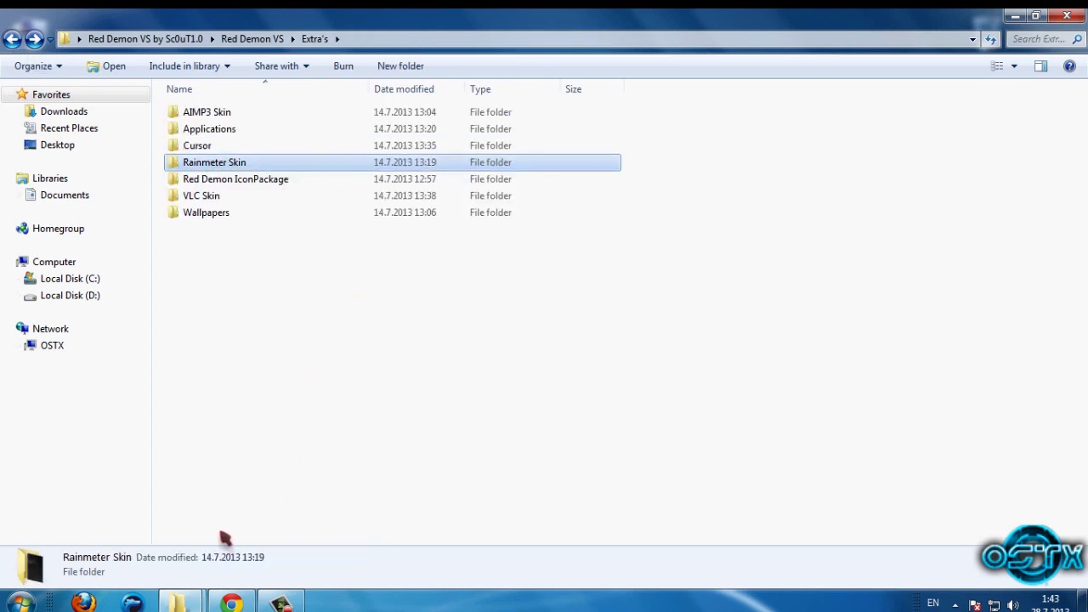
- Download the Rainmeter 2.5 Final installer from rainmeter.net in Chrome and open it
key("alt+Tab")
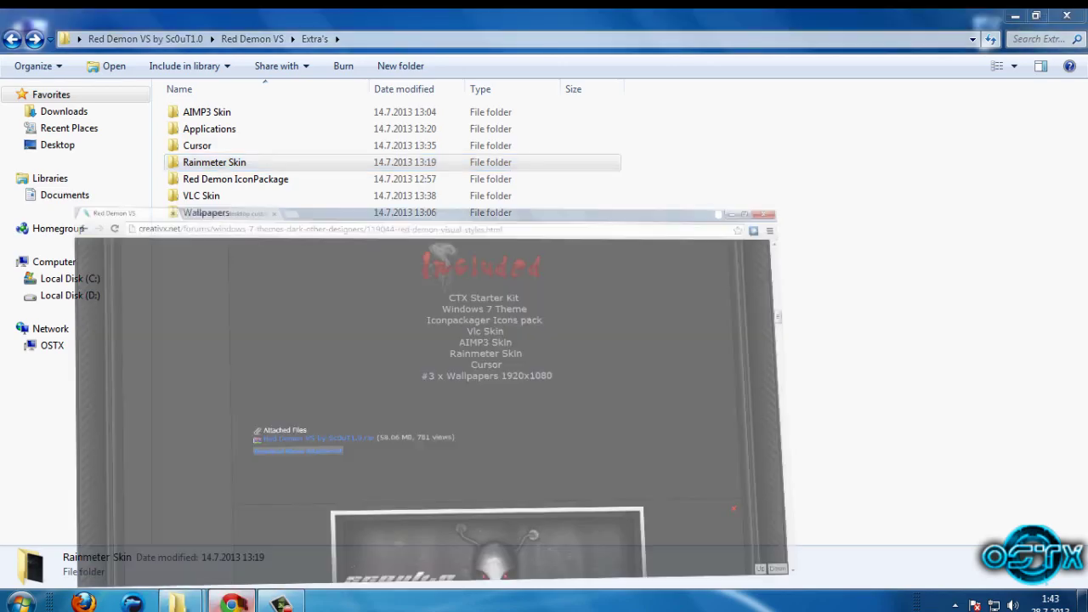
key("ctrl+Tab")
scroll(323, 446, "up", 1)
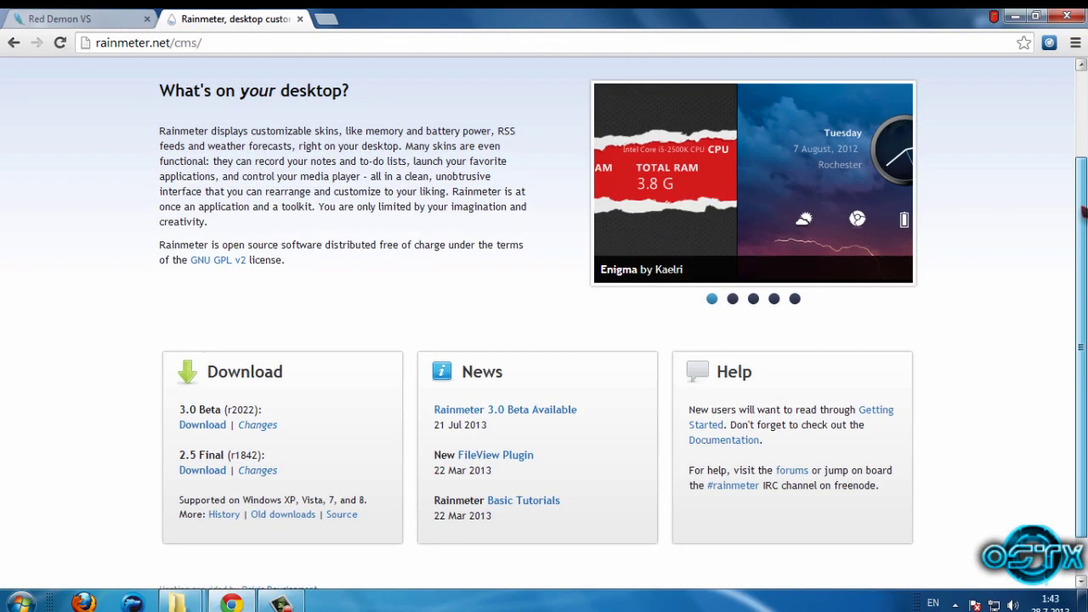
scroll(323, 446, "down", 1)
left_click(204, 440)
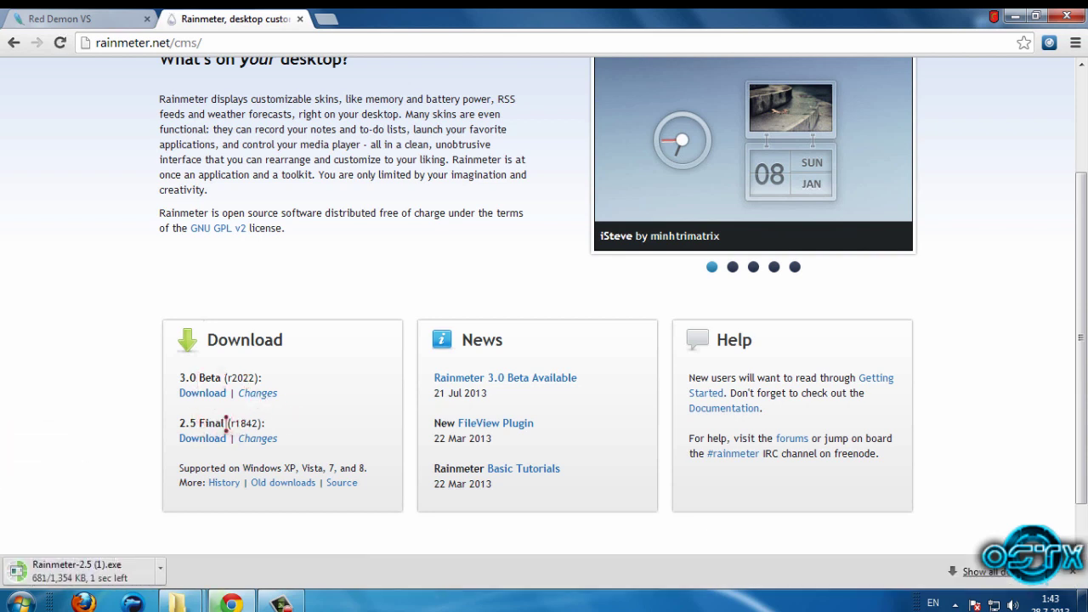
left_click_drag(210, 418, 179, 416)
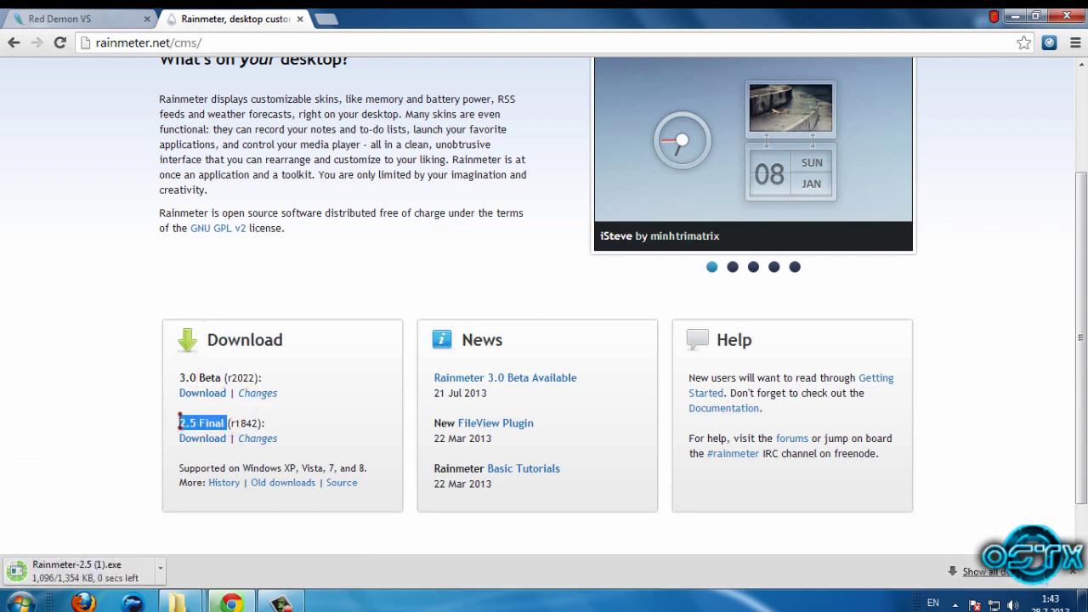
left_click(271, 428)
left_click(77, 570)
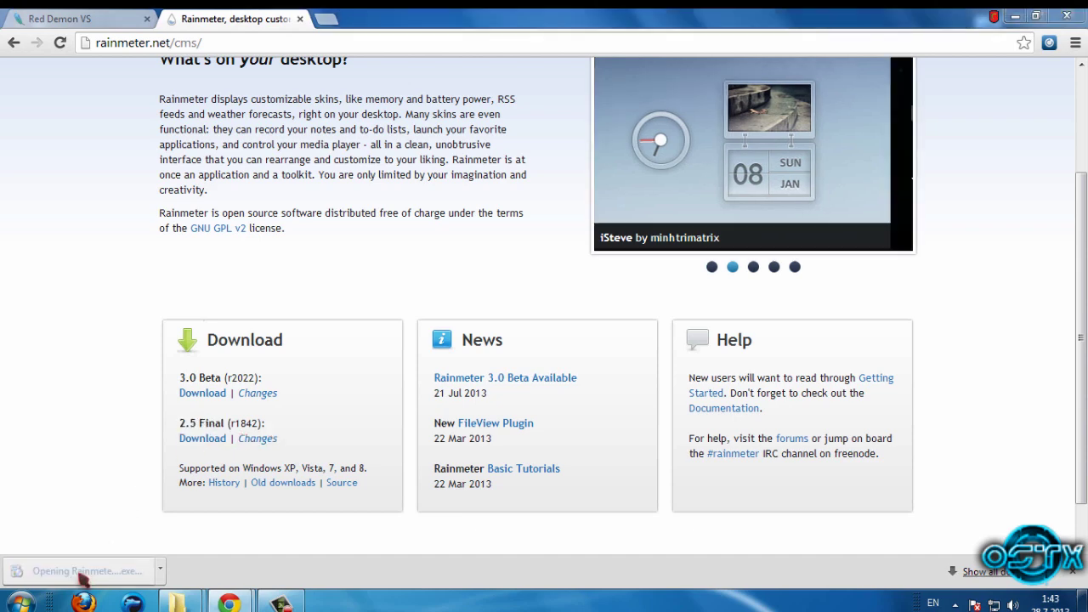
left_click(1017, 19)
- Run Rainmeter Setup with the default language and options, then finish and launch Rainmeter
left_click(592, 317)
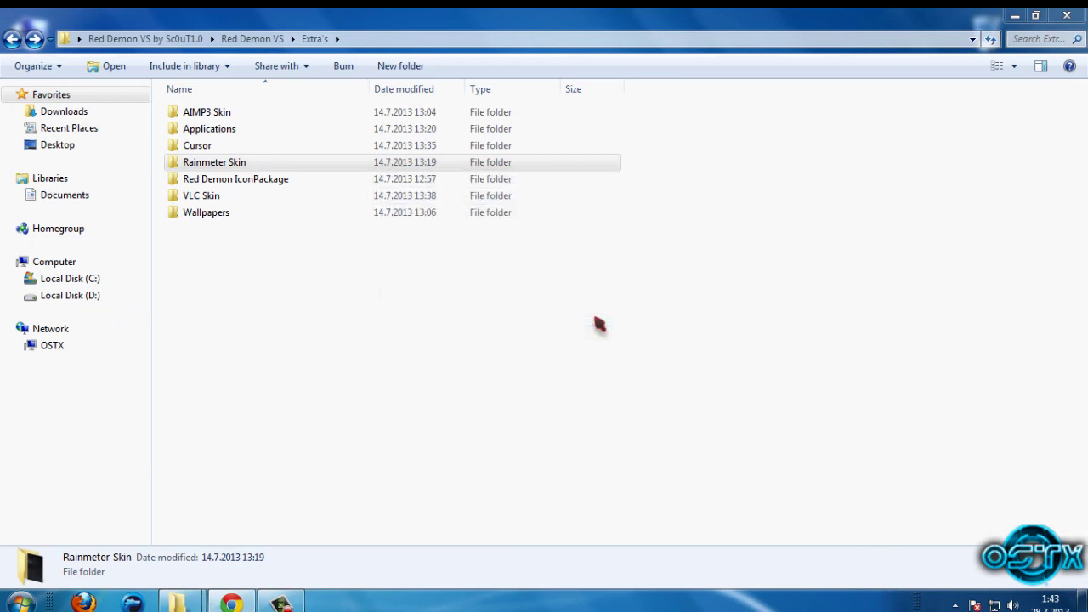
left_click(551, 344)
left_click(622, 434)
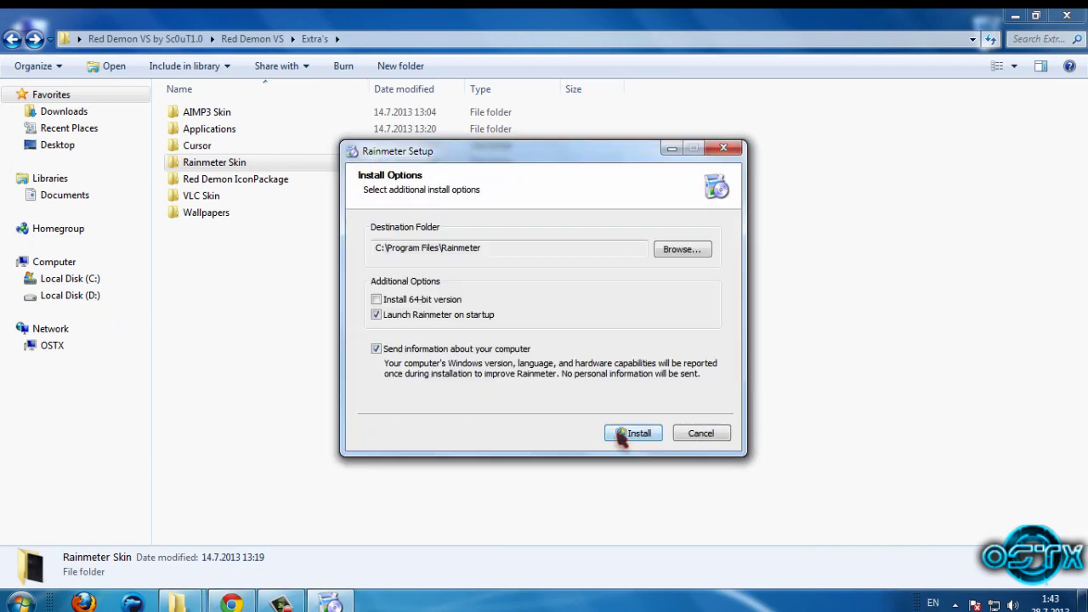
left_click(622, 434)
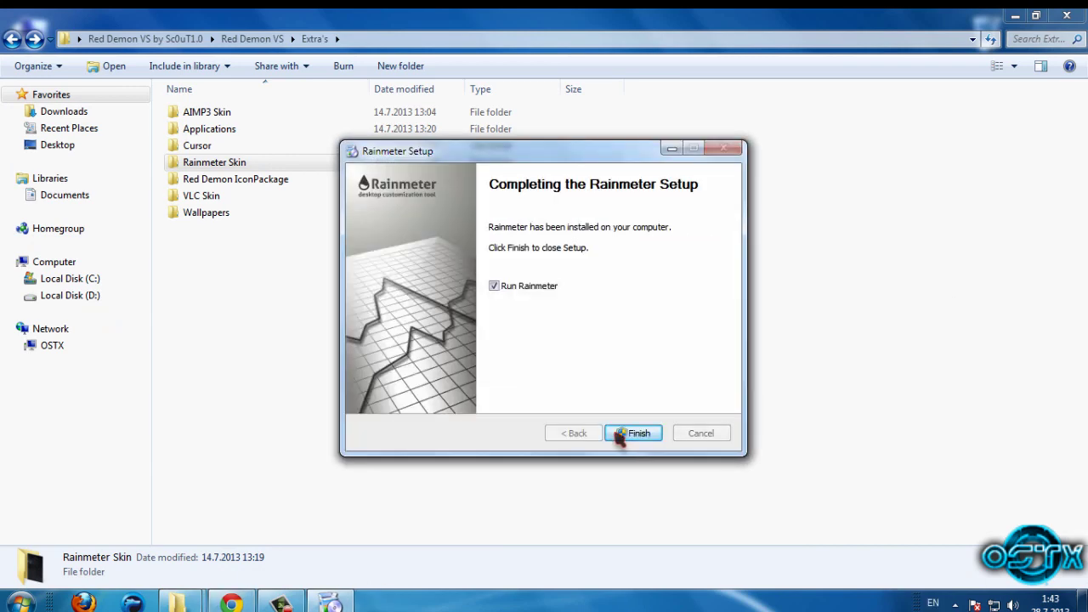
left_click(635, 434)
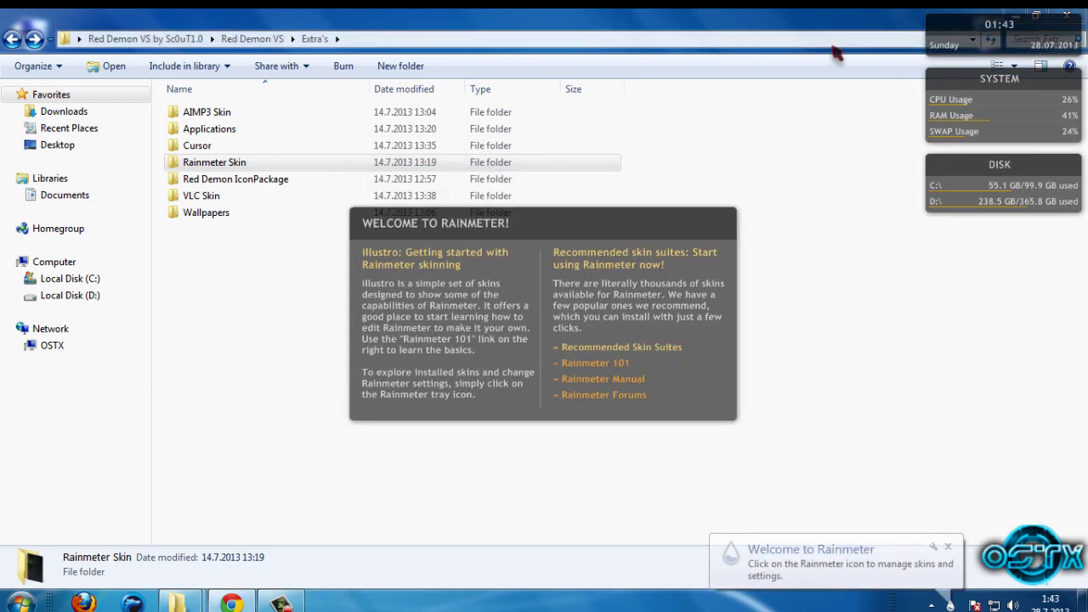
- Minimize Explorer and unload the welcome, clock, System and Disk illustro skins
double_click(723, 42)
left_click(916, 27)
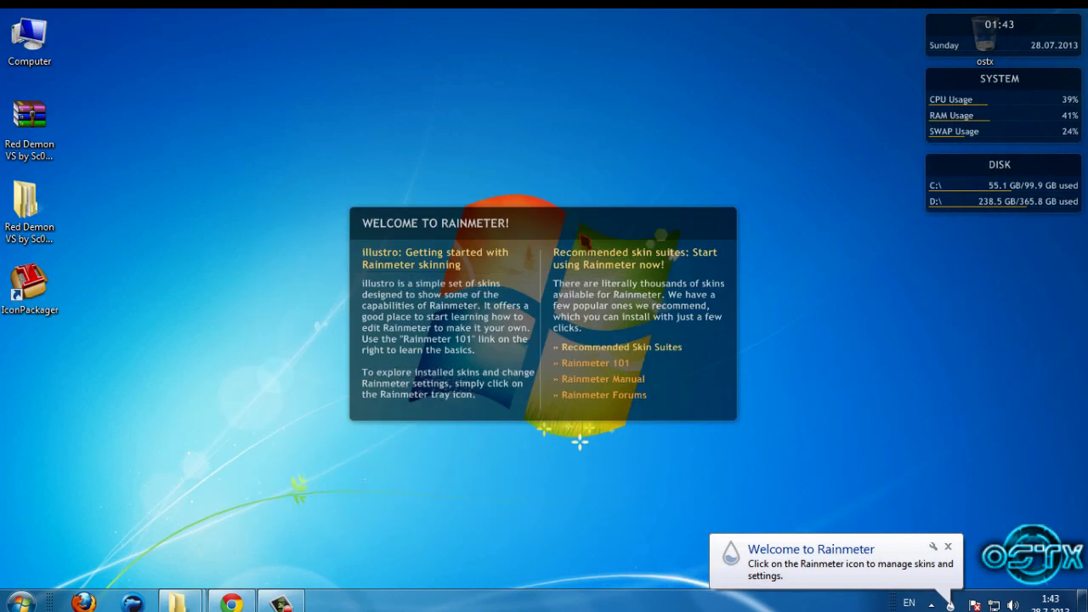
right_click(585, 238)
left_click(631, 416)
right_click(959, 38)
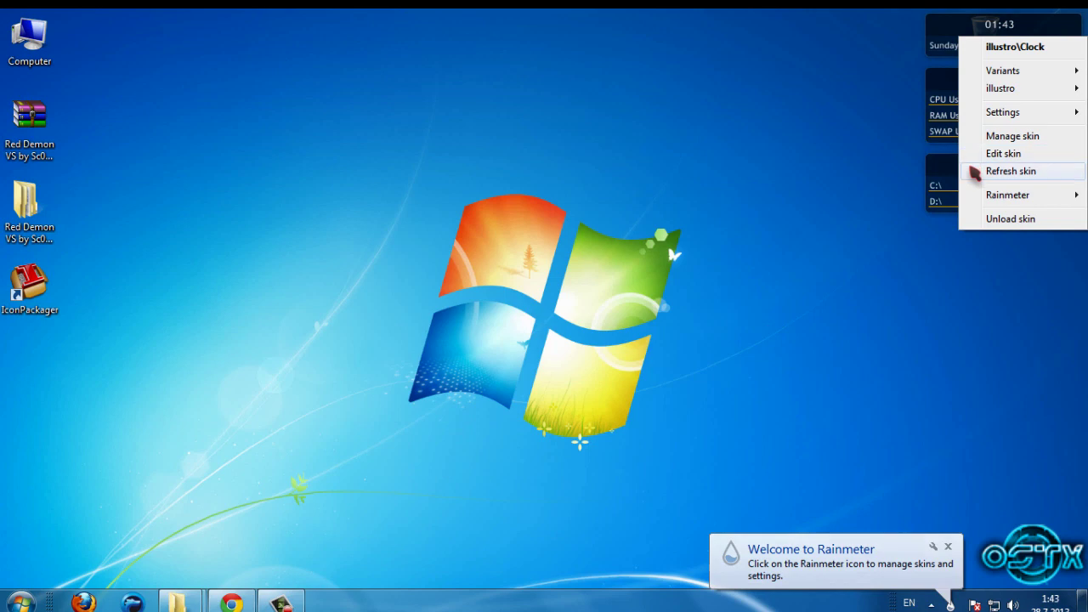
left_click(1003, 216)
right_click(951, 92)
left_click(971, 274)
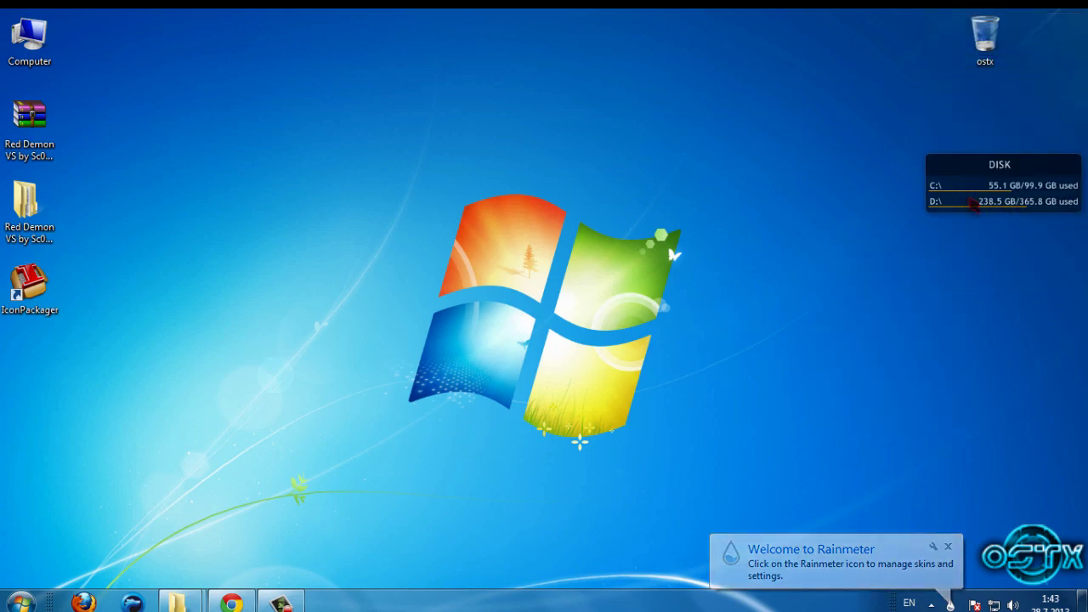
right_click(959, 184)
left_click(979, 369)
- Copy the Red Demon folder from the Rainmeter Skin folder
mouse_move(177, 601)
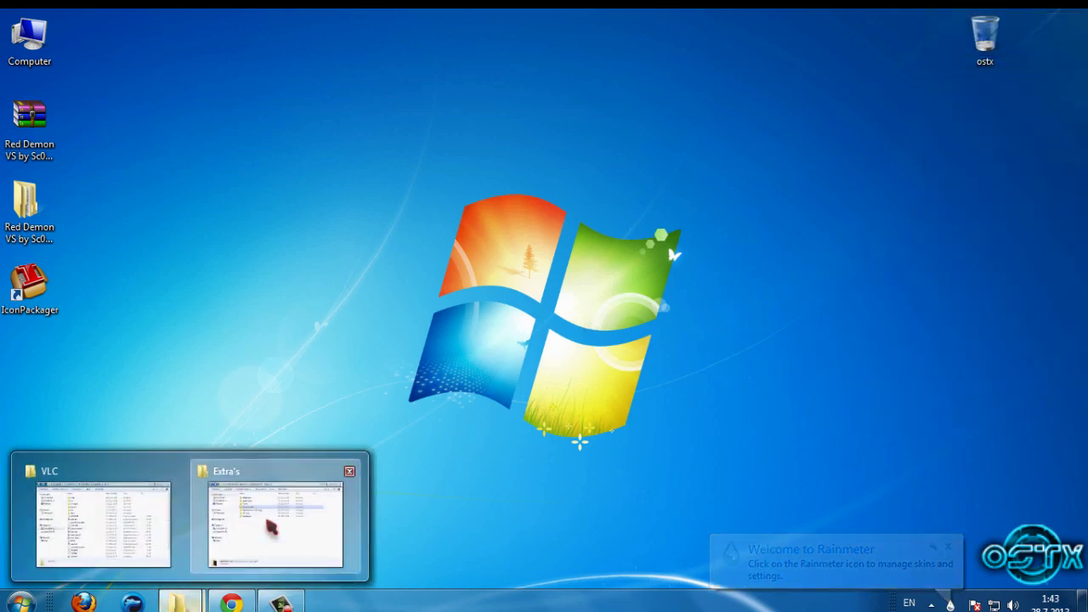
left_click(272, 518)
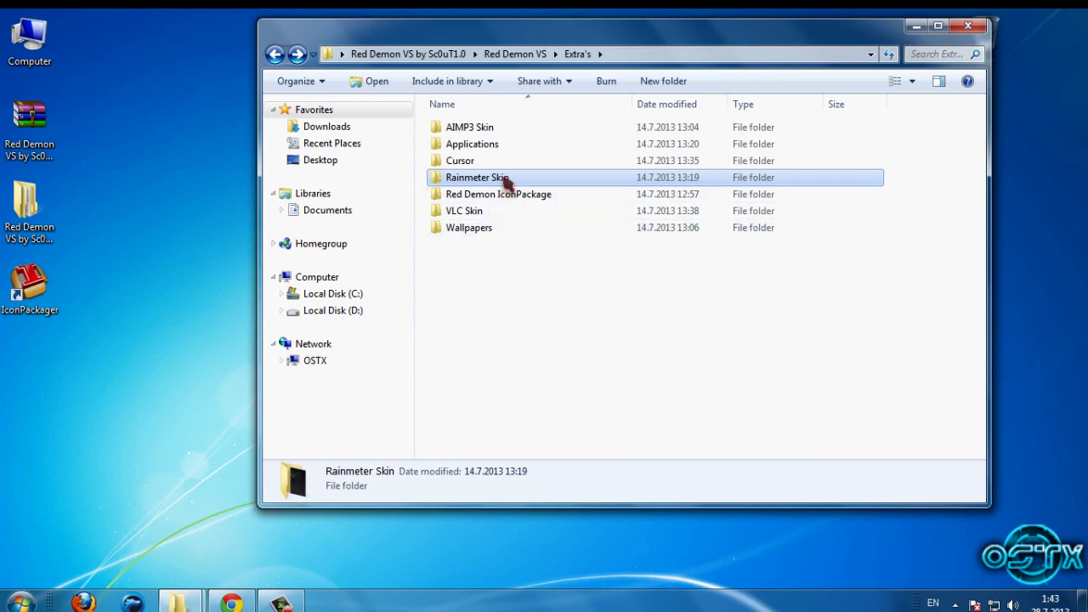
double_click(498, 177)
double_click(502, 174)
left_click(503, 170)
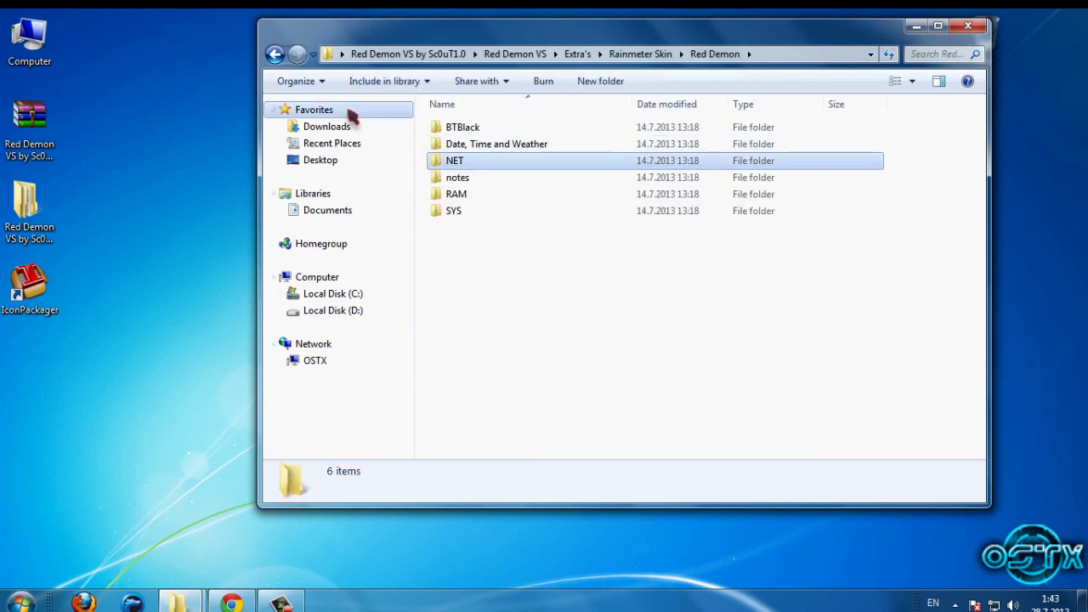
left_click(275, 53)
right_click(461, 121)
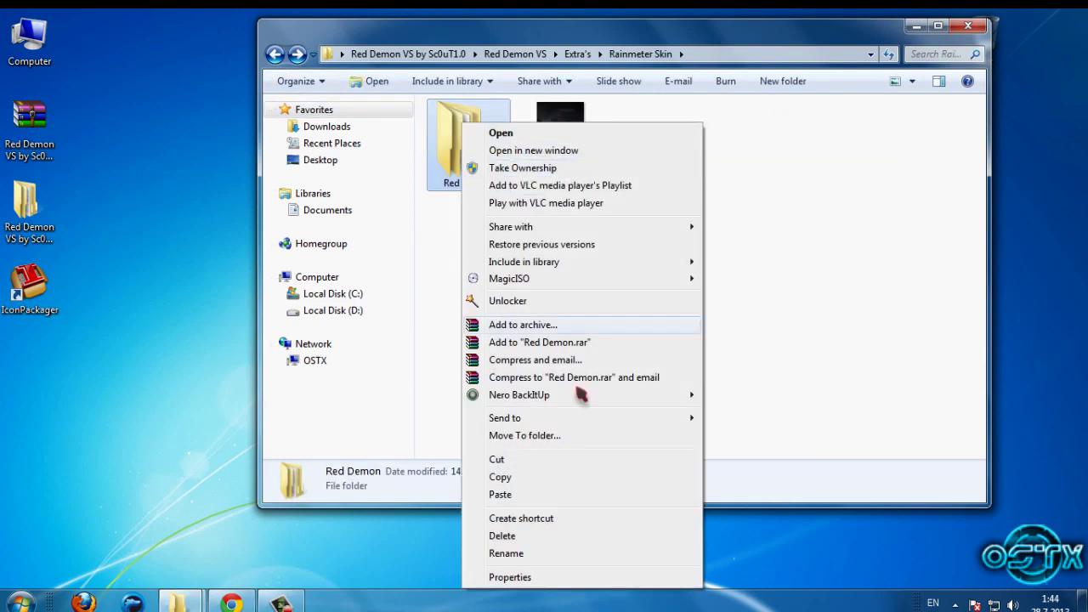
left_click(535, 476)
- Open the Documents library and quit Rainmeter from the notification area
left_click(338, 220)
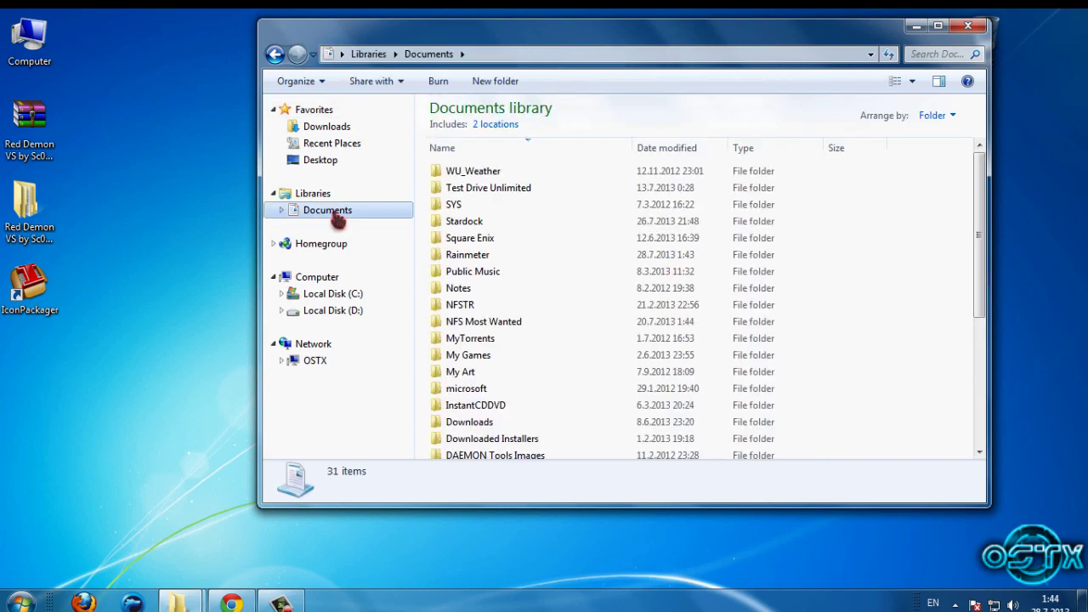
left_click(487, 255)
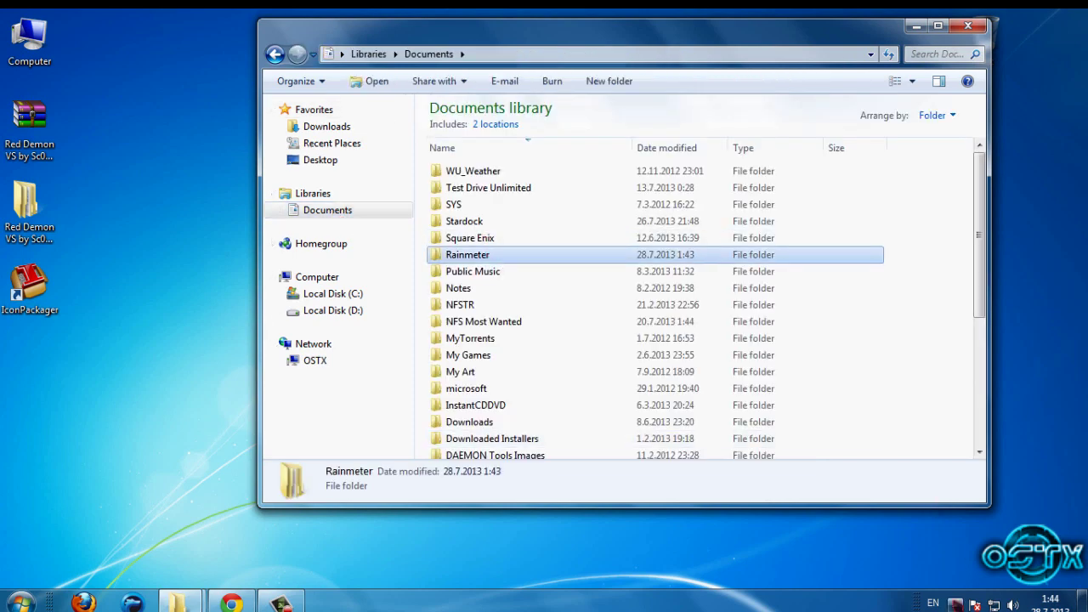
left_click(955, 604)
right_click(968, 526)
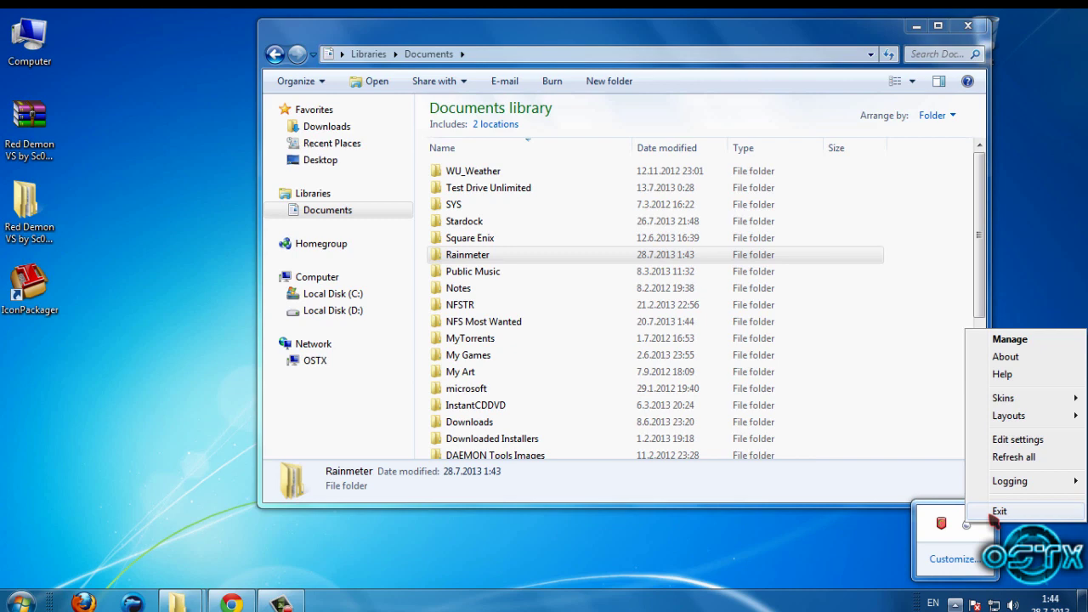
left_click(997, 513)
- Paste the Red Demon folder into Documents\Rainmeter\Skins and close Explorer
double_click(512, 260)
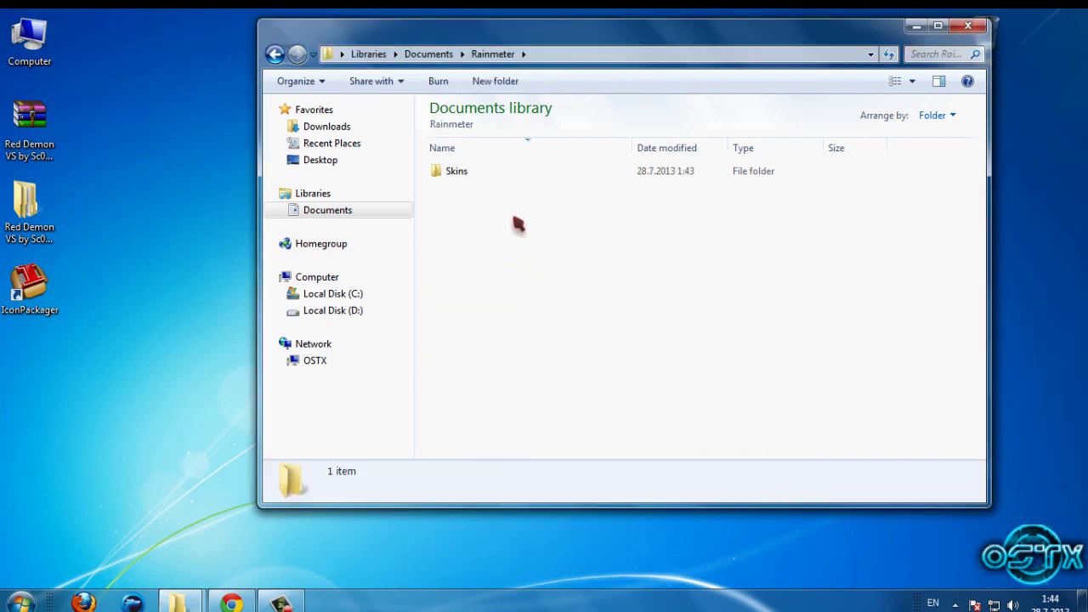
right_click(518, 223)
double_click(459, 172)
right_click(479, 224)
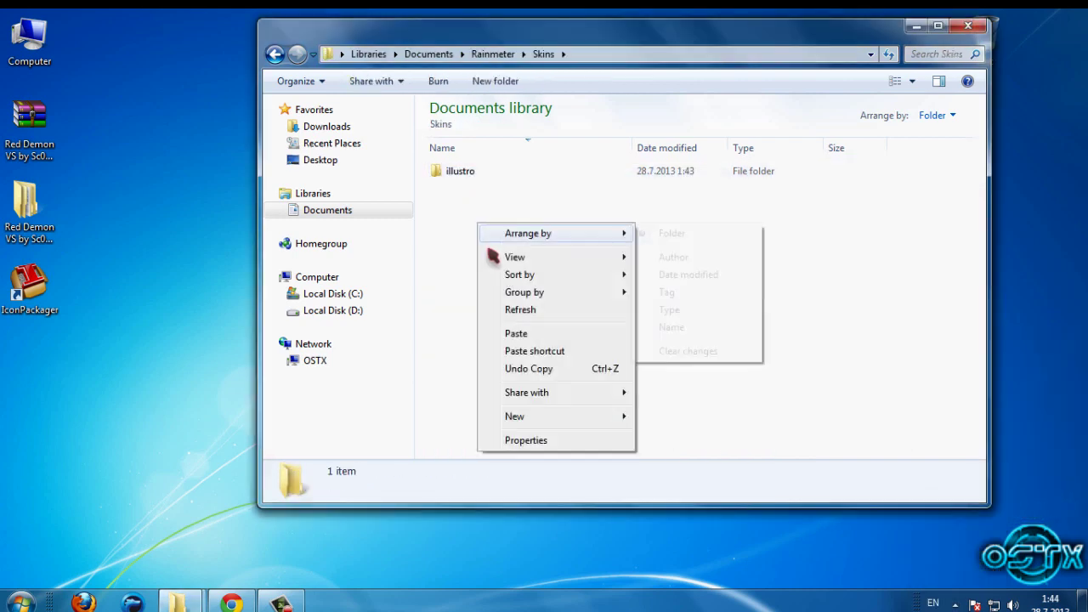
left_click(517, 333)
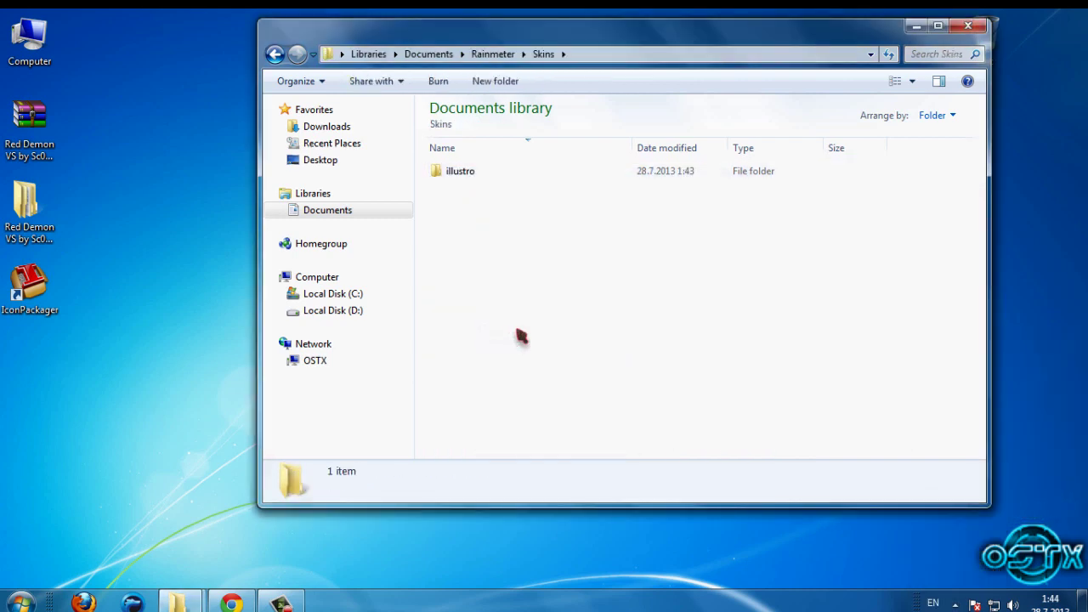
left_click(968, 27)
- Start Rainmeter from the Start menu and open its skin manager
left_click(21, 602)
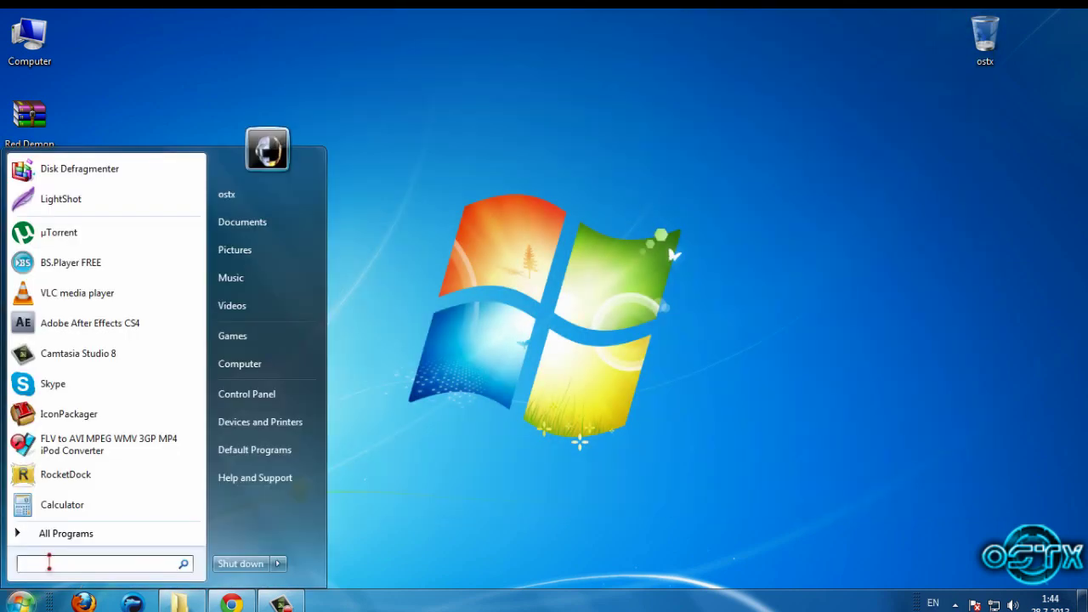
type("r")
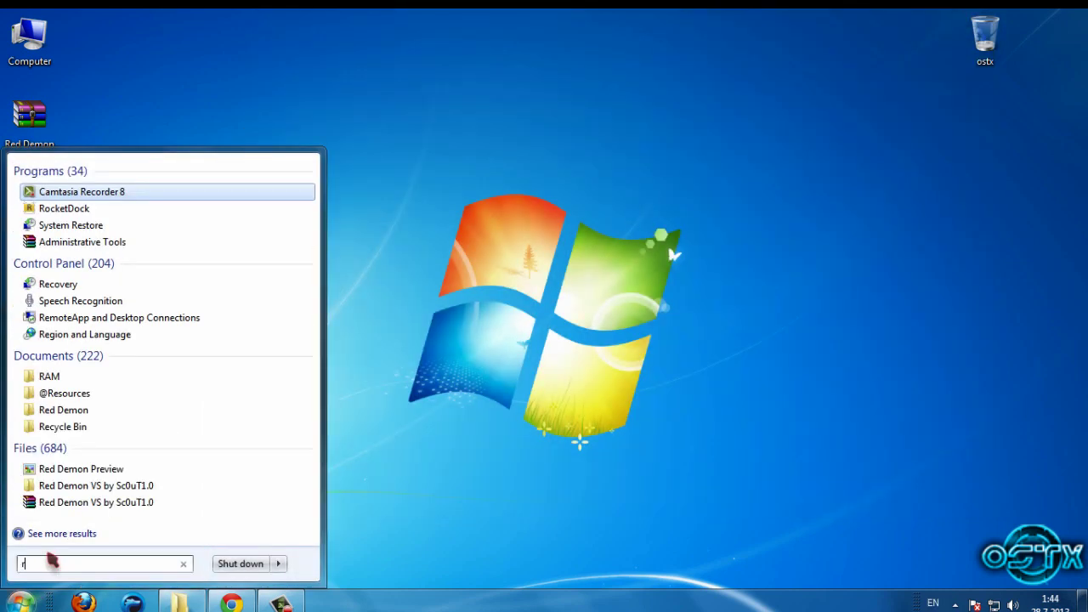
type("a")
left_click(72, 224)
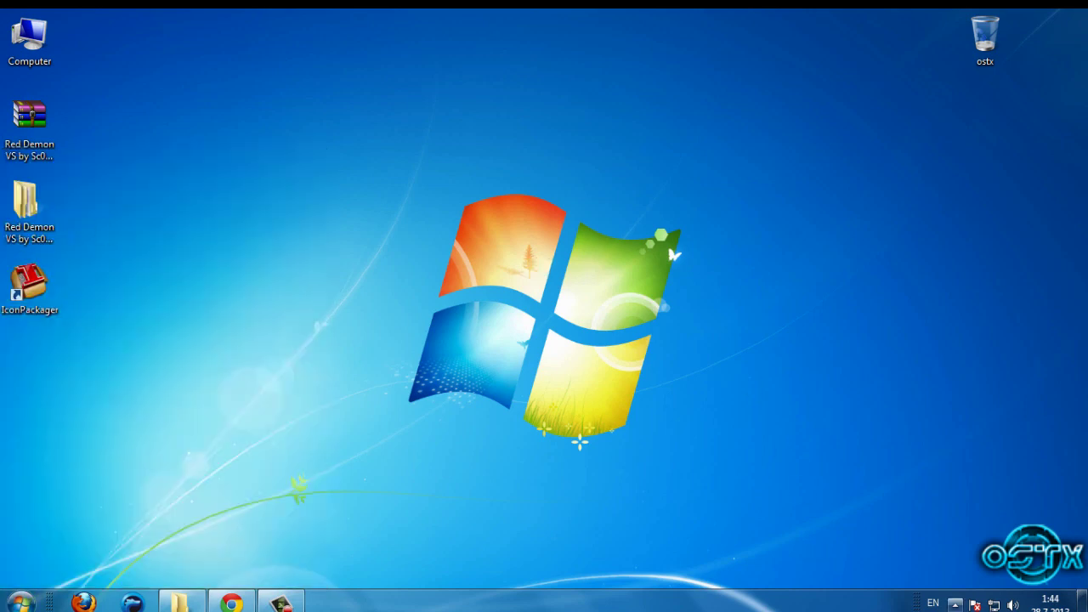
left_click(955, 604)
right_click(961, 535)
left_click(987, 357)
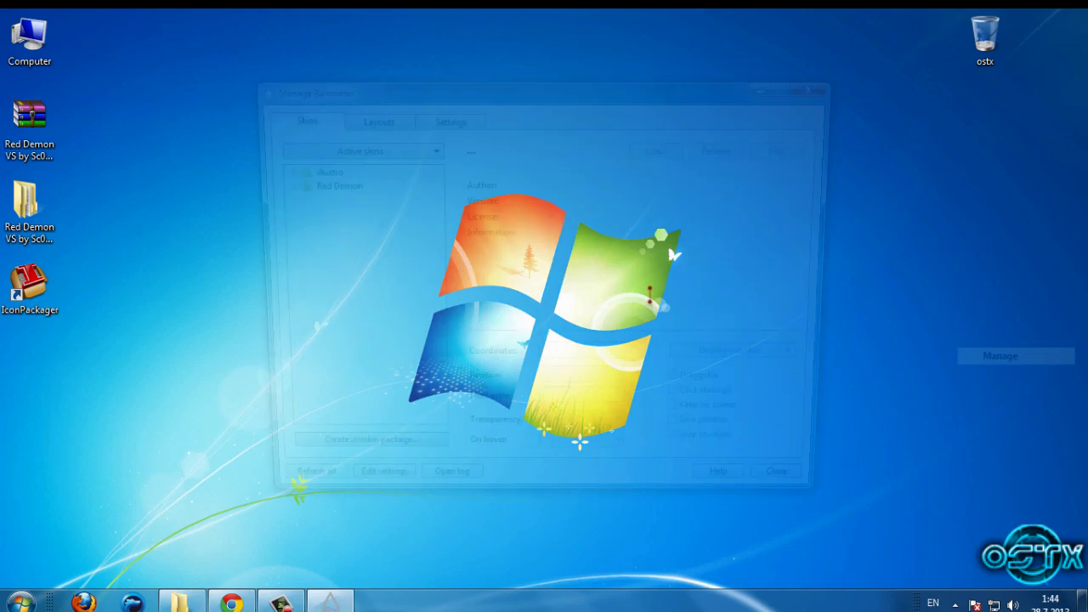
- Load the Red Demon RAM.ini skin and place it at the desktop's top right
left_click_drag(344, 86, 145, 54)
left_click(76, 152)
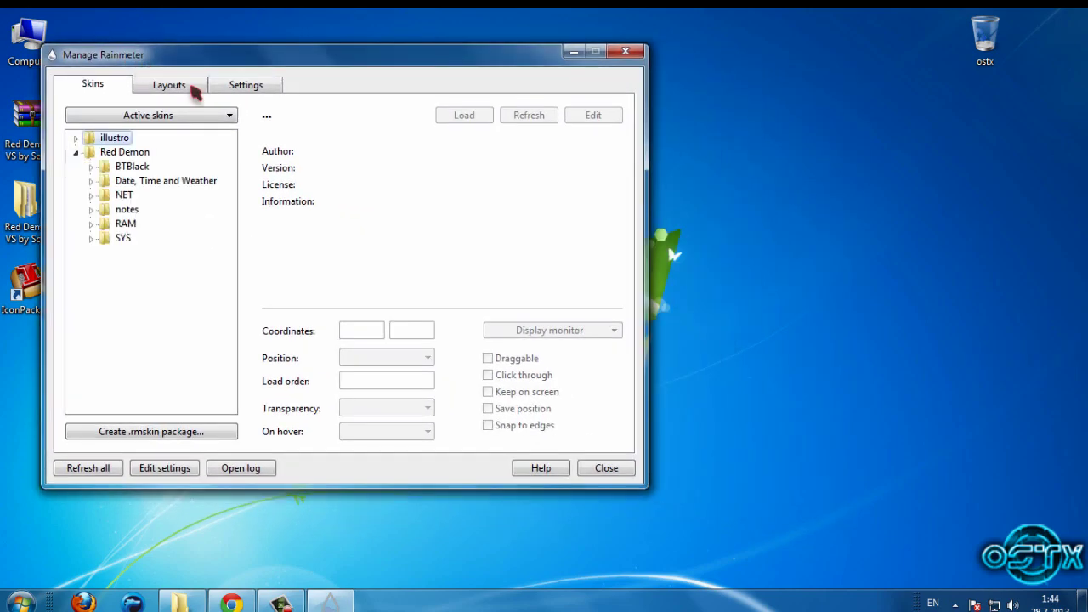
left_click_drag(218, 56, 536, 159)
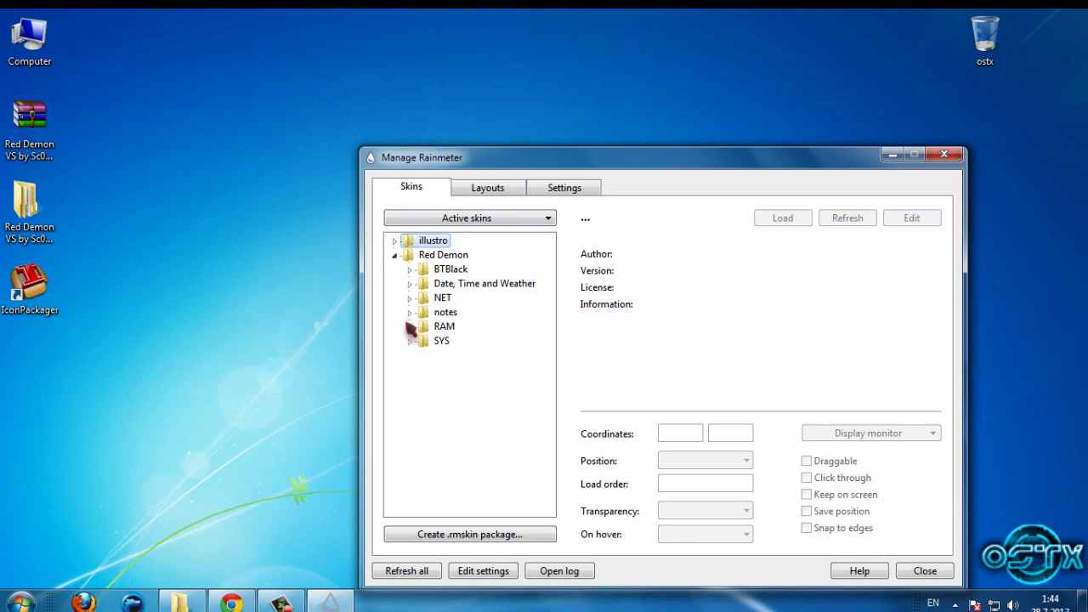
left_click(409, 312)
left_click(409, 312)
left_click(409, 327)
right_click(463, 343)
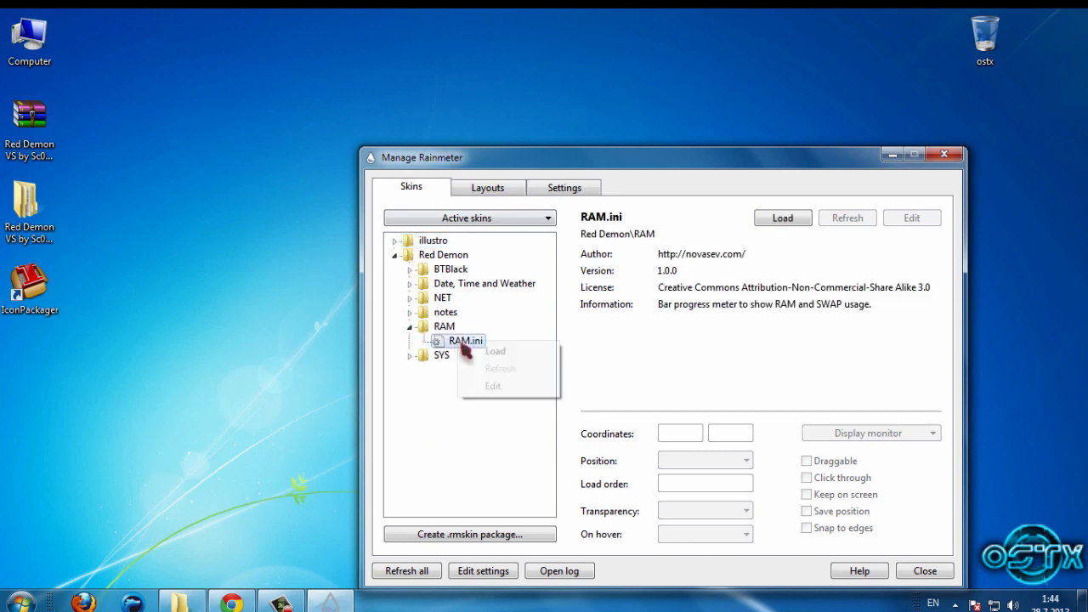
left_click(489, 351)
left_click_drag(62, 47, 768, 75)
left_click(408, 327)
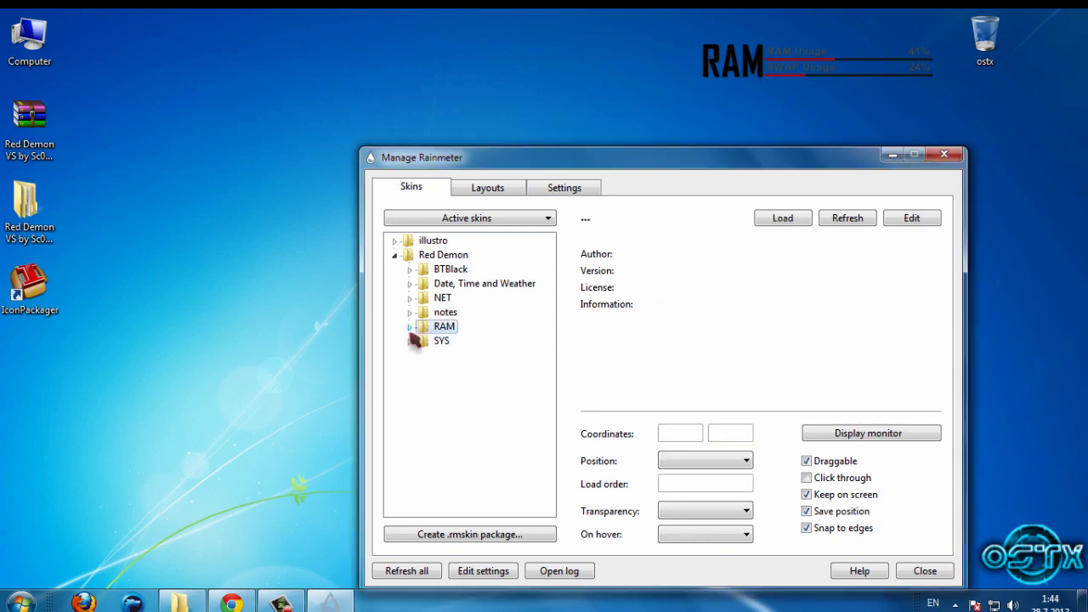
- Load the System.ini SYS meter and place it just below the RAM meter
right_click(455, 361)
left_click(488, 368)
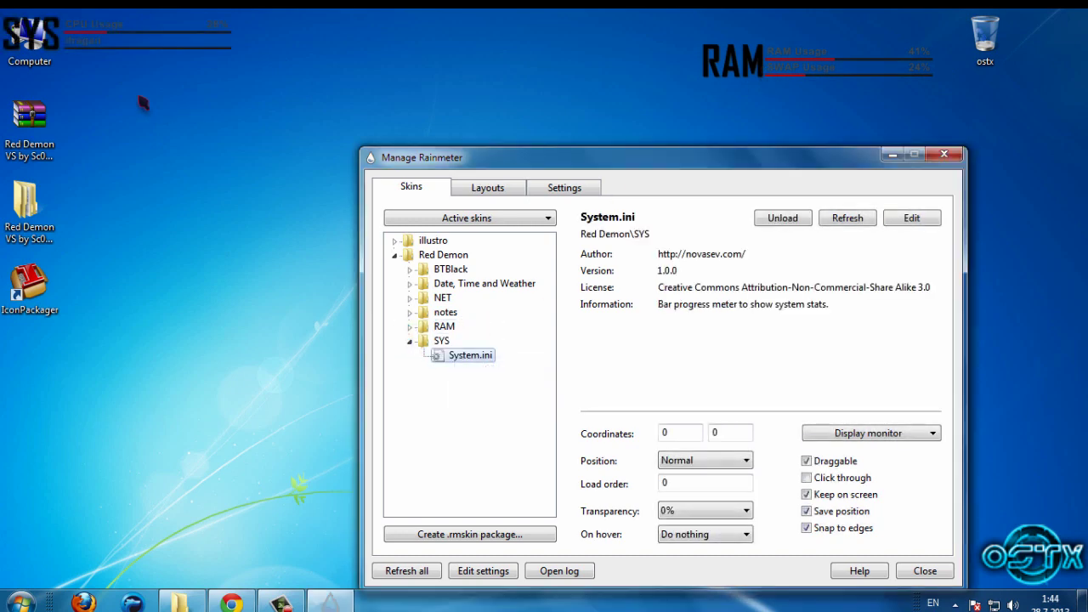
left_click_drag(62, 56, 696, 136)
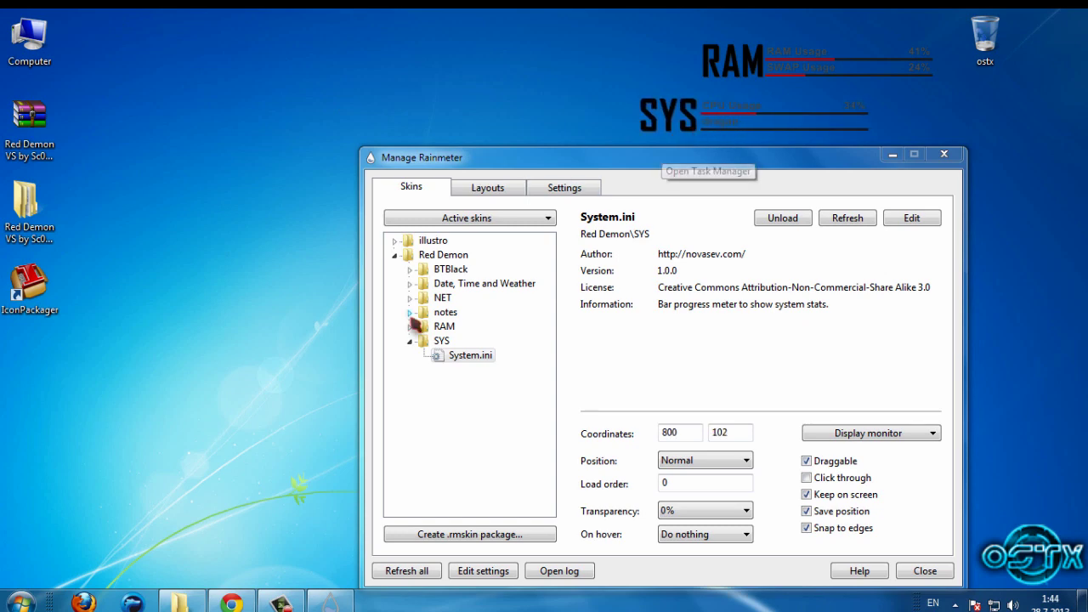
left_click(409, 341)
- Load the Network.ini NET meter under the SYS meter and close the skin manager
left_click(410, 297)
right_click(454, 312)
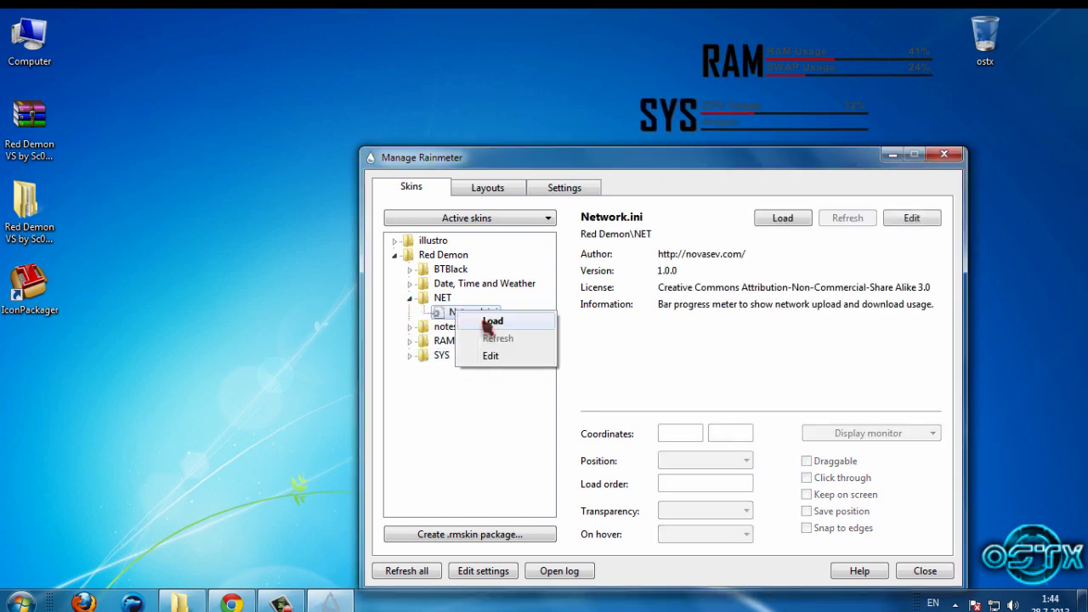
left_click(485, 321)
left_click_drag(51, 46, 569, 204)
left_click_drag(430, 158, 299, 276)
left_click_drag(576, 211, 605, 197)
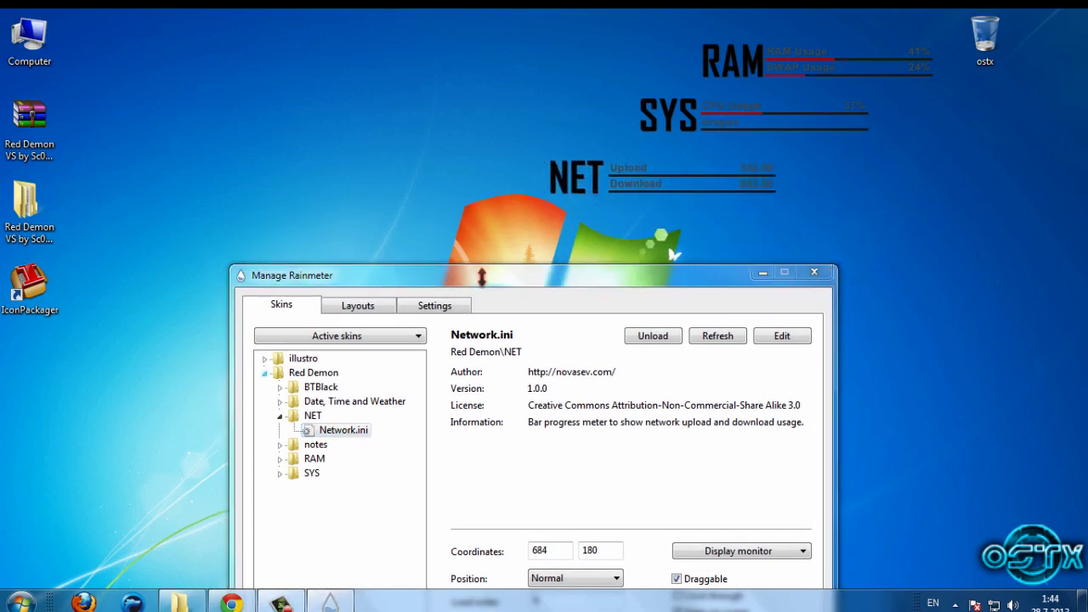
left_click(281, 416)
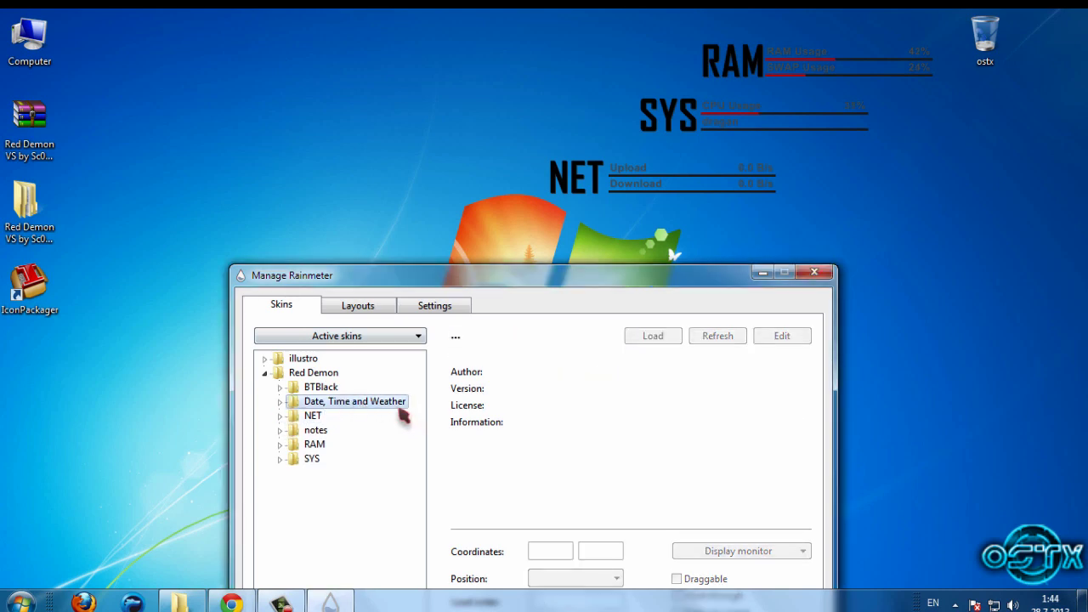
left_click(321, 387)
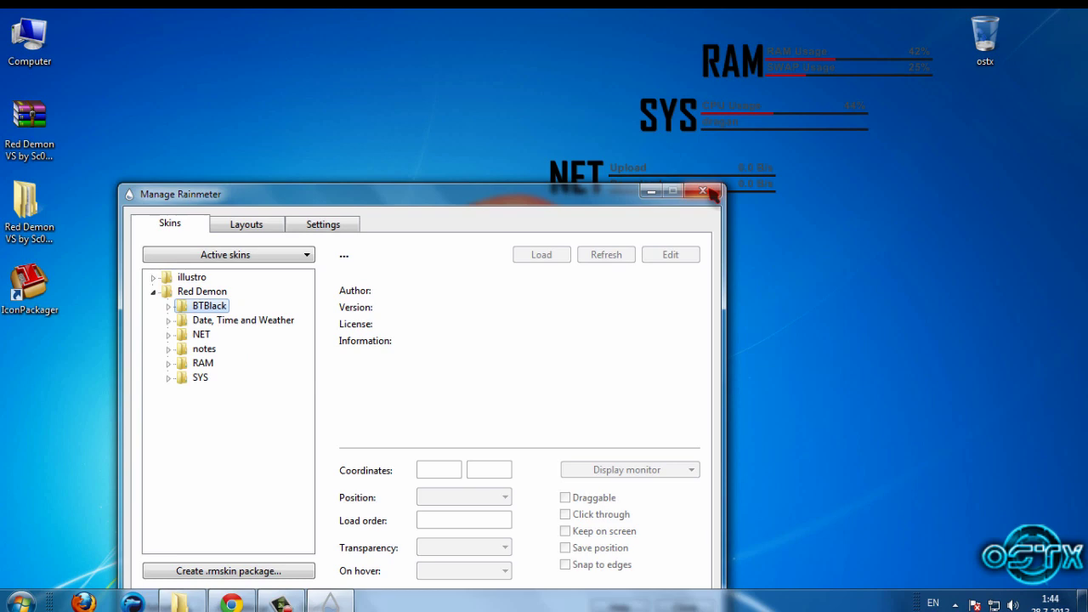
left_click(711, 190)
- Open the Red Demon IconPackage folder via Red Demon VS > Extra's
double_click(25, 206)
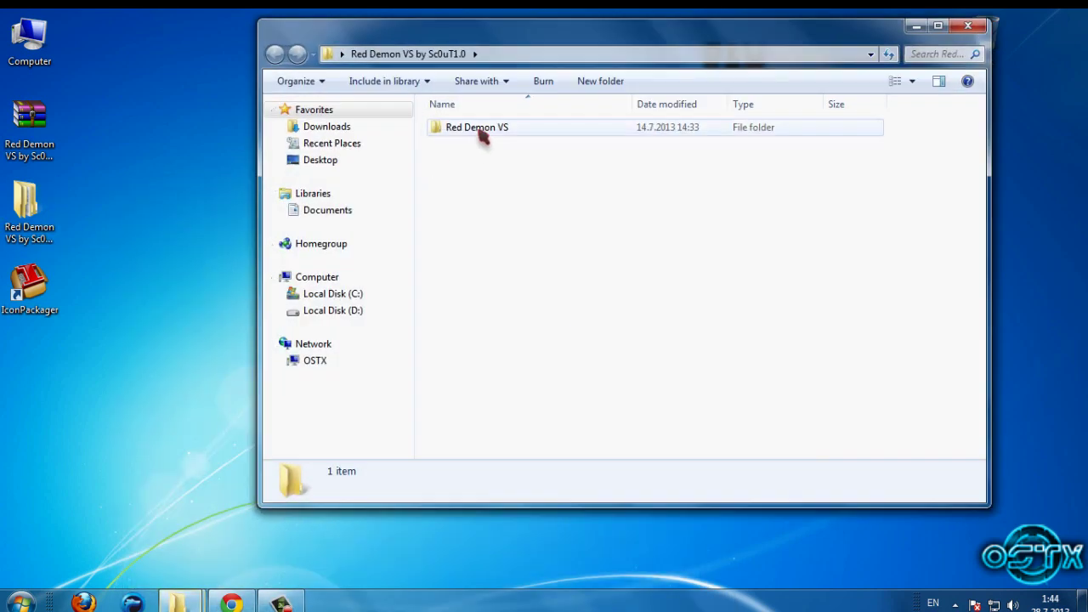
double_click(479, 129)
double_click(481, 129)
left_click(489, 199)
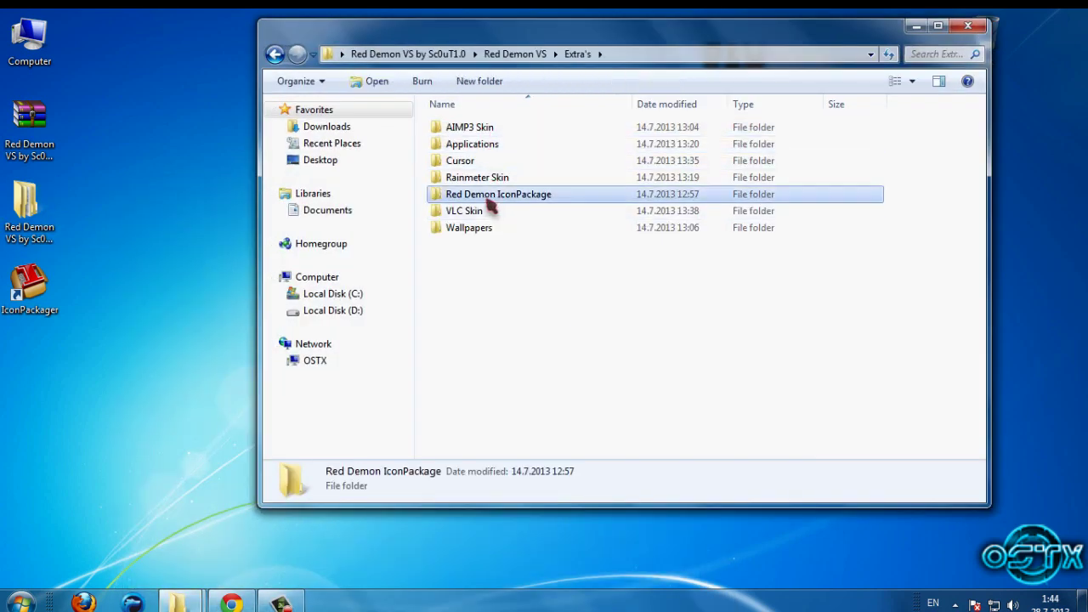
double_click(566, 200)
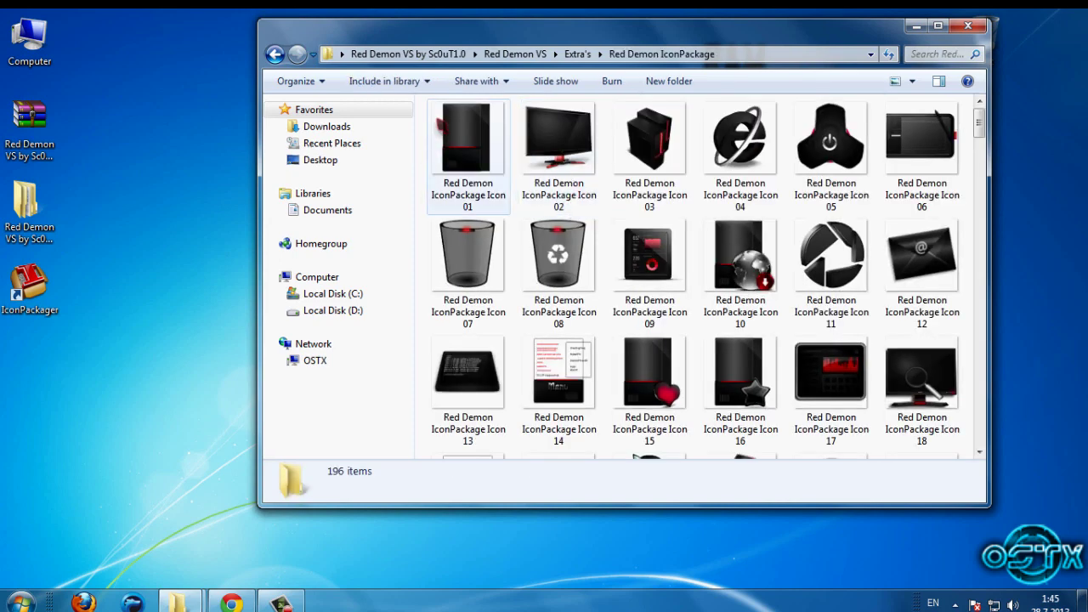
- Return to the Extra's folder and select the Red Demon IconPackage folder
left_click_drag(421, 128, 318, 127)
left_click(275, 54)
left_click(134, 274)
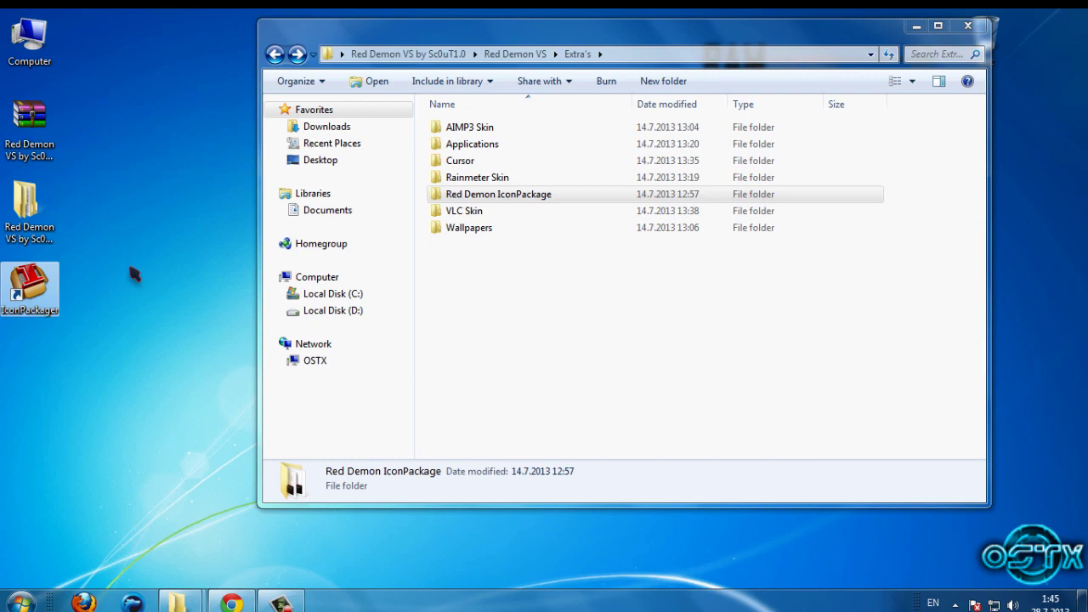
left_click(134, 273)
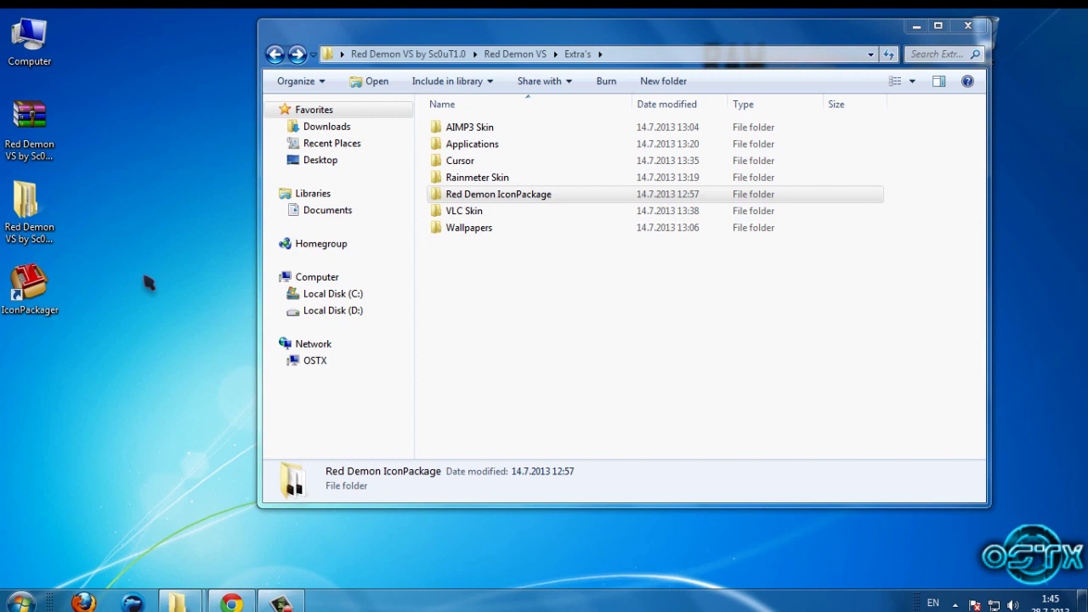
left_click(464, 198)
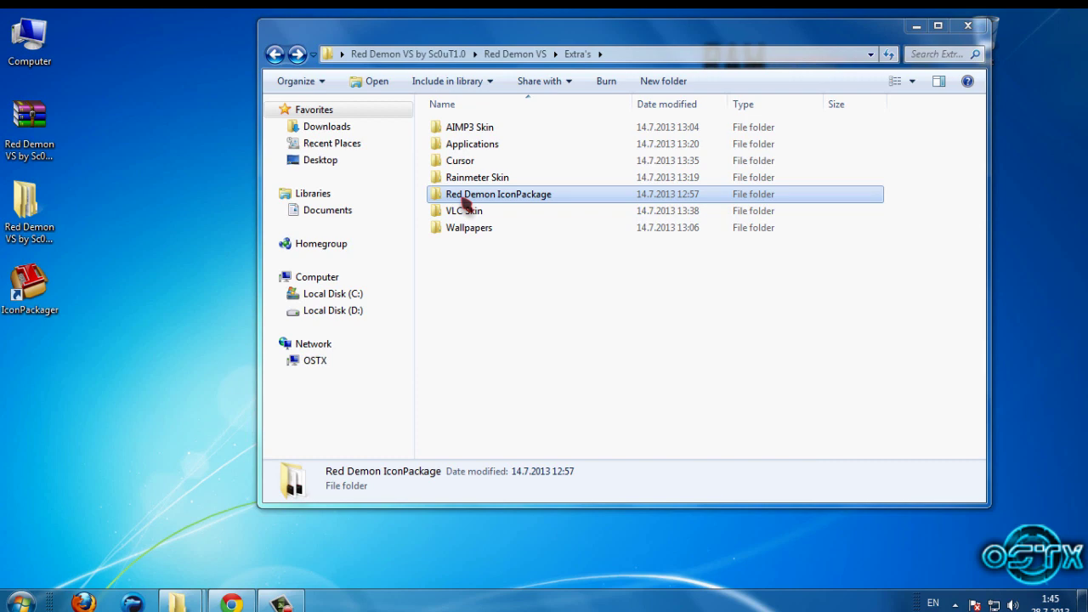
- Install the Red Demon IconPackage from disk in IconPackager and apply it
double_click(53, 287)
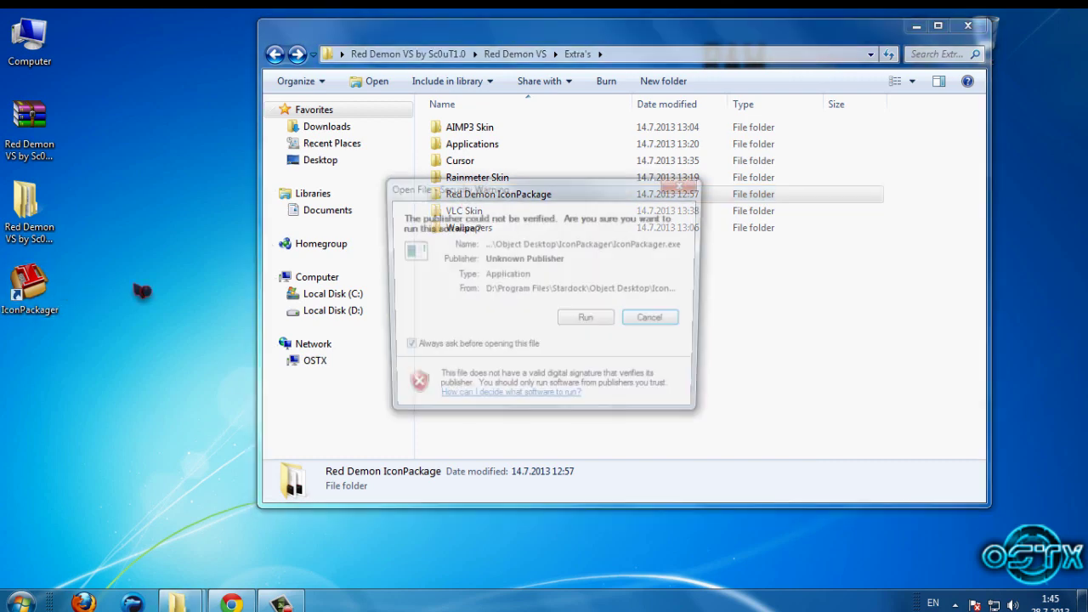
left_click(587, 321)
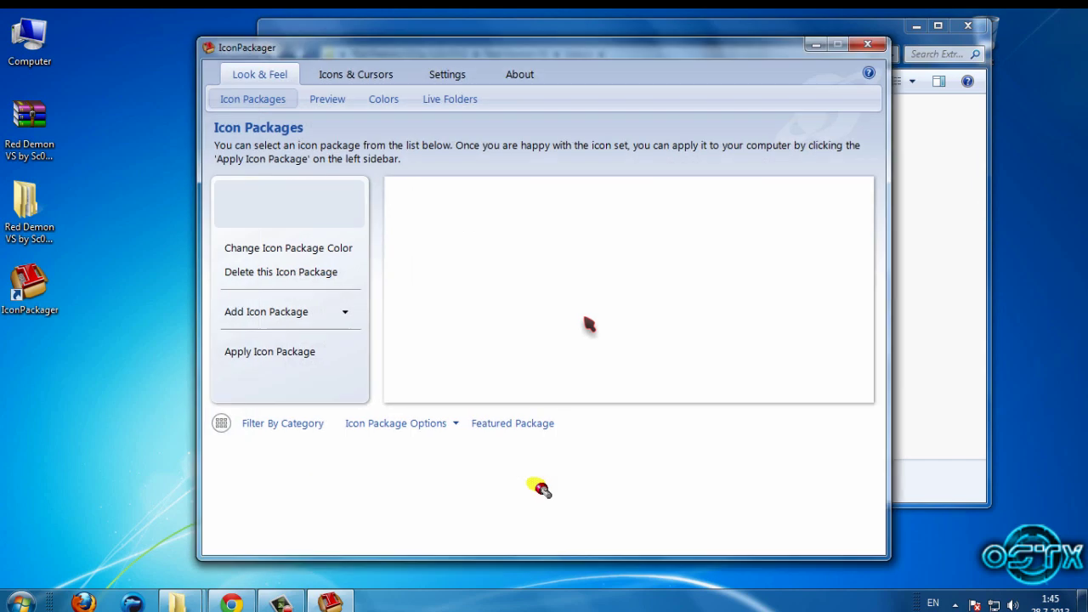
left_click(302, 316)
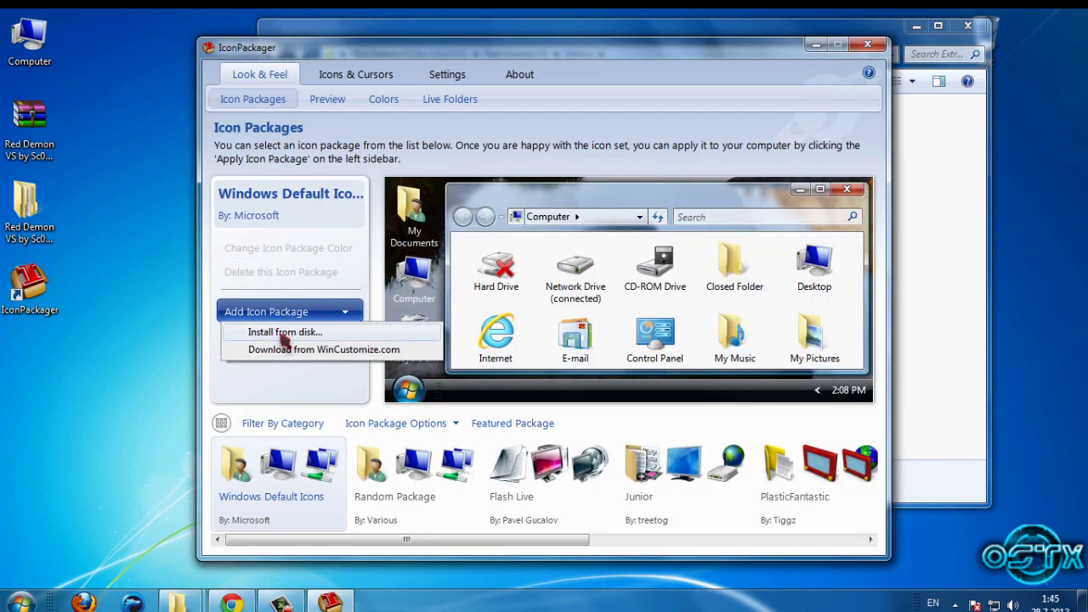
left_click(316, 337)
left_click(459, 247)
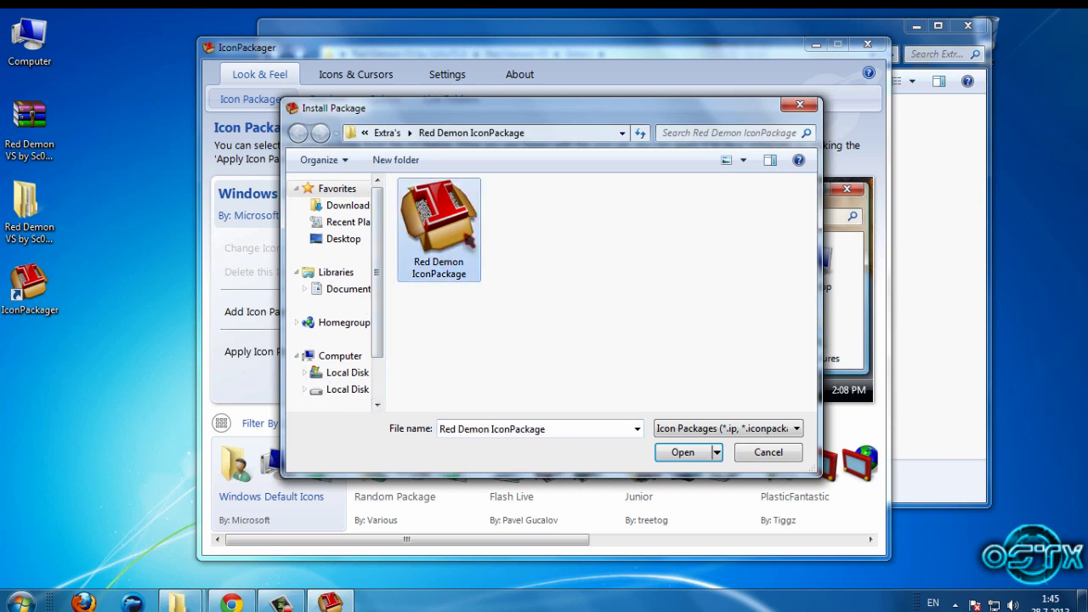
left_click(683, 453)
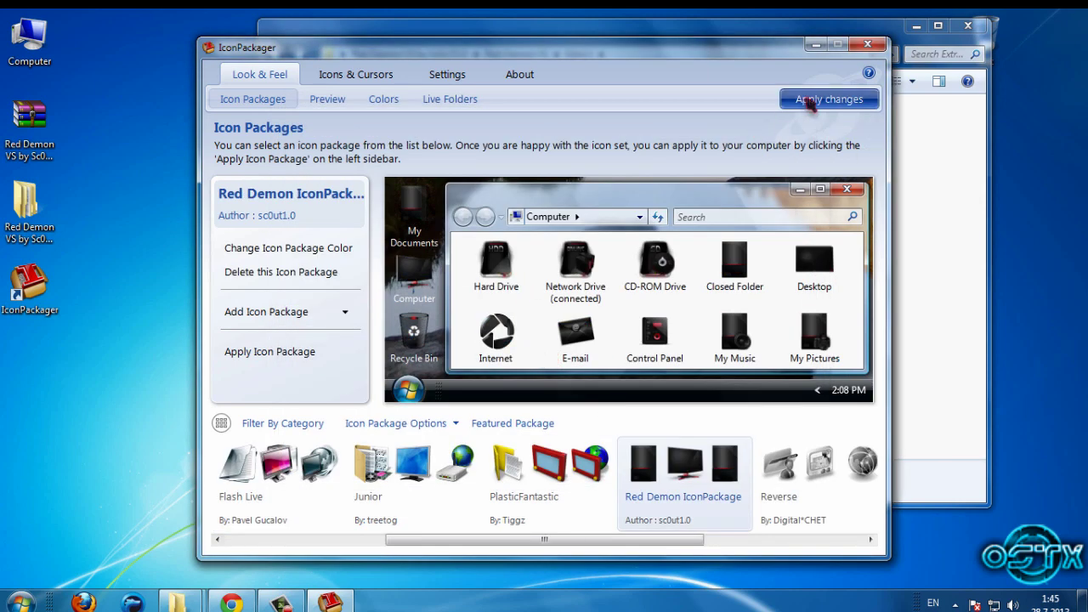
left_click(810, 100)
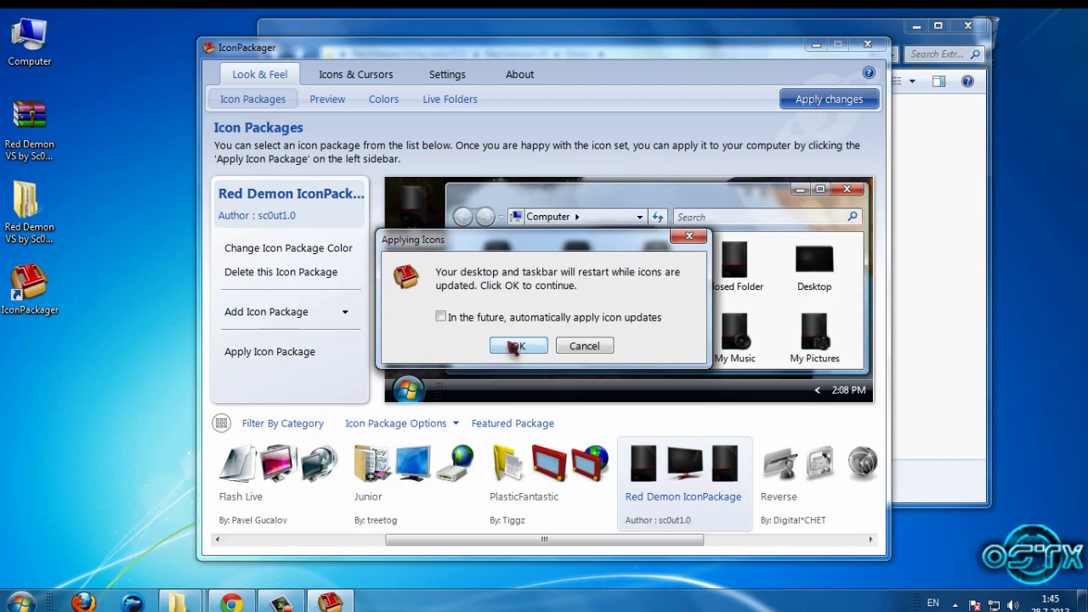
left_click(516, 346)
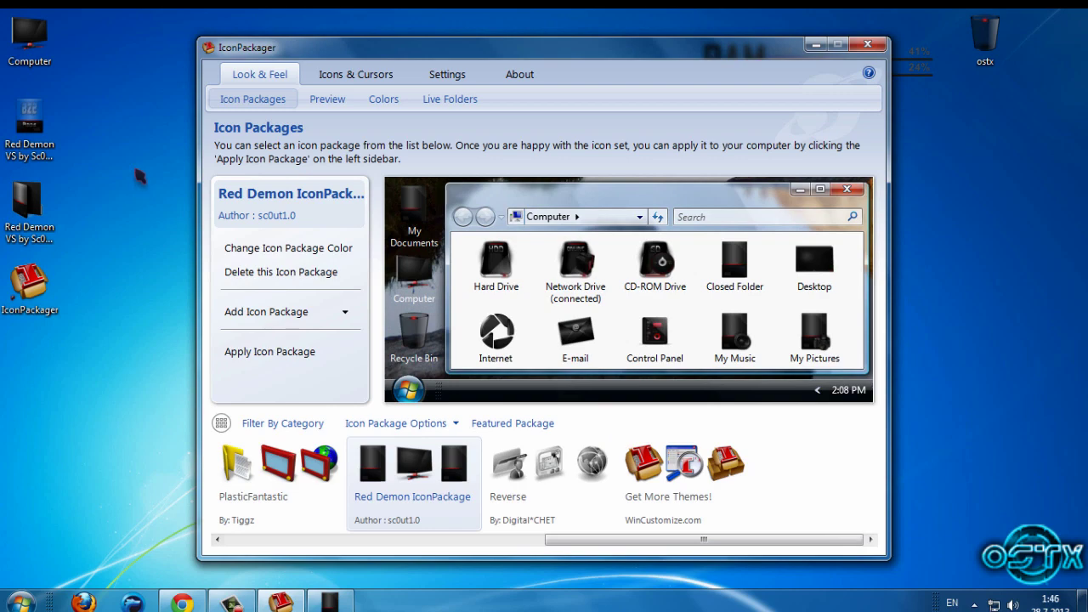
- Check the new icons in the Computer window, then close IconPackager
double_click(32, 39)
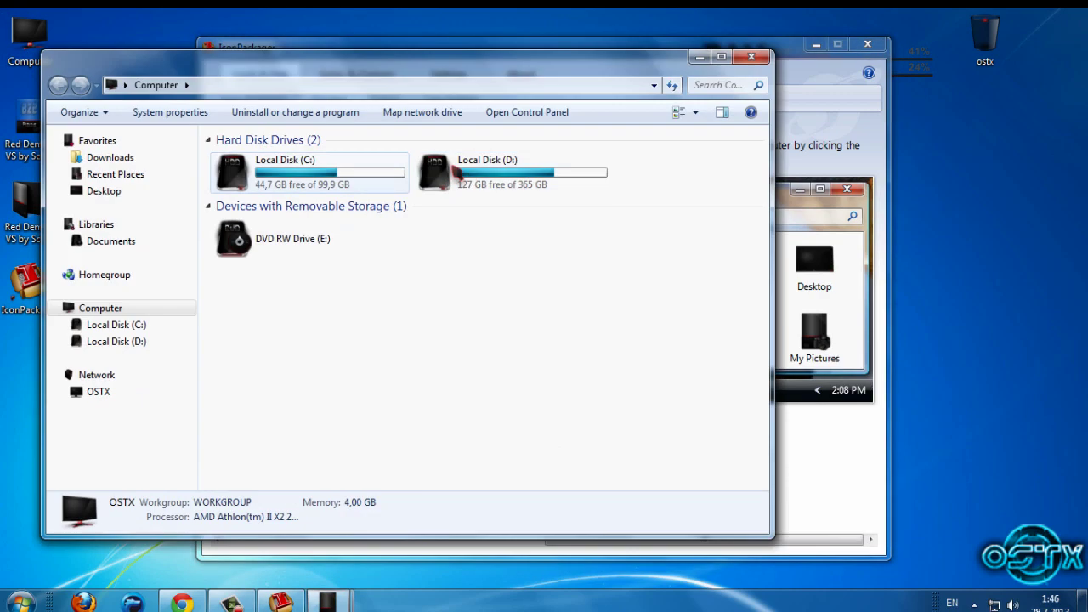
left_click_drag(502, 301, 229, 212)
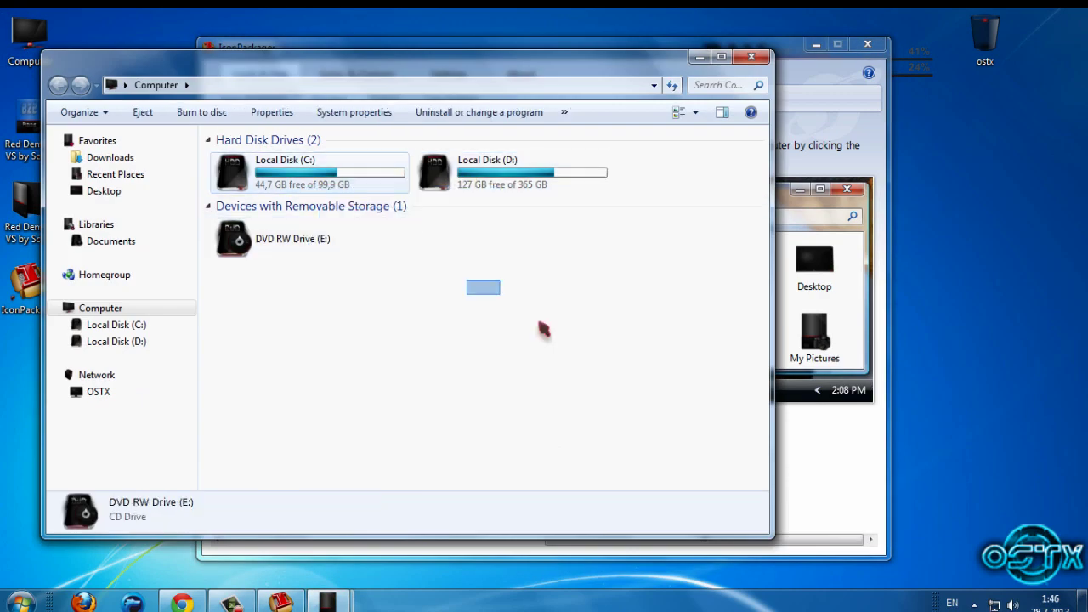
left_click(752, 58)
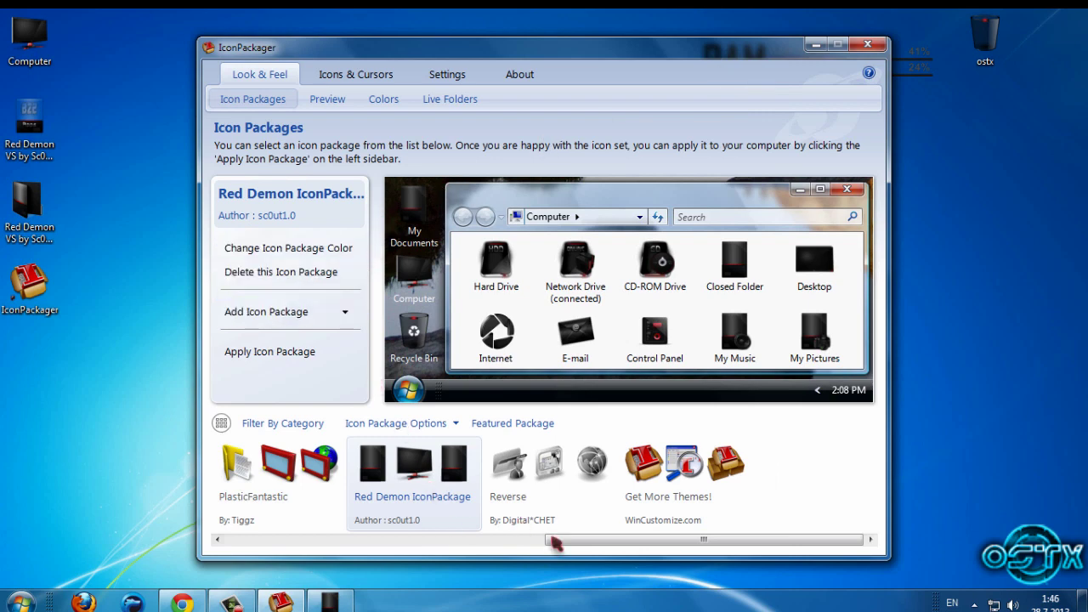
left_click_drag(547, 541, 255, 532)
left_click(258, 515)
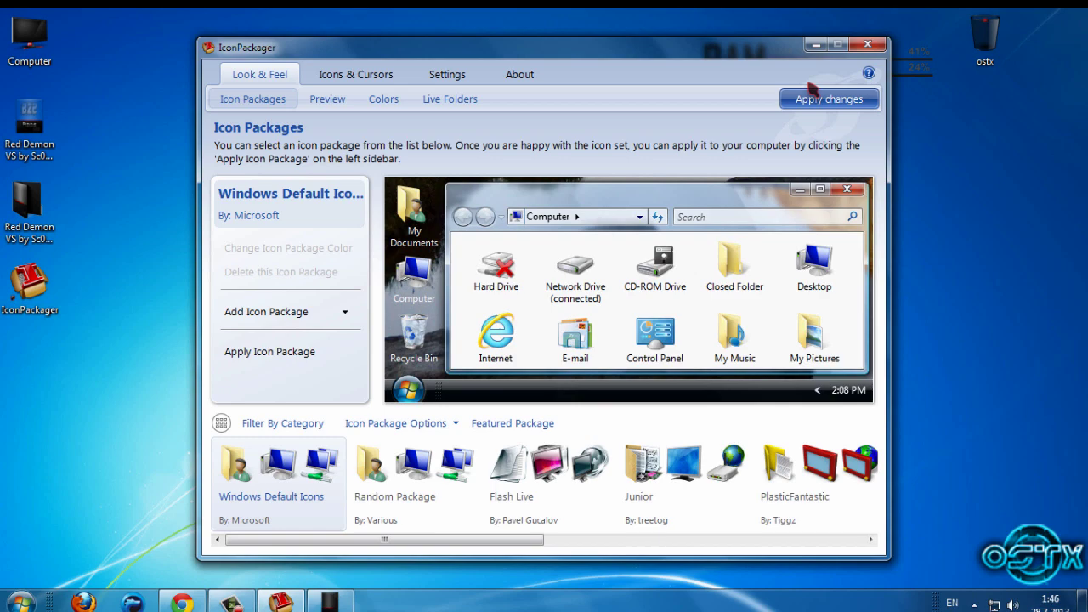
left_click(867, 48)
- Browse to Red Demon VS > Extra's > VLC Skin > yt_vlc folder and copy yt.vlt
double_click(29, 208)
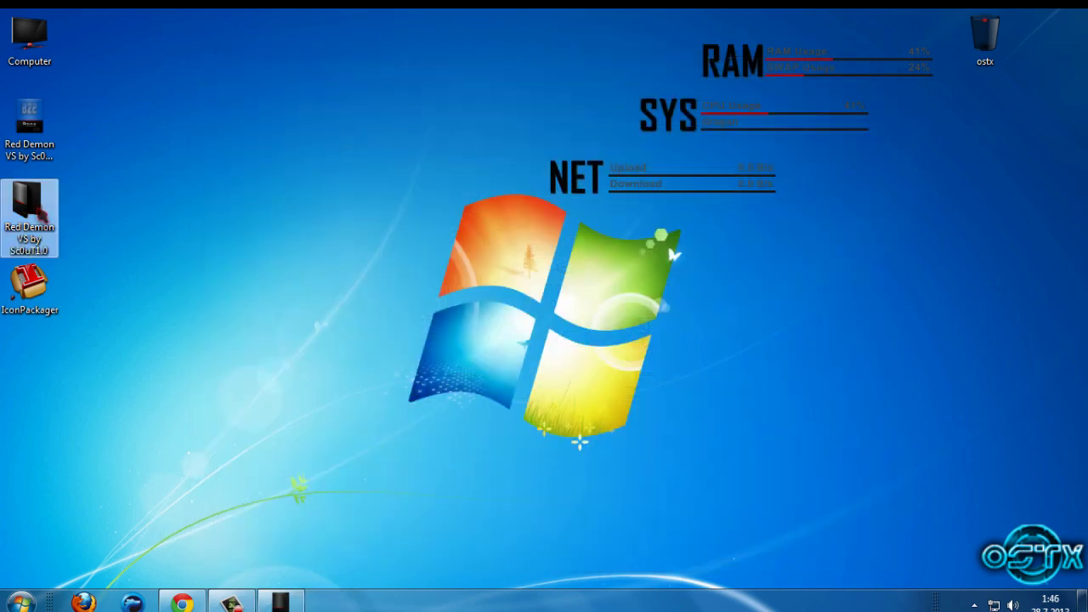
double_click(299, 184)
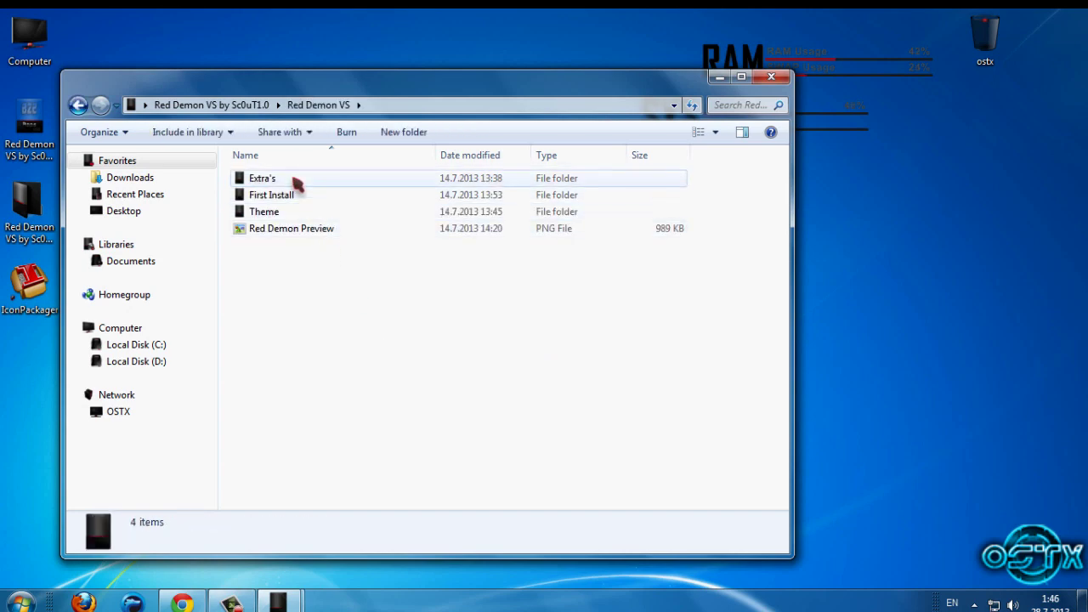
double_click(294, 180)
left_click(287, 263)
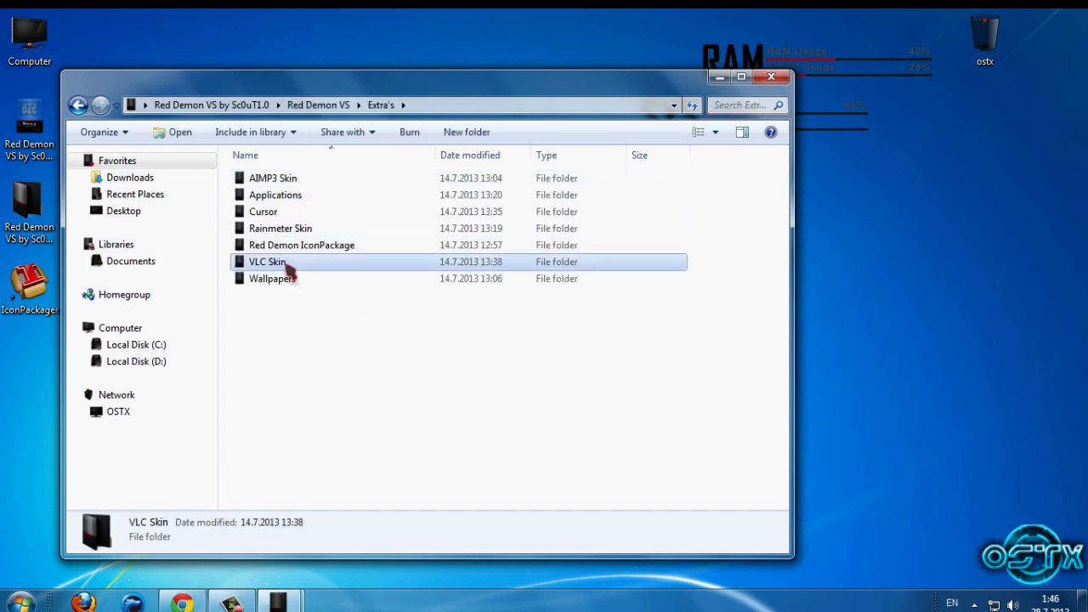
double_click(287, 268)
double_click(286, 182)
left_click(357, 183)
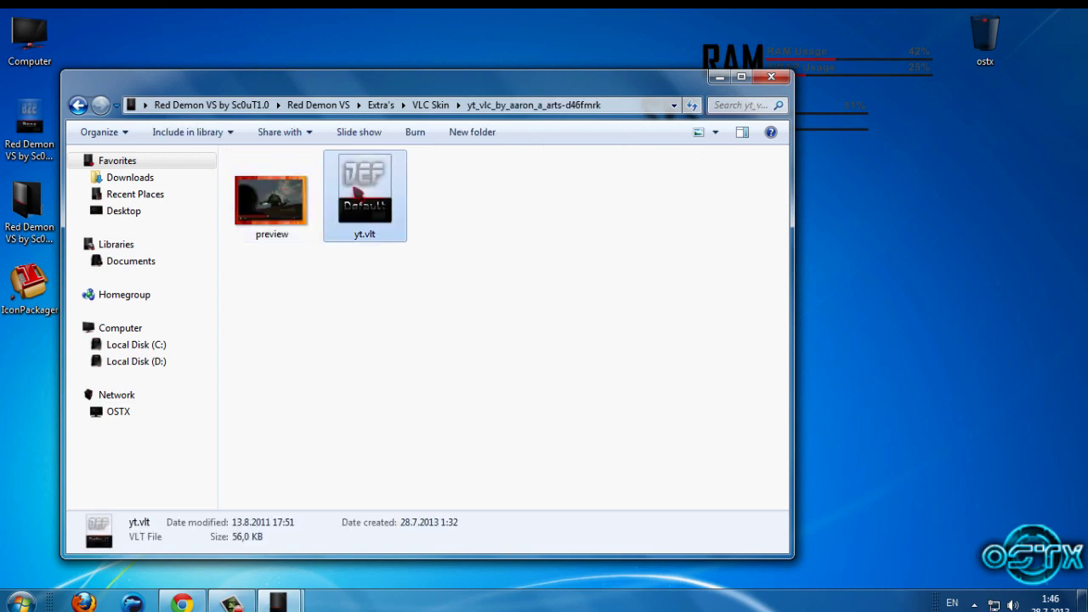
right_click(353, 179)
left_click(397, 495)
- Paste yt.vlt into VLC's skins folder, replacing the existing copy, and close that window
mouse_move(277, 602)
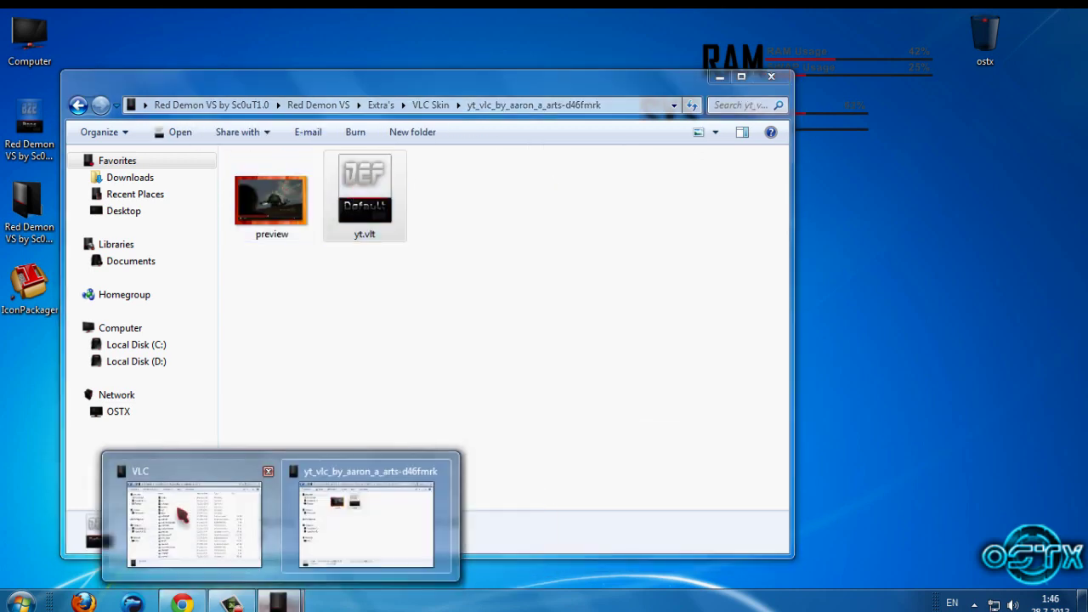
left_click(195, 479)
double_click(223, 201)
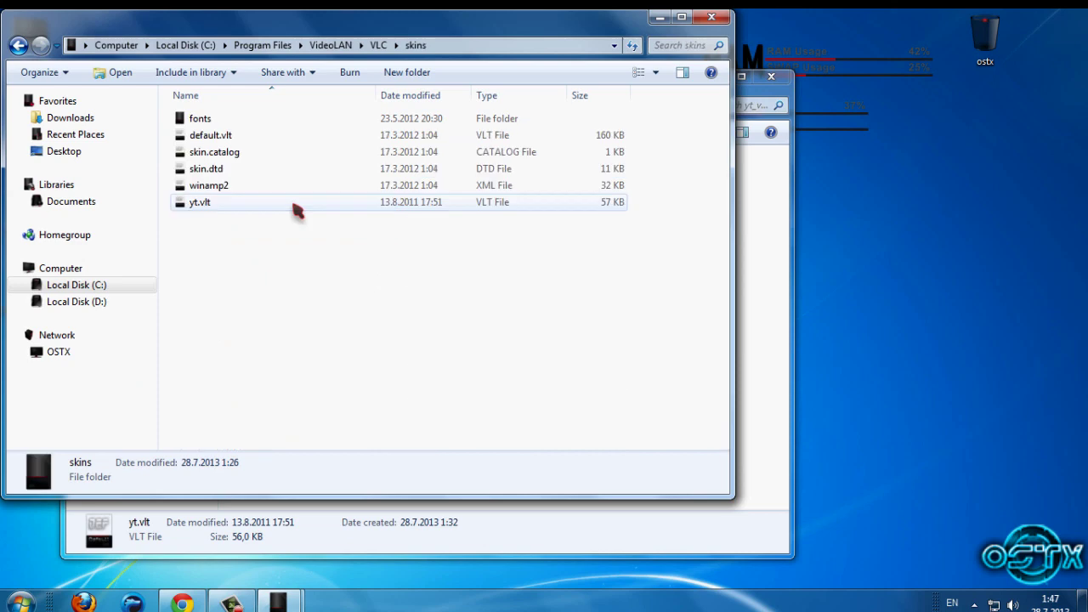
right_click(422, 271)
left_click(460, 451)
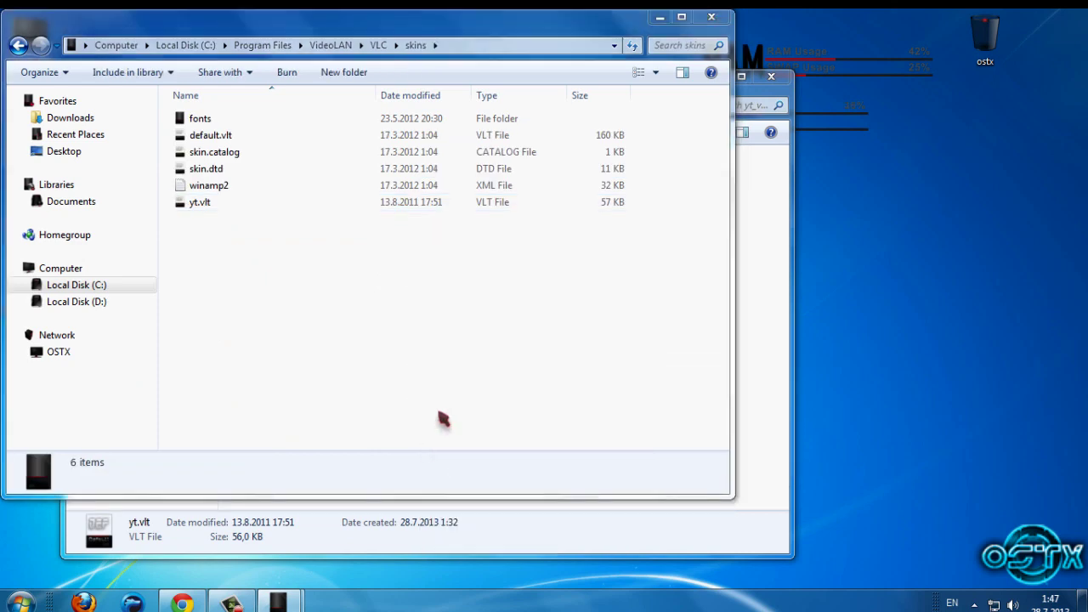
left_click(479, 243)
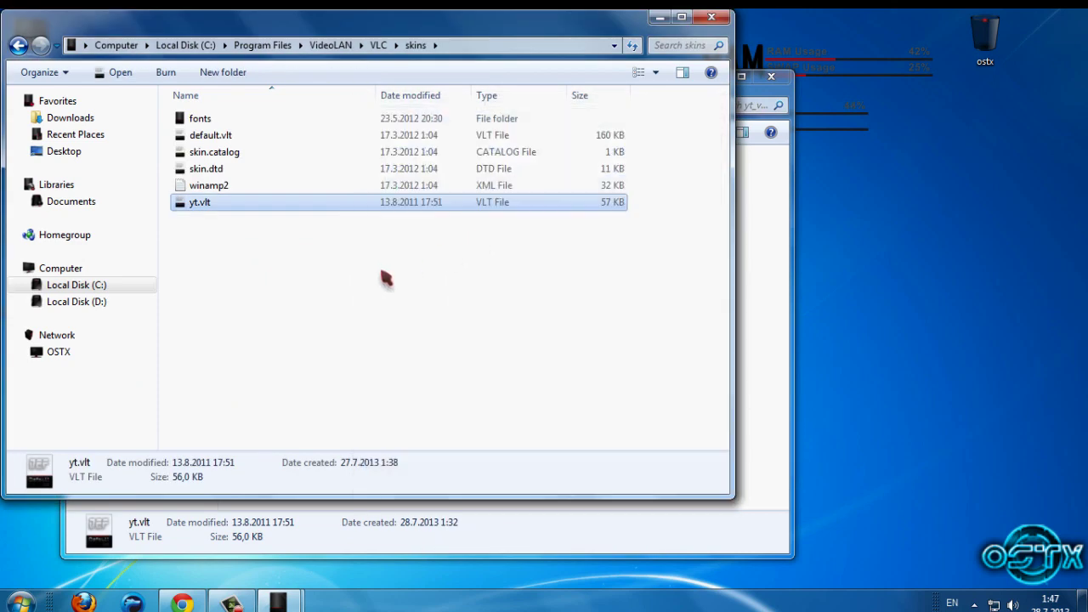
left_click(712, 17)
left_click(21, 602)
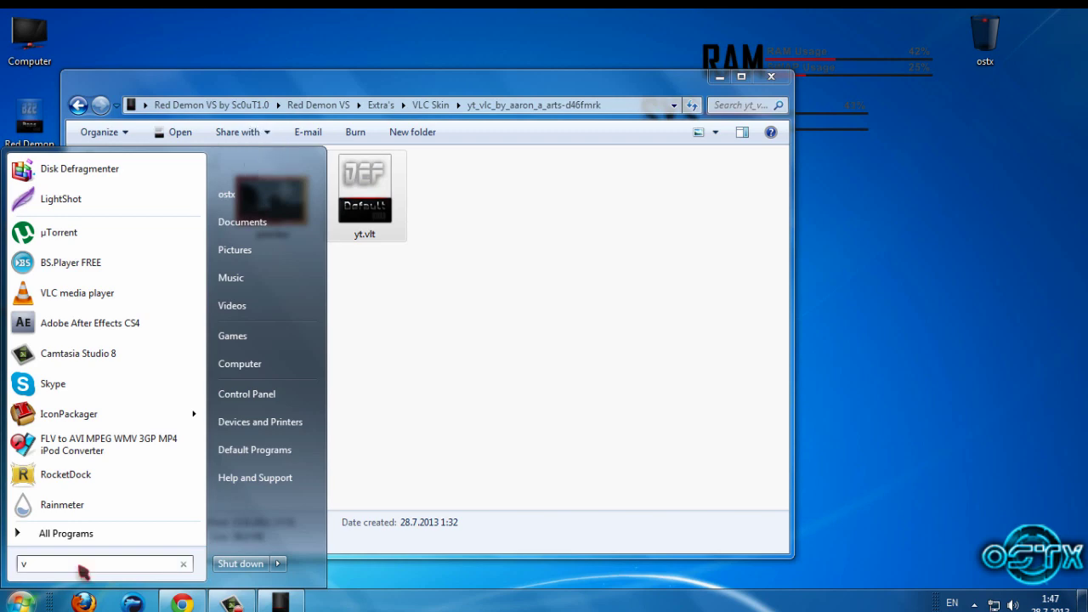
- Launch VLC, set Preferences to use the yt.vlt custom skin, save, and close VLC
type("vlc")
left_click(80, 196)
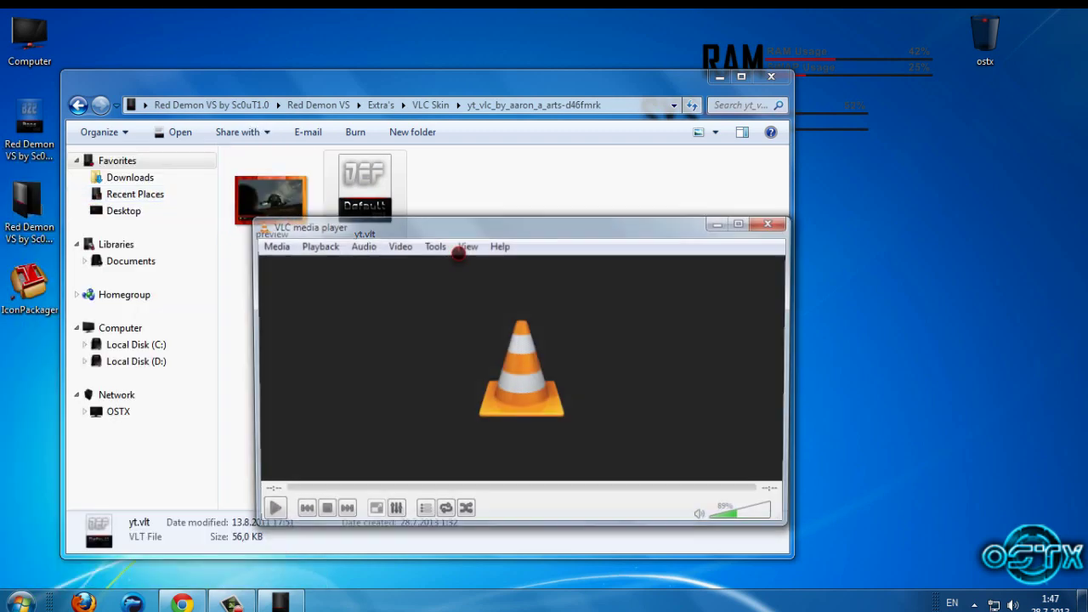
left_click_drag(409, 238, 409, 197)
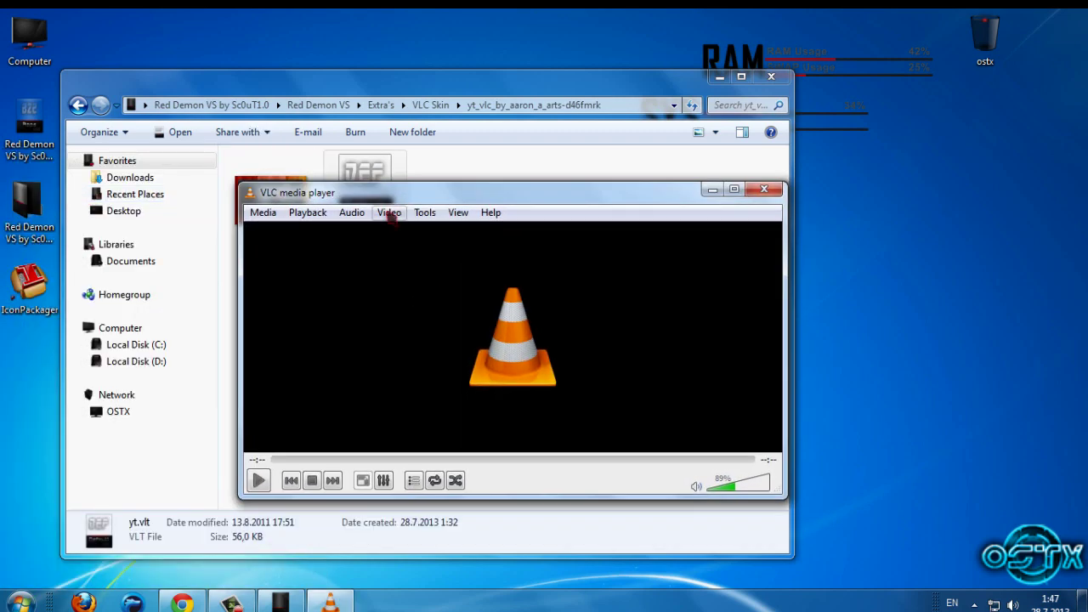
left_click(424, 213)
left_click(462, 396)
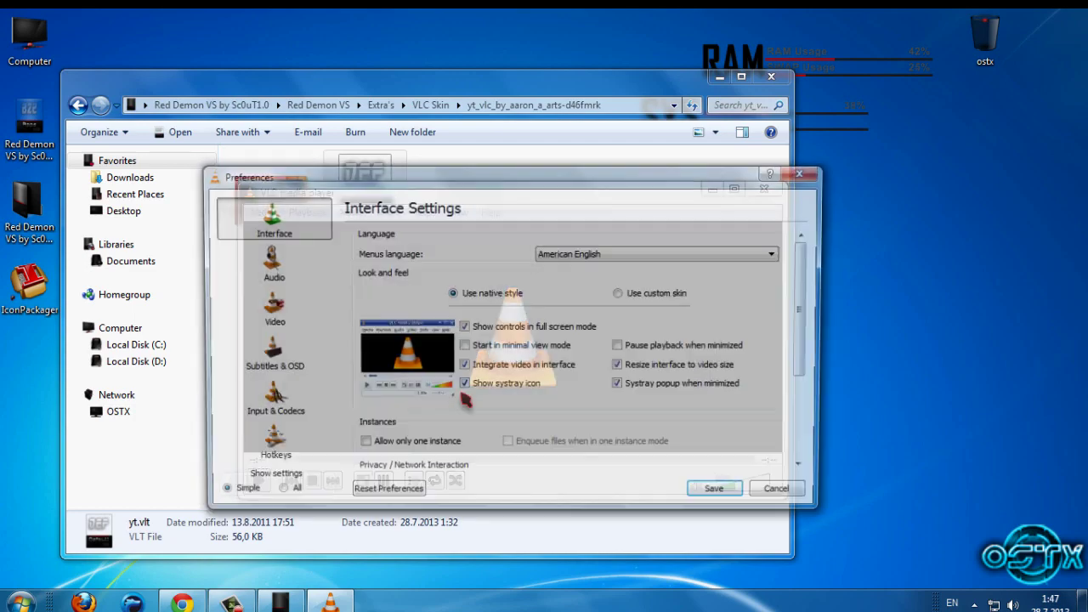
left_click(622, 294)
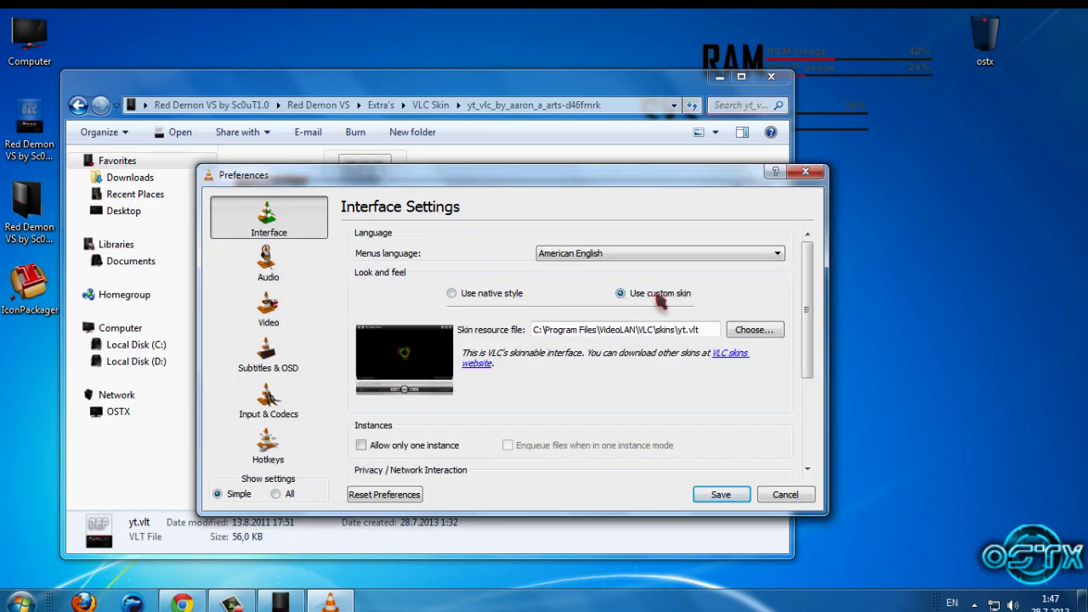
left_click(752, 333)
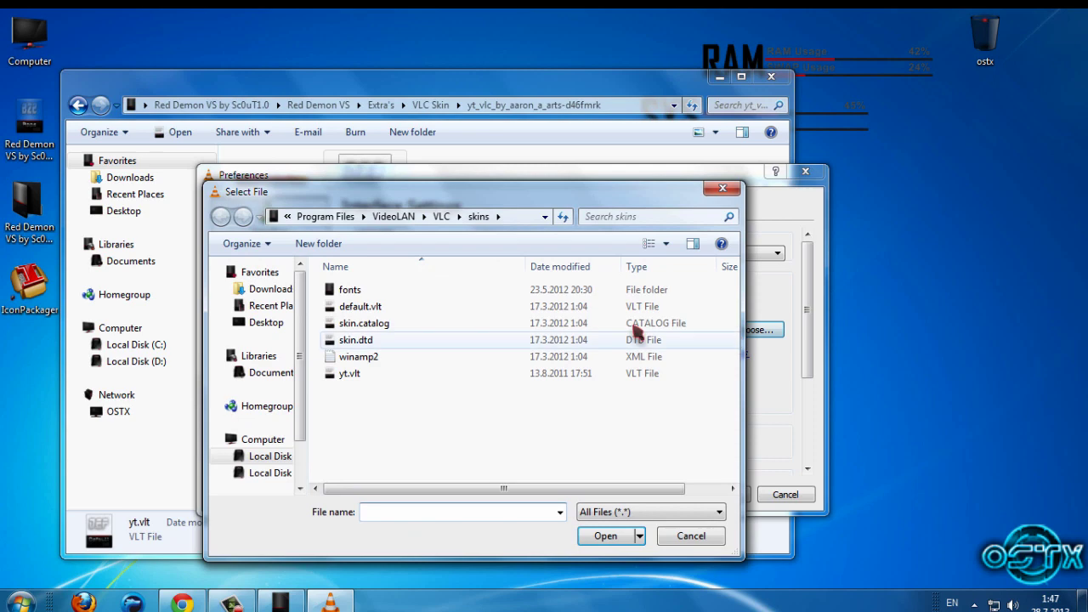
left_click(344, 375)
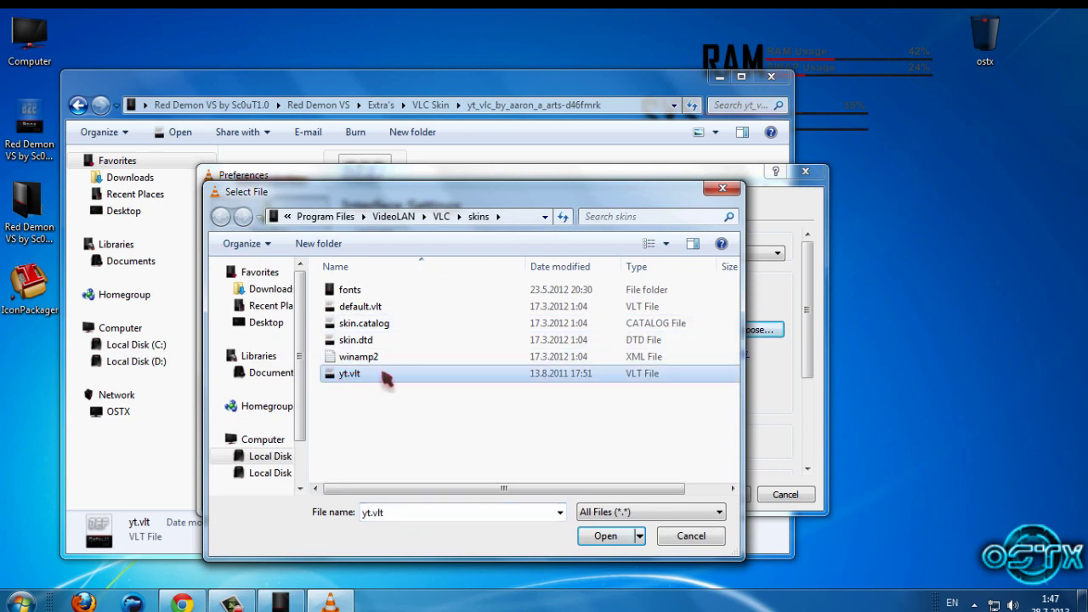
left_click(601, 543)
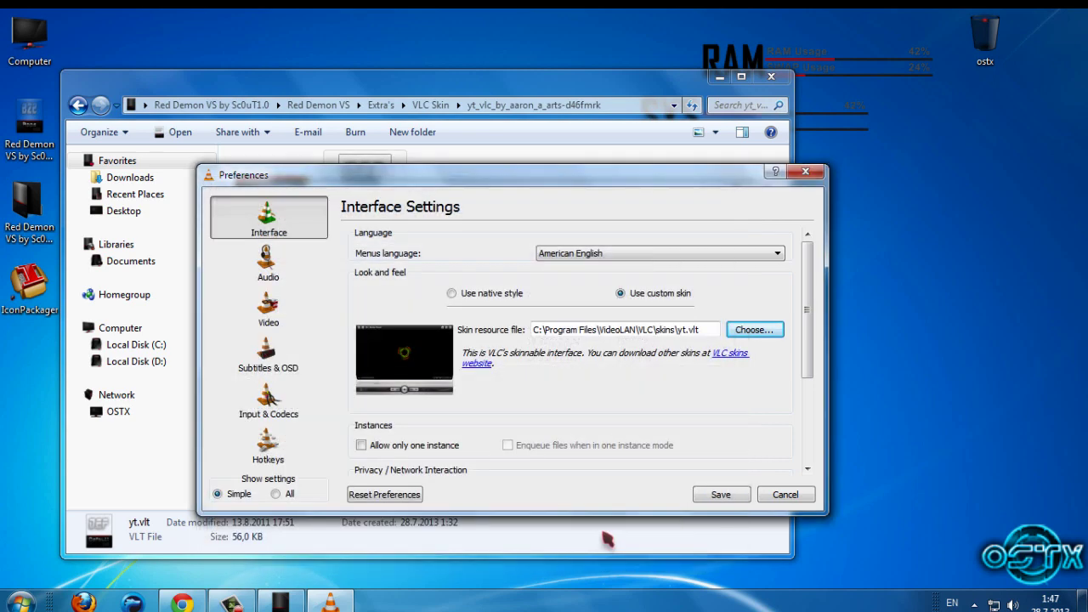
left_click(721, 495)
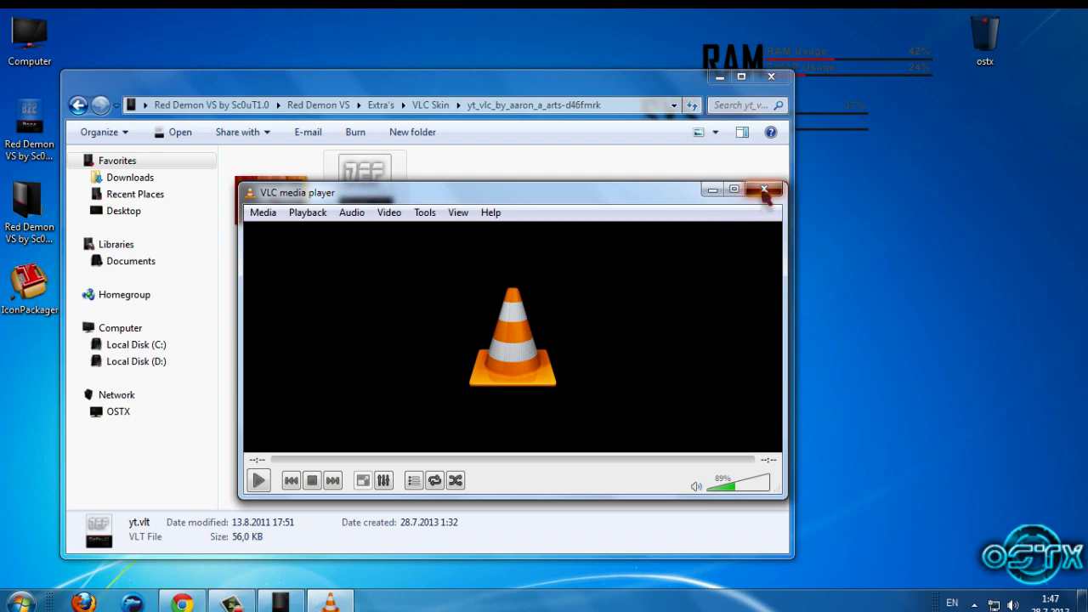
left_click(764, 189)
- Relaunch VLC with the yt.vlt skin, switch the interface back to native style, and quit
left_click(20, 602)
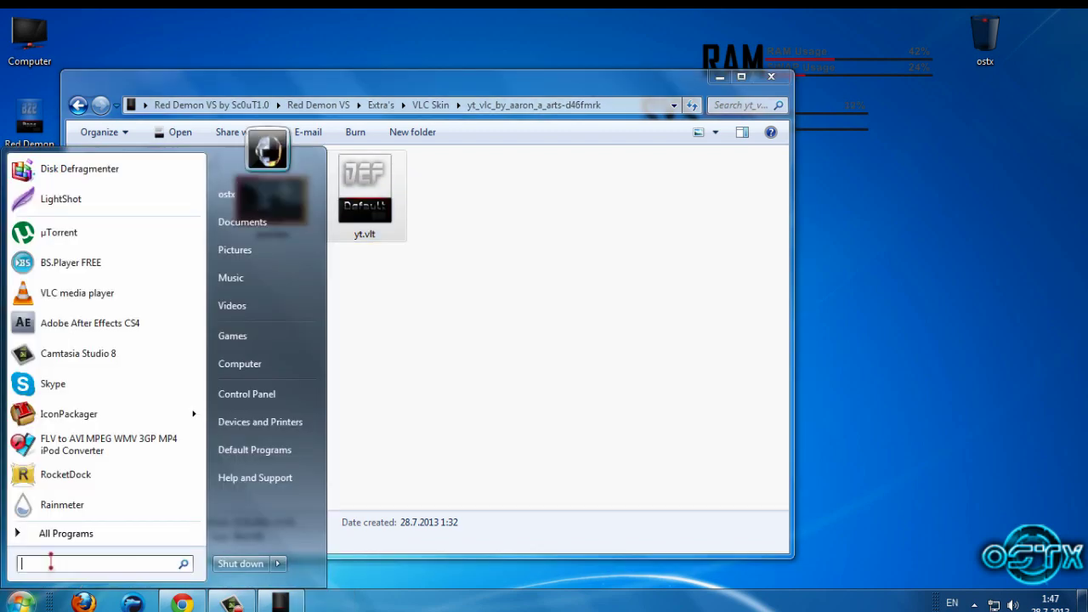
type("v")
left_click(75, 192)
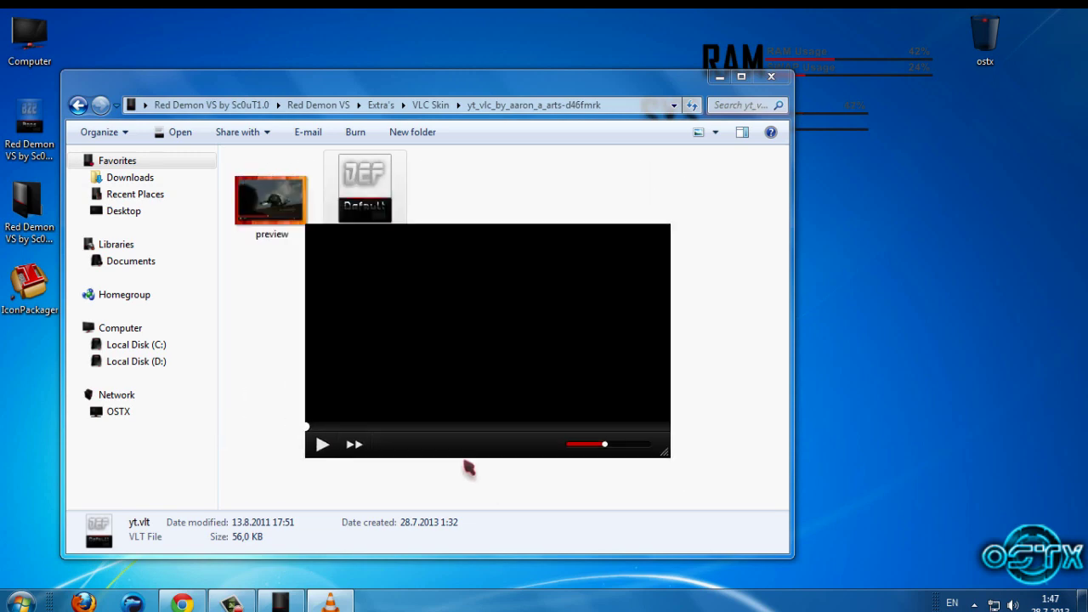
right_click(444, 452)
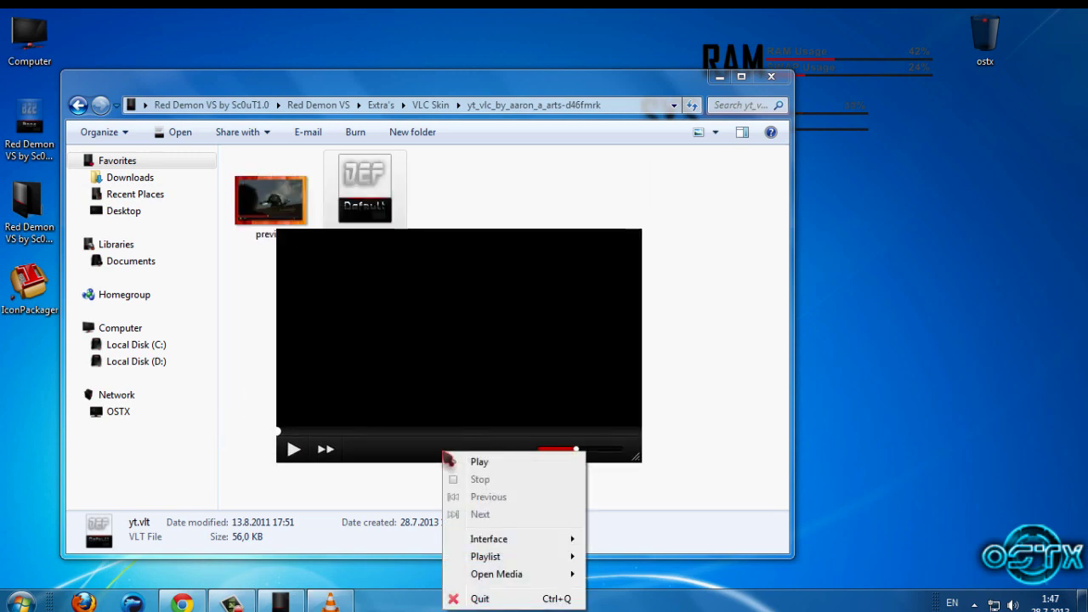
right_click(384, 454)
right_click(383, 454)
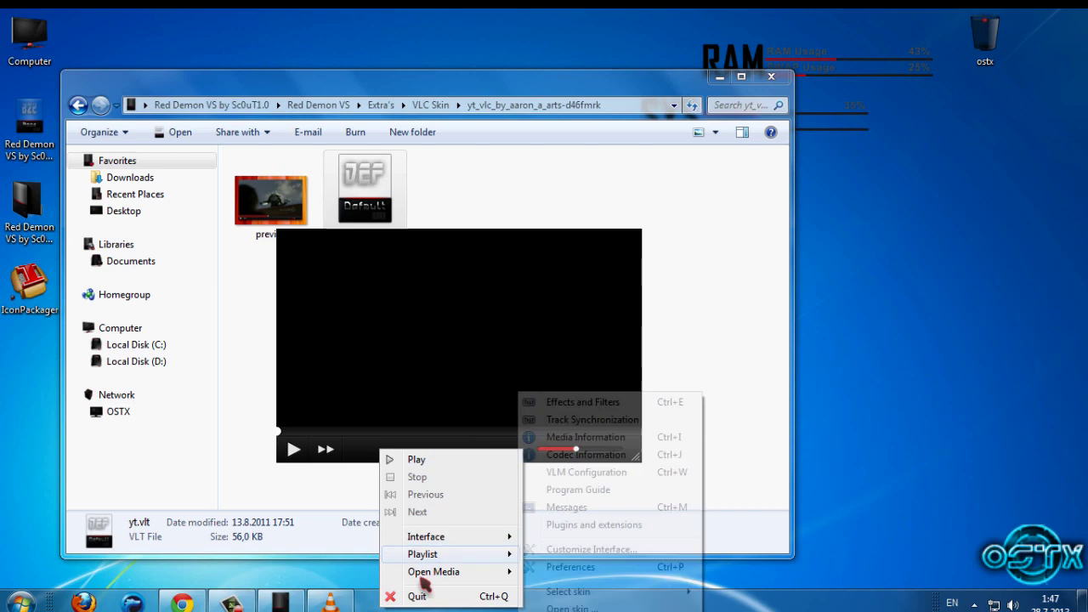
mouse_move(503, 542)
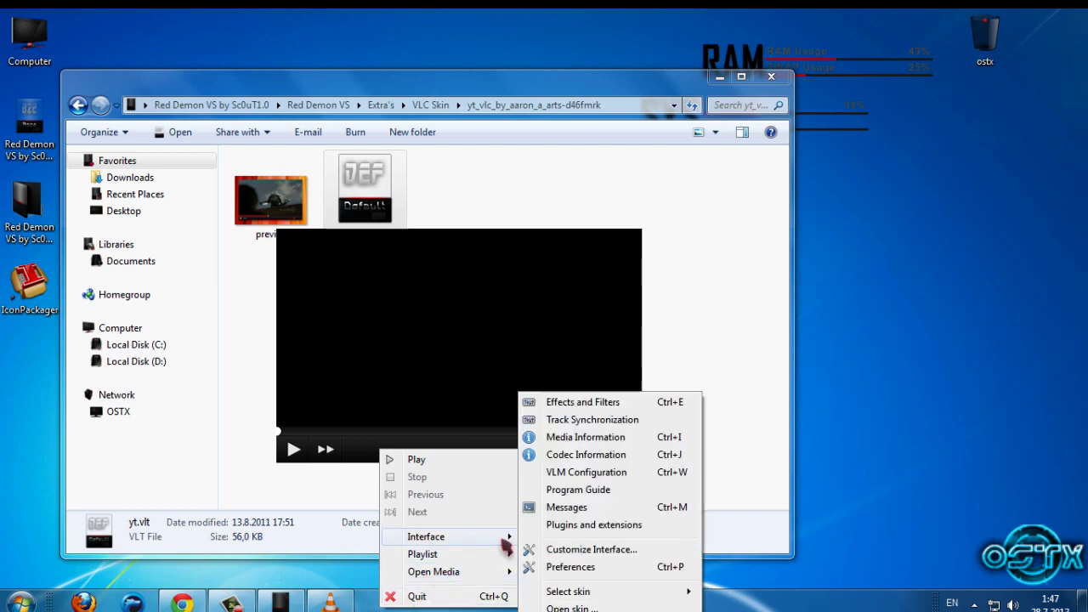
left_click(595, 567)
left_click(500, 245)
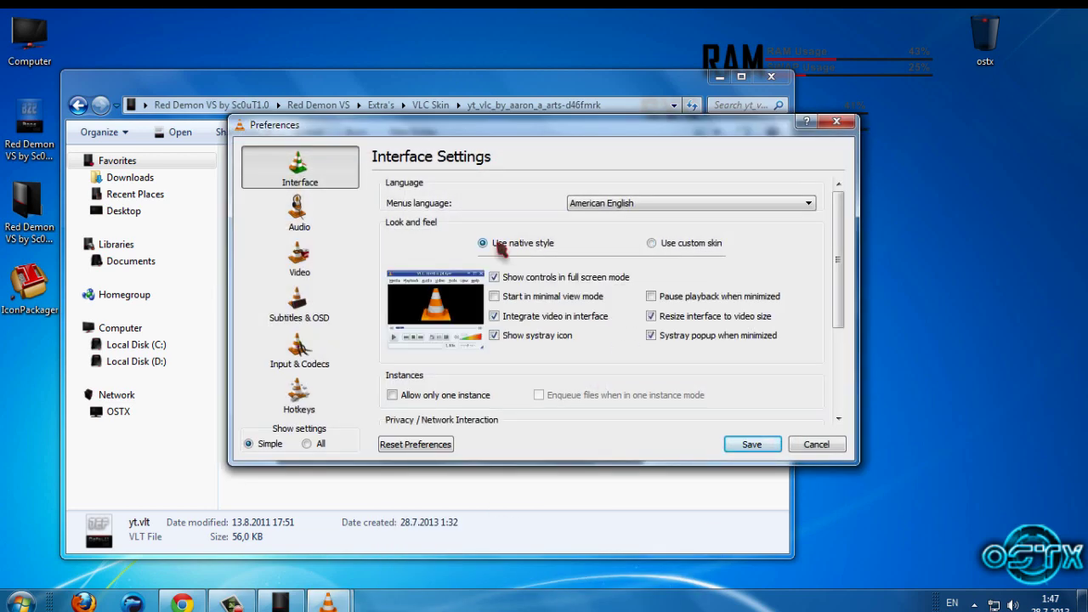
left_click(742, 446)
right_click(446, 459)
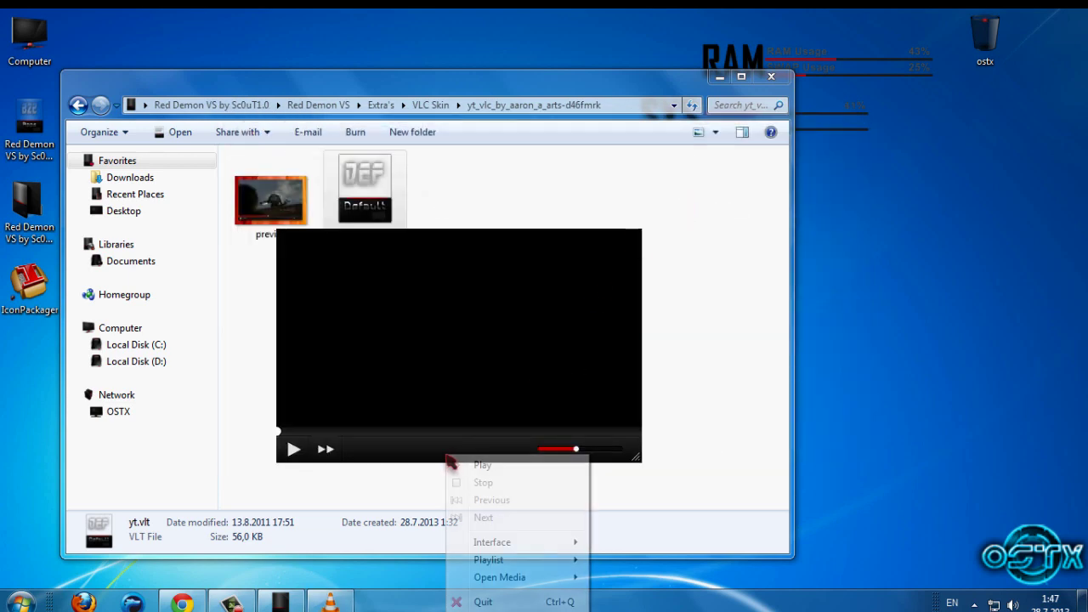
left_click(481, 597)
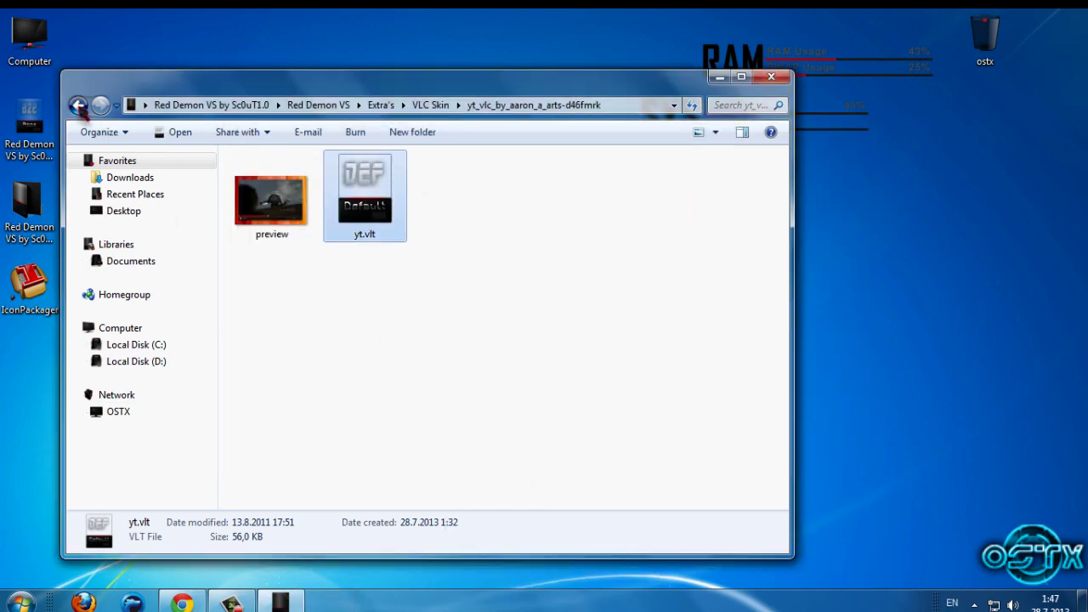
- Look over the three images in the Extra's Wallpapers folder, then minimize the window
left_click(78, 106)
left_click(79, 106)
left_click(253, 284)
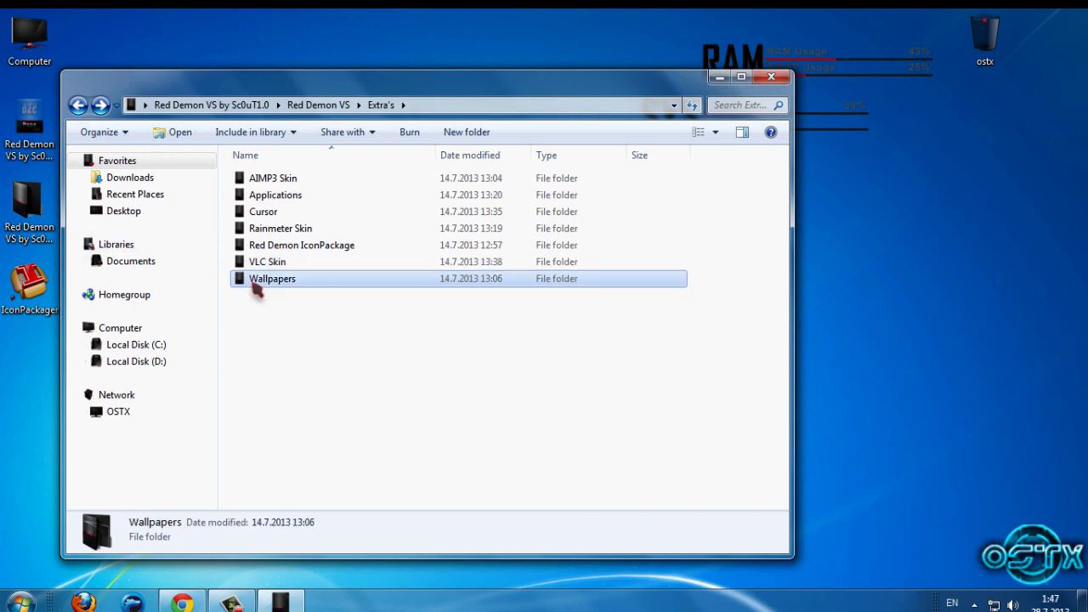
double_click(254, 284)
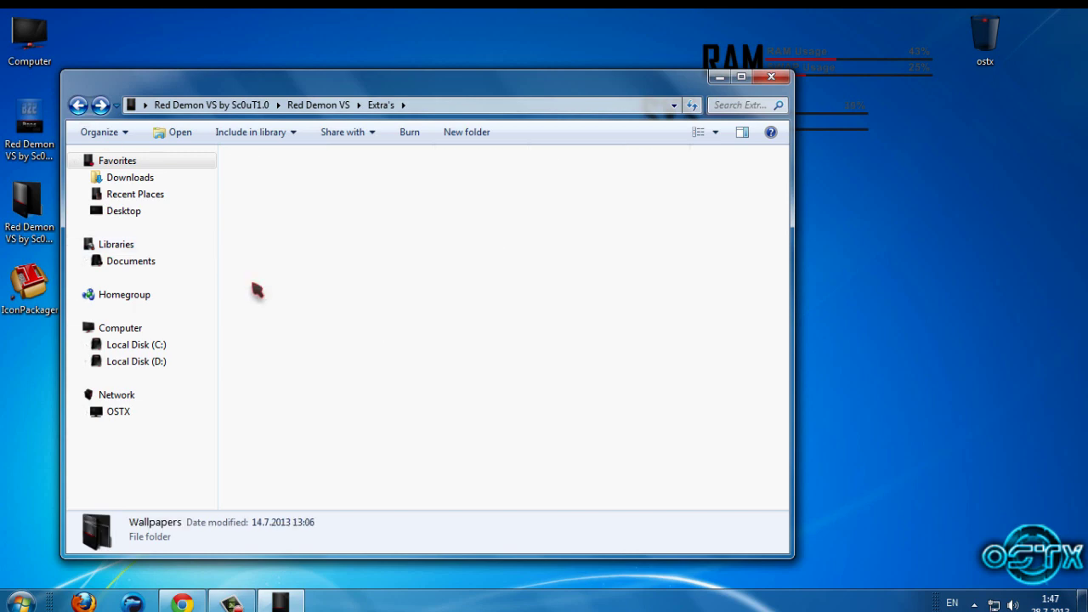
left_click(272, 204)
left_click(383, 214)
left_click(457, 209)
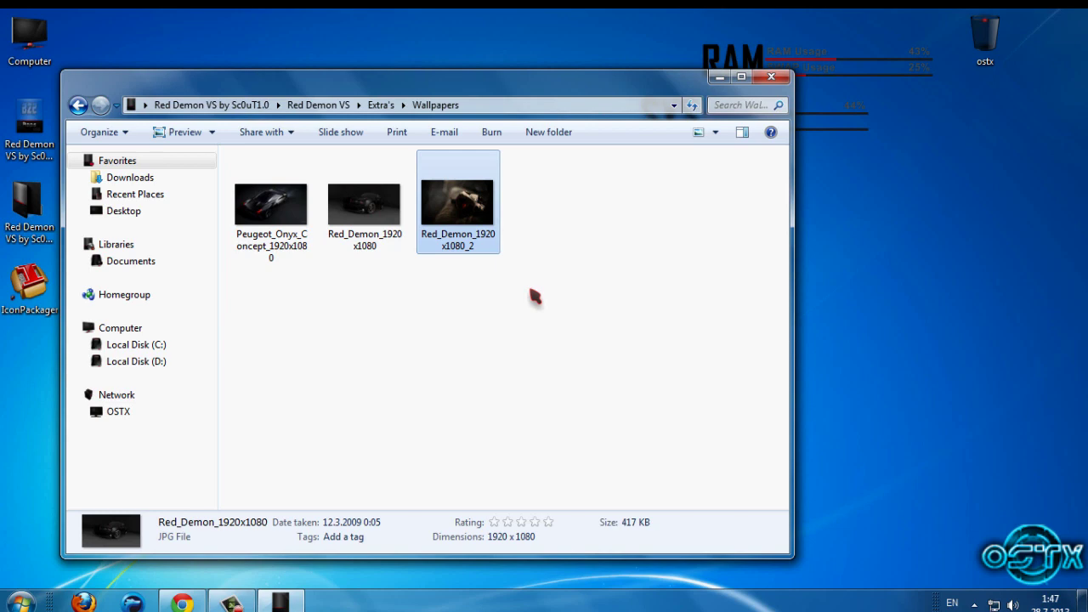
left_click_drag(532, 297, 527, 387)
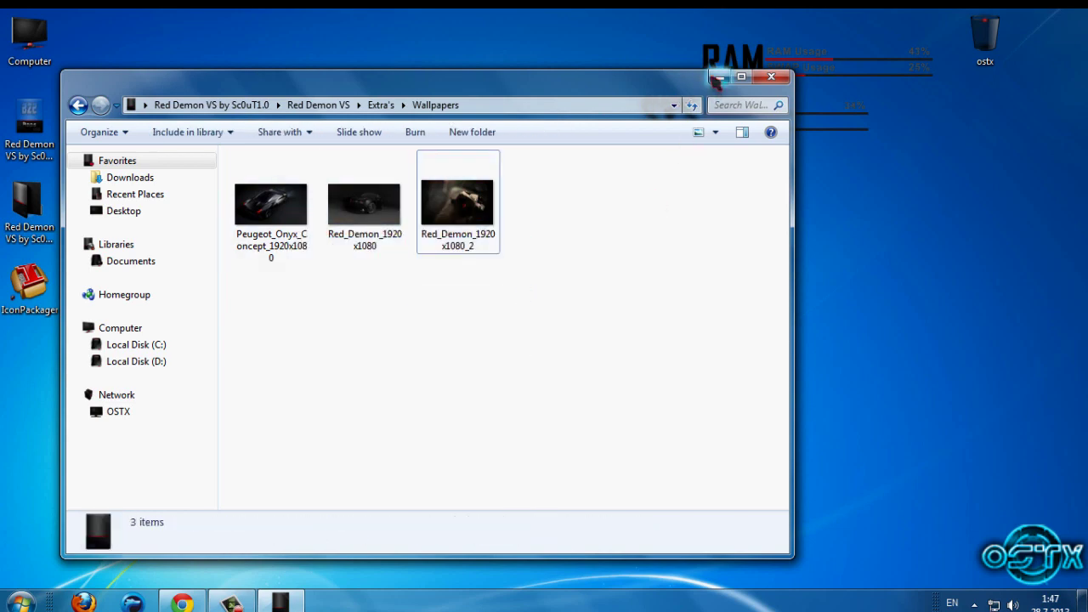
left_click(719, 77)
- Copy both items in Red Demon VS > First Install > Theme folder
double_click(27, 205)
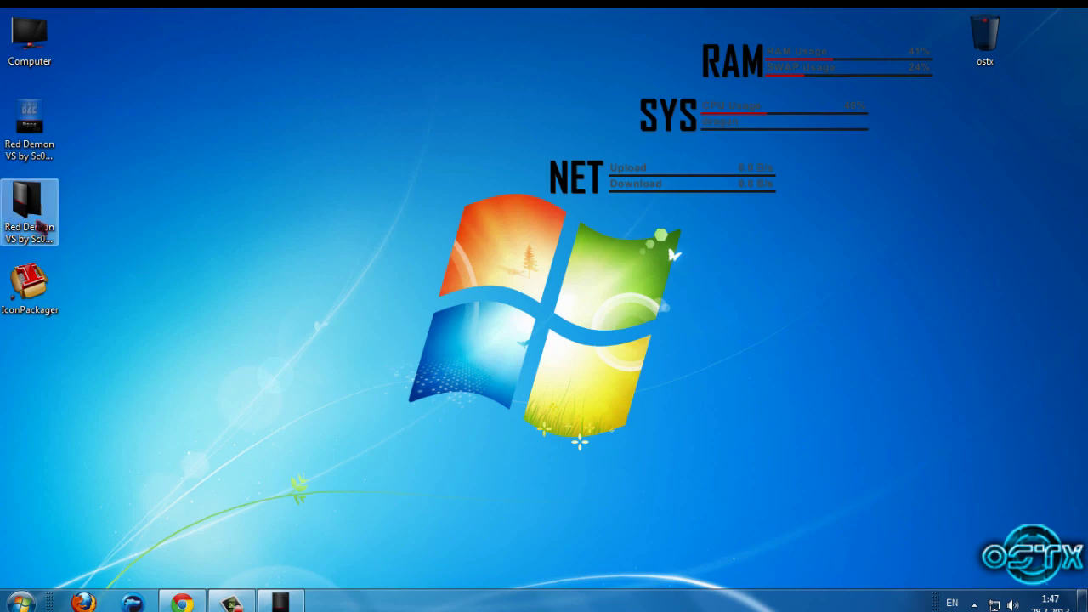
double_click(235, 115)
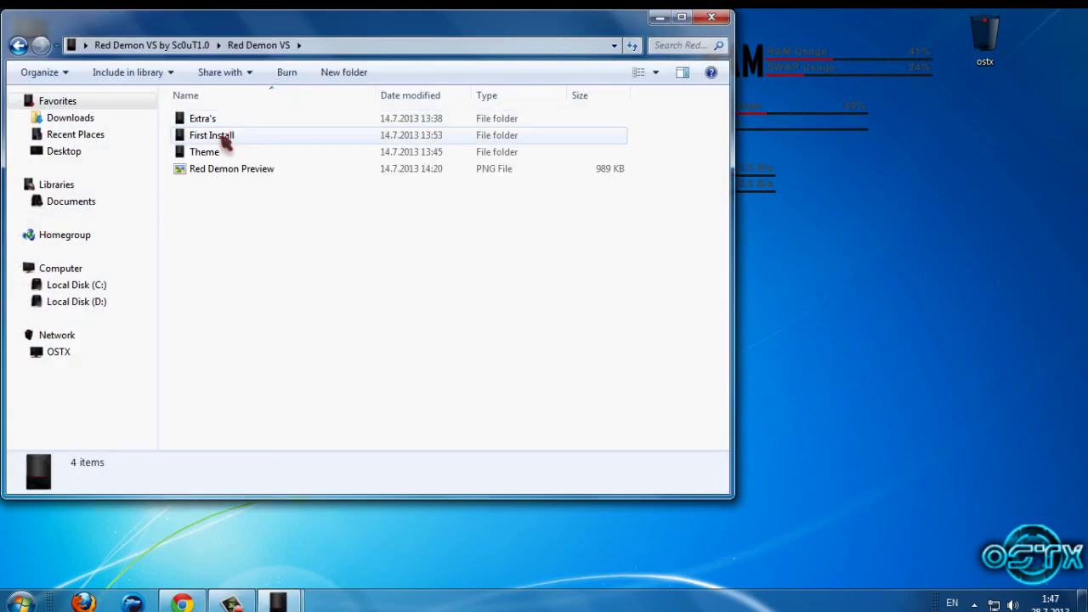
left_click(222, 135)
double_click(212, 152)
left_click_drag(267, 200, 219, 121)
right_click(219, 121)
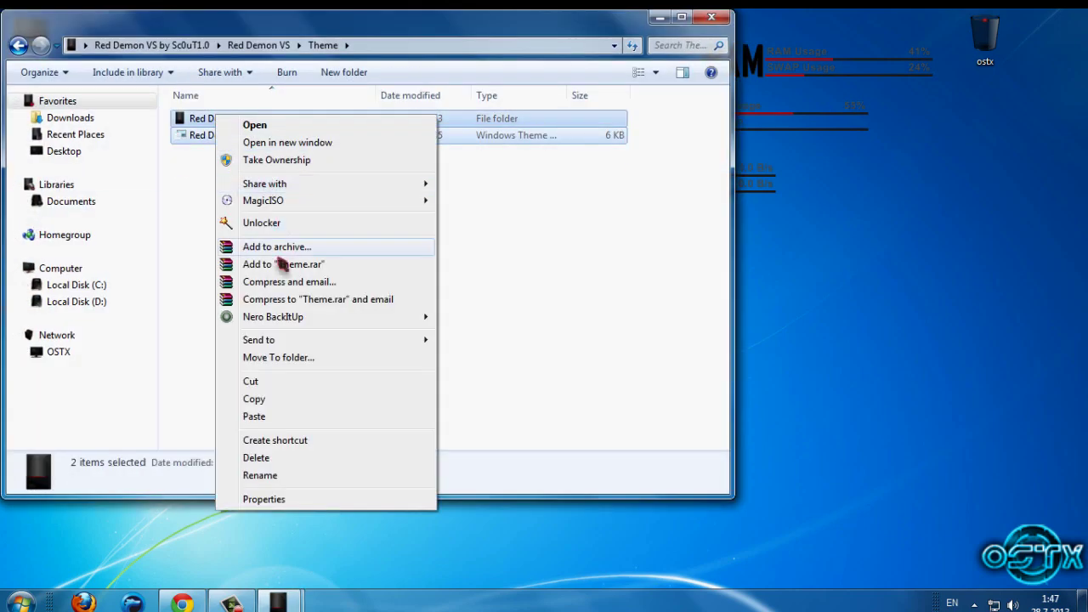
left_click(247, 398)
- Paste them into C:\Windows\Resources\Themes, merging and replacing existing files, then show the desktop
left_click(81, 285)
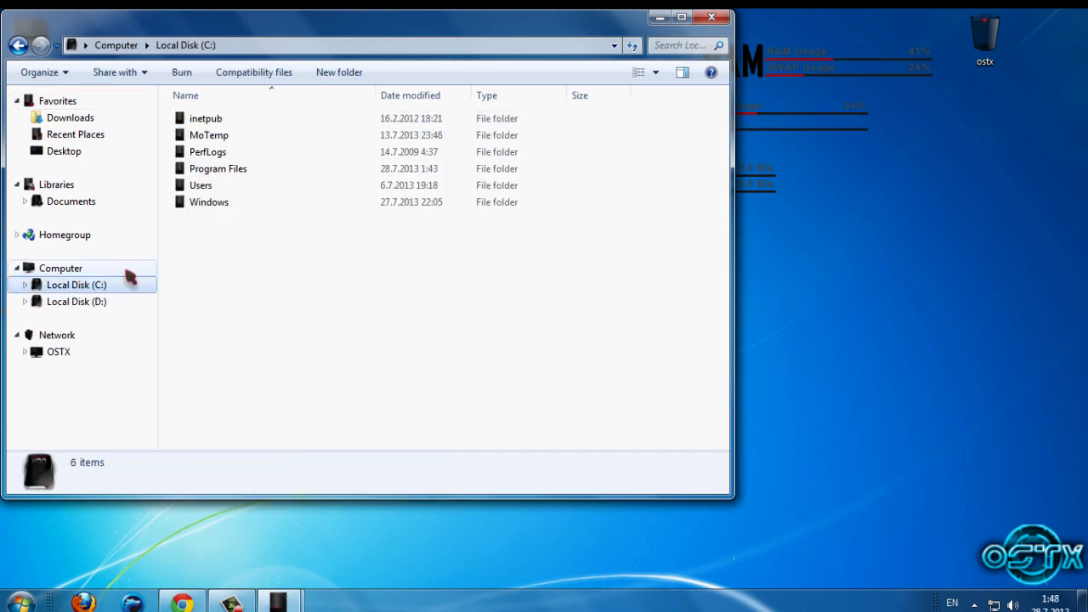
double_click(358, 200)
left_click(682, 17)
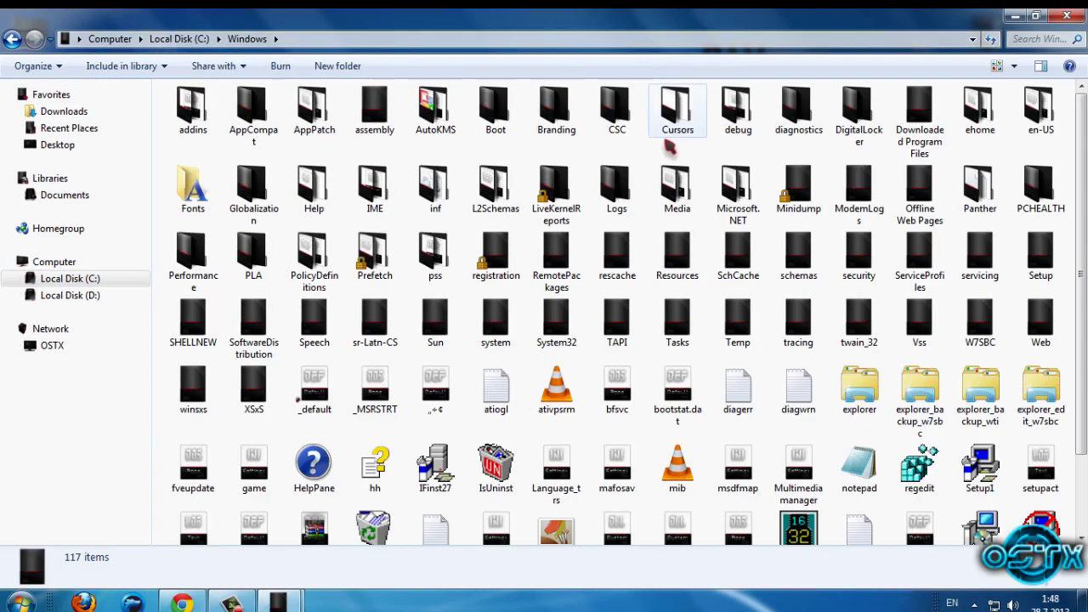
double_click(677, 266)
double_click(197, 169)
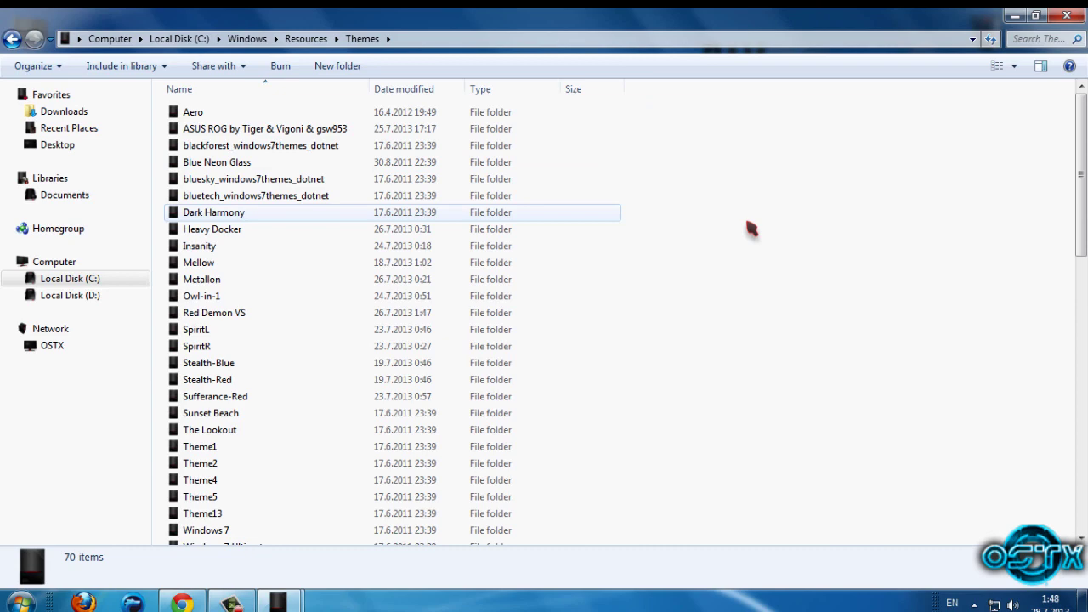
right_click(811, 215)
left_click(858, 366)
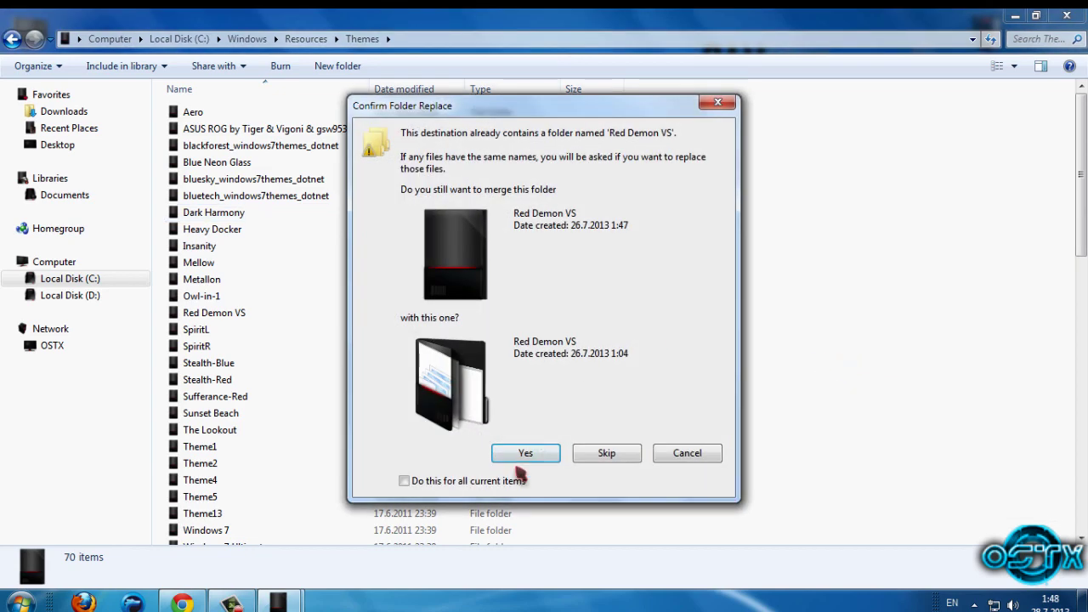
left_click(516, 456)
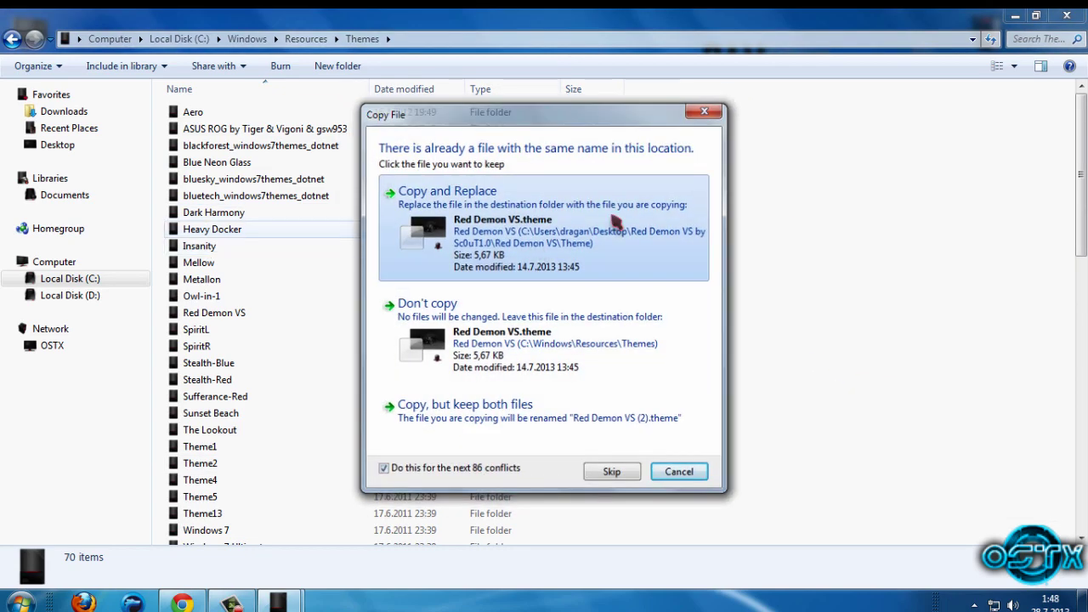
left_click(595, 204)
key("super+d")
- Apply the Red Demon VS theme from the desktop's Personalization window
right_click(406, 178)
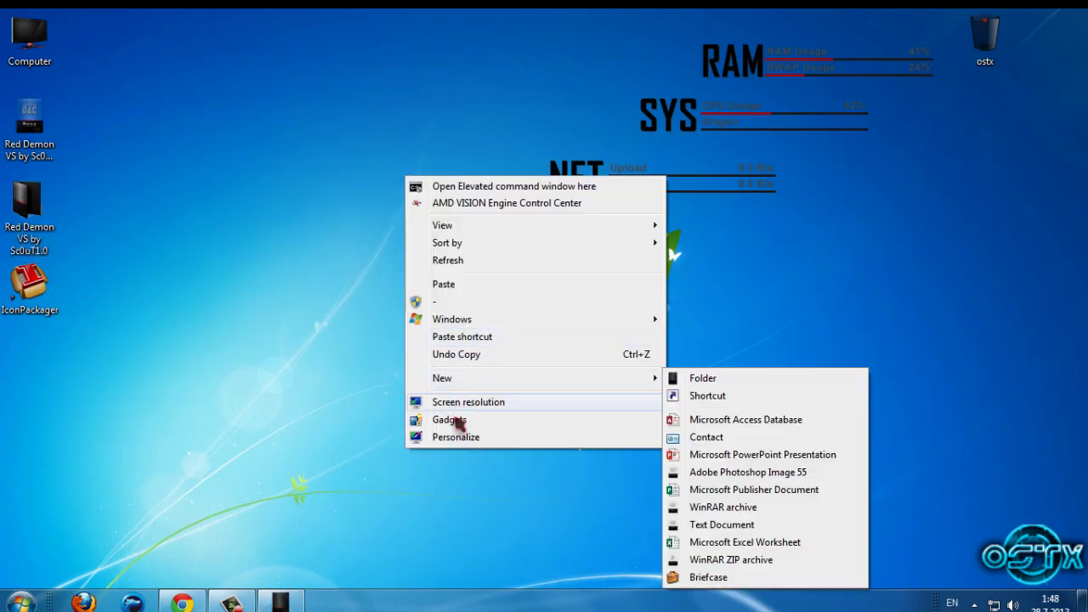
left_click(458, 437)
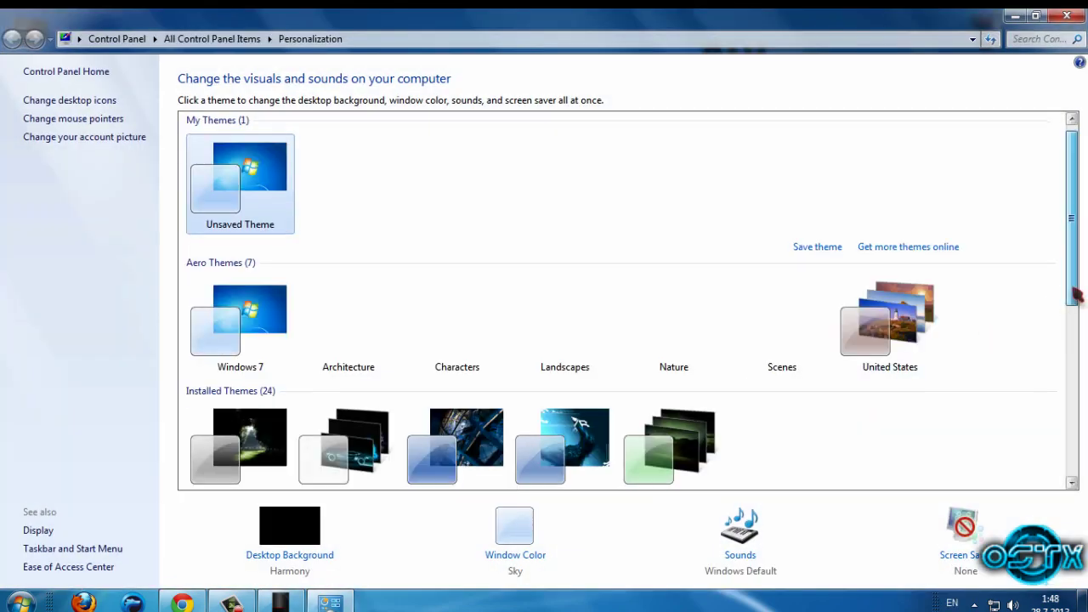
left_click_drag(1071, 291, 1061, 391)
left_click(460, 349)
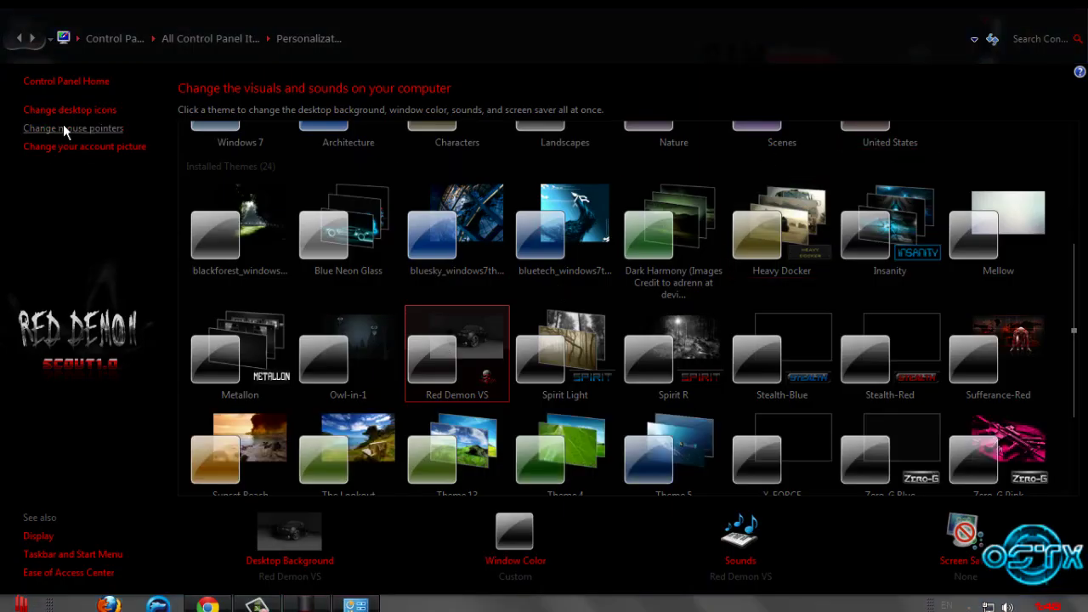
- Switch the mouse pointer scheme to ComixCursors Black and Red
left_click(63, 128)
left_click(170, 114)
scroll(174, 171, "up", 2)
left_click(181, 187)
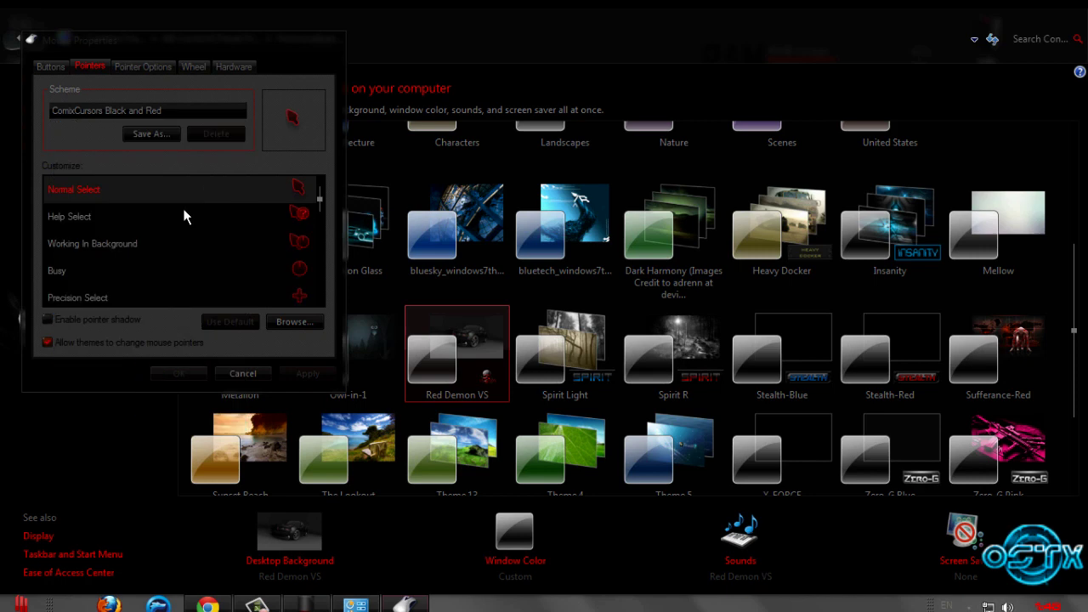
left_click(242, 373)
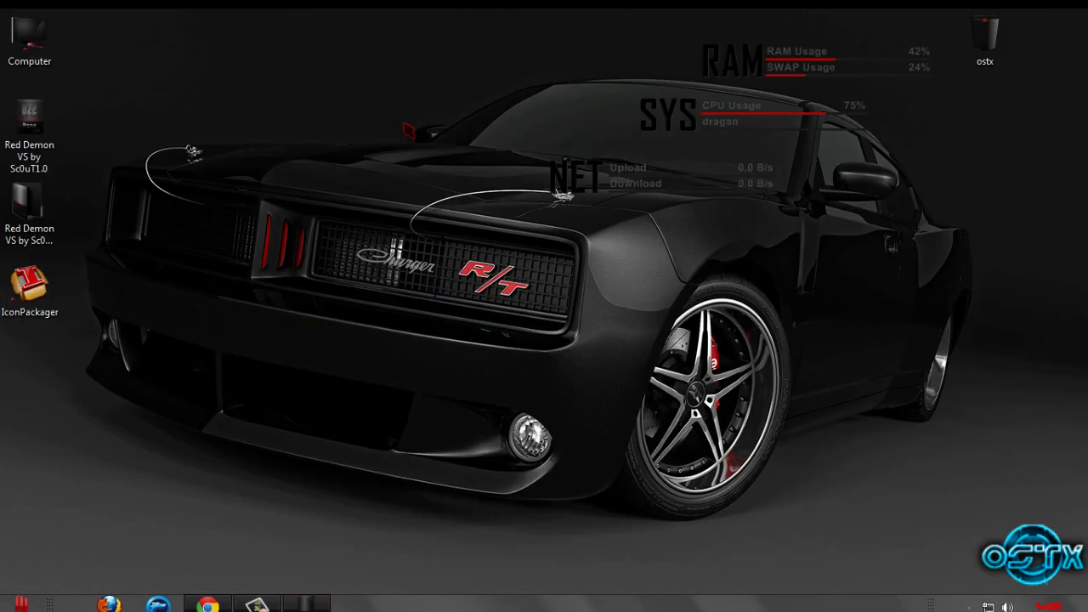
right_click(401, 122)
- Refresh the desktop to show the new theme
left_click(562, 200)
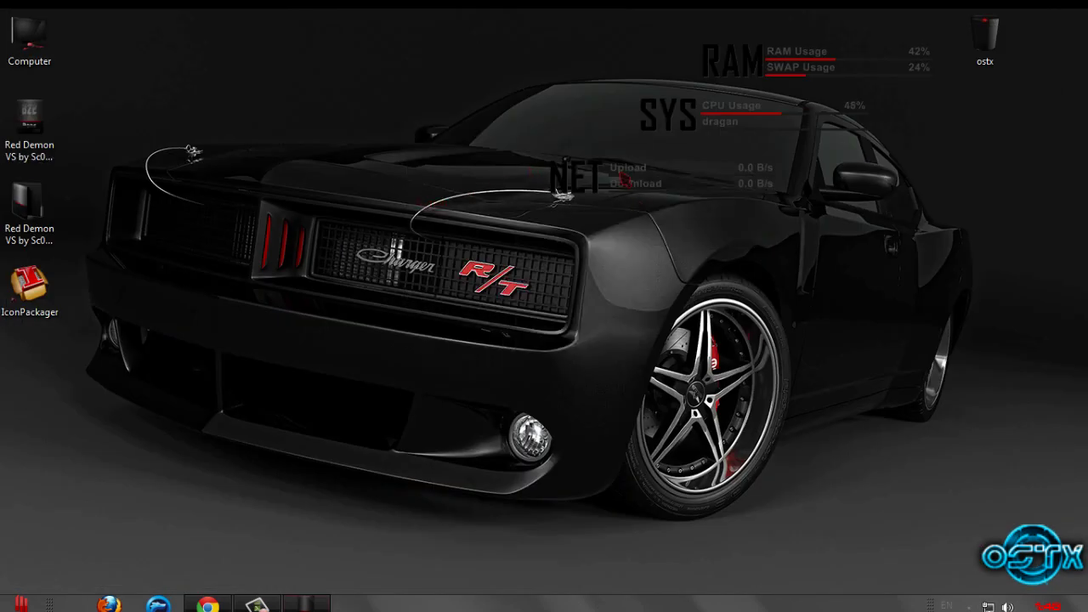
right_click(265, 136)
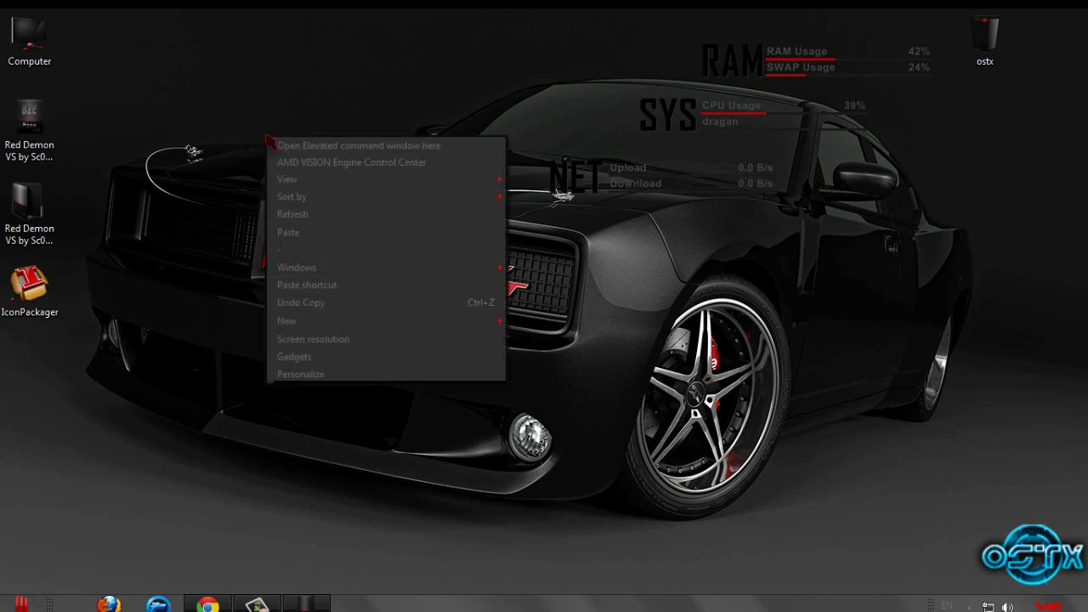
left_click(293, 211)
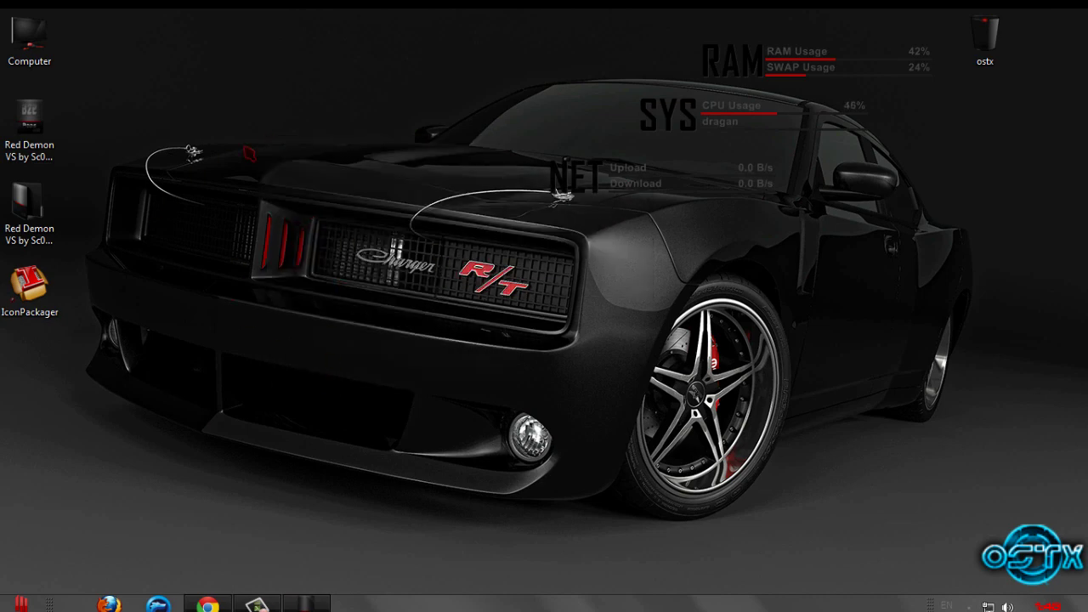
right_click(249, 154)
left_click(26, 558)
- Open the Computer window from Start, reposition it, then close it
left_click(19, 603)
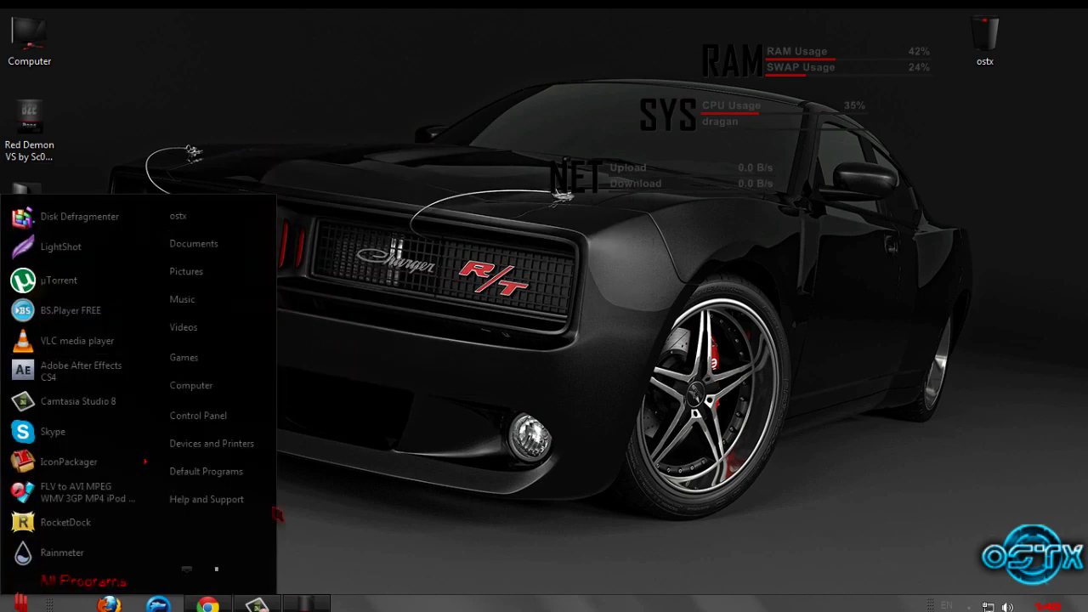
left_click(208, 399)
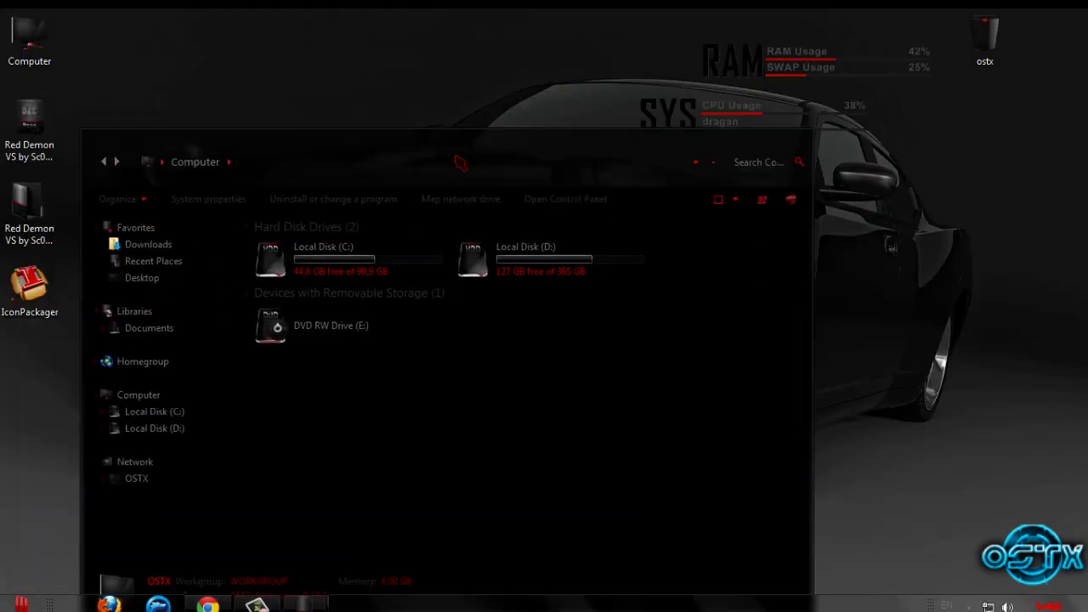
left_click_drag(460, 162, 523, 87)
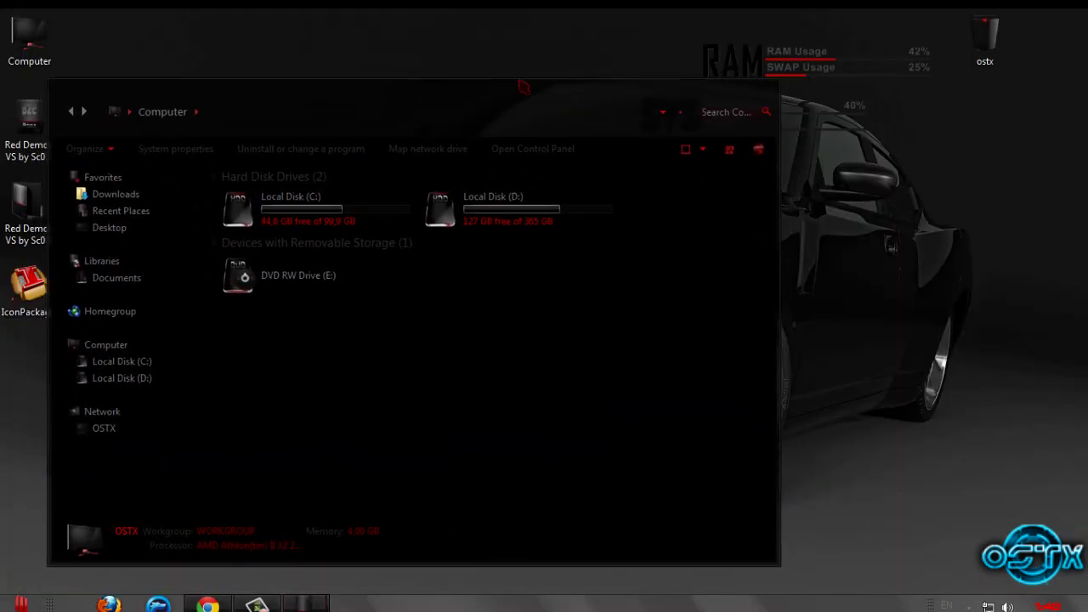
left_click(746, 86)
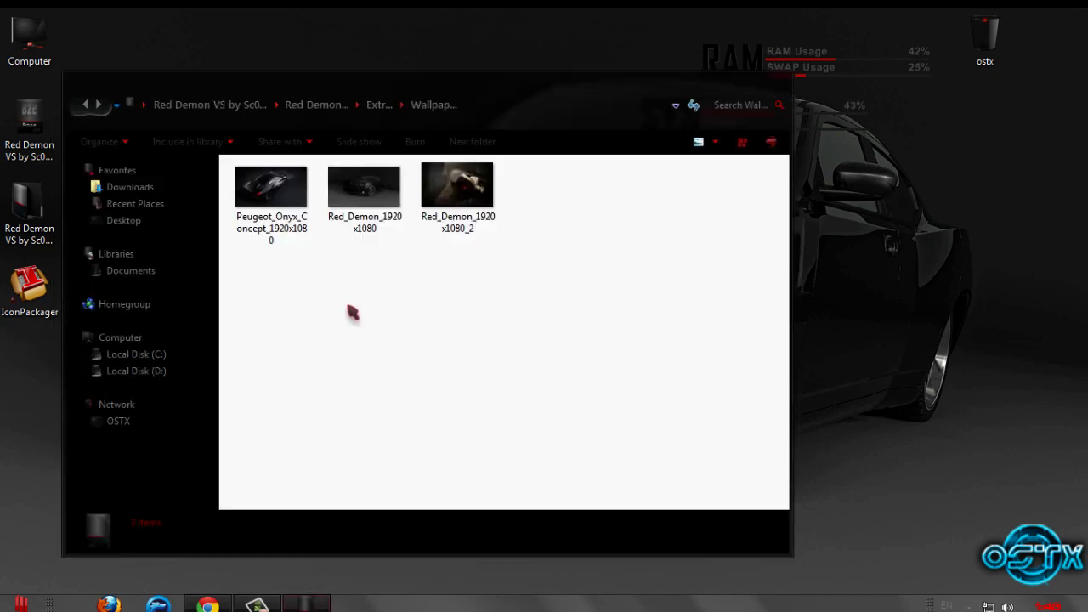
- Set Peugeot_Onyx_Concept_1920x1080 as the desktop background
left_click(270, 204)
right_click(266, 213)
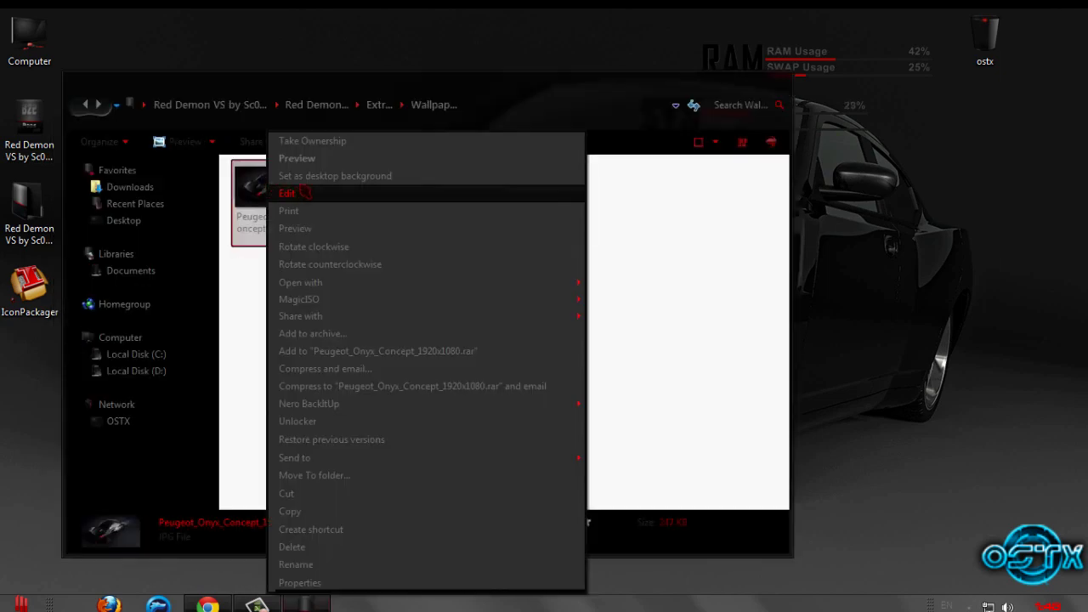
left_click(281, 174)
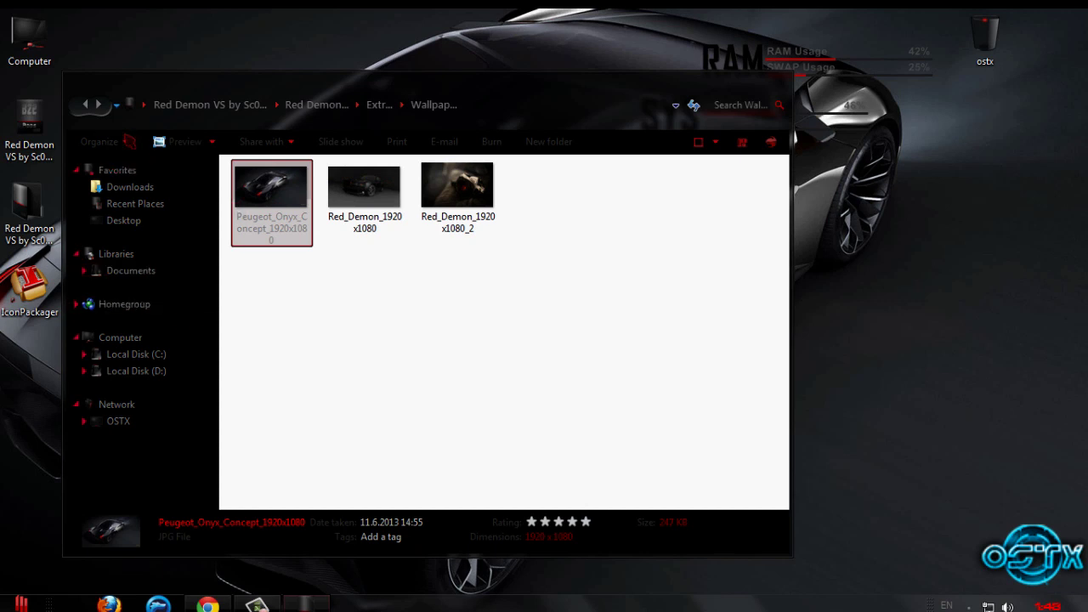
- Run BlackGlassEnhanced.exe from Extra's > Applications, then open Computer maximized to check transparency
left_click(86, 104)
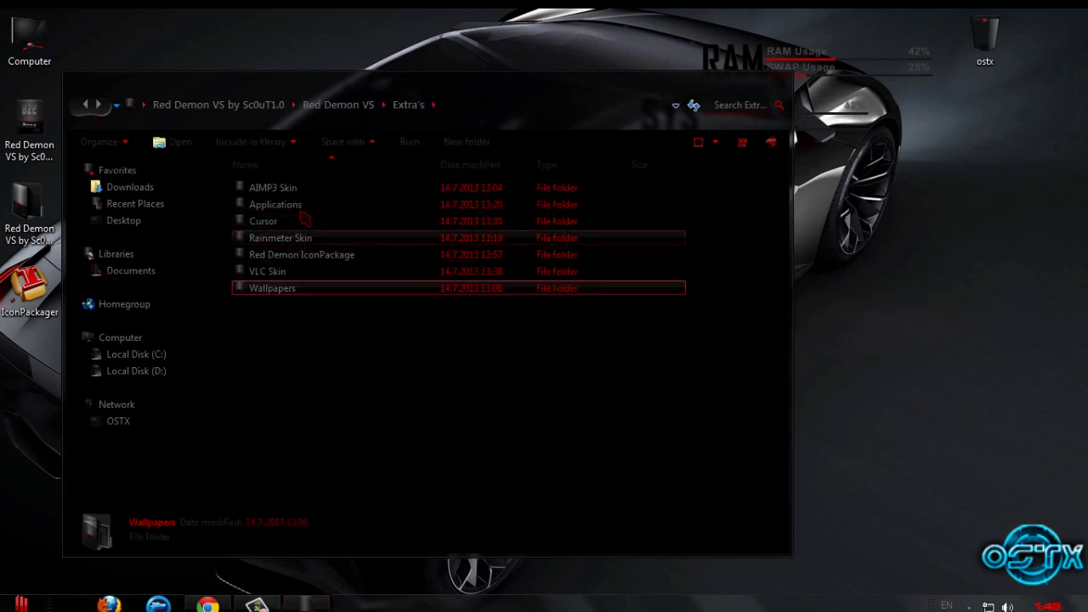
double_click(281, 204)
double_click(281, 187)
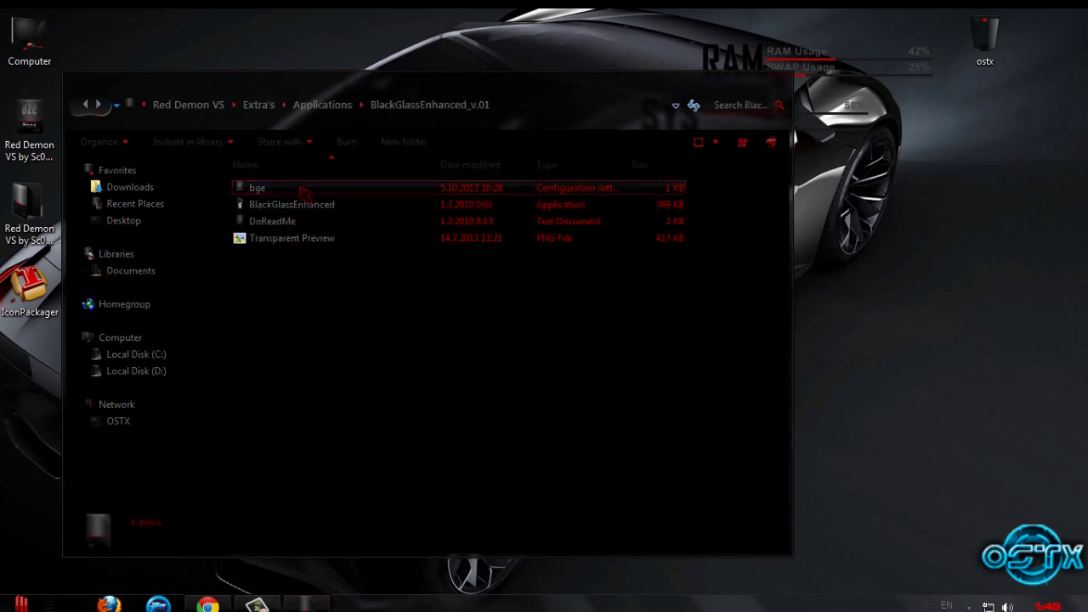
left_click(296, 210)
double_click(298, 208)
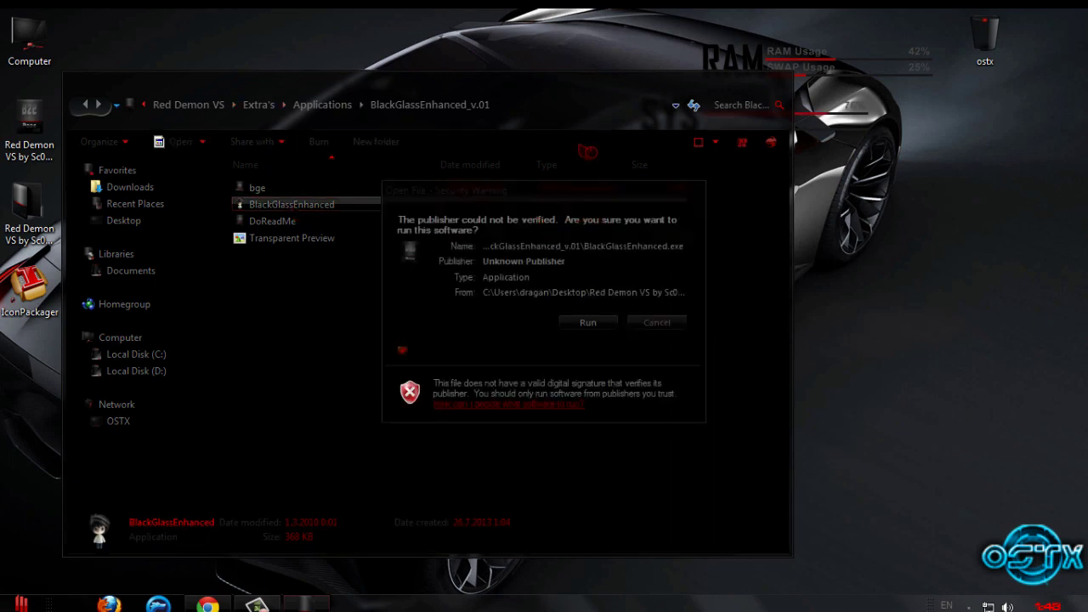
left_click(576, 324)
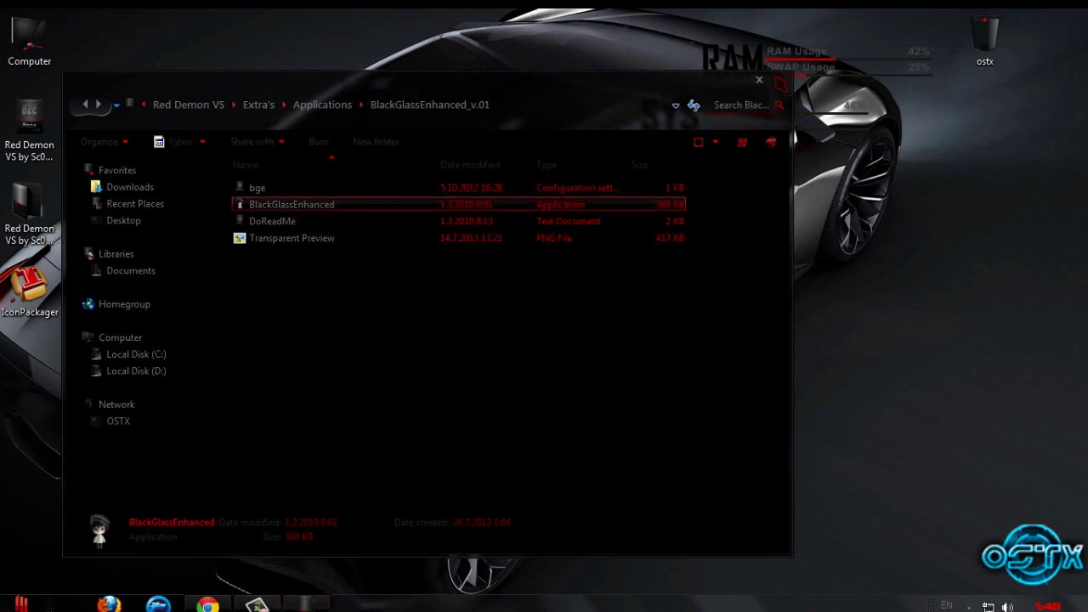
left_click(779, 82)
double_click(25, 63)
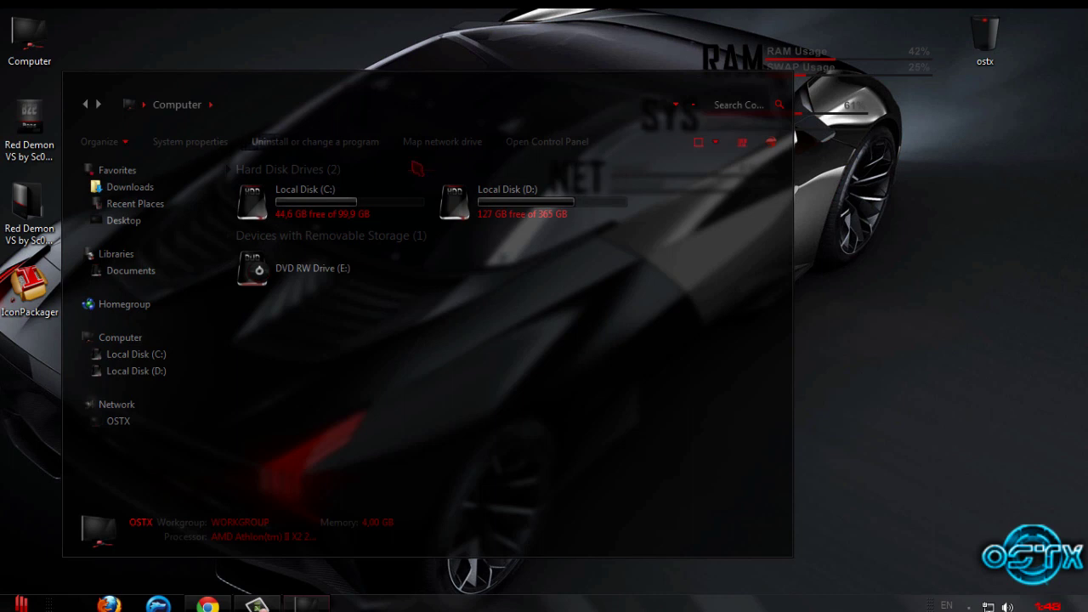
left_click(741, 83)
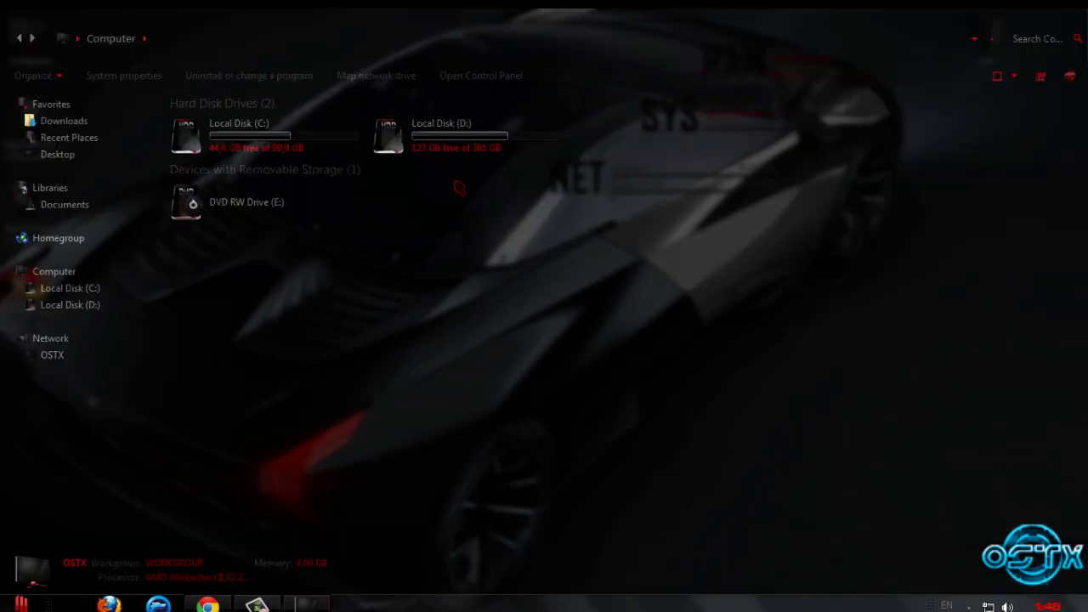